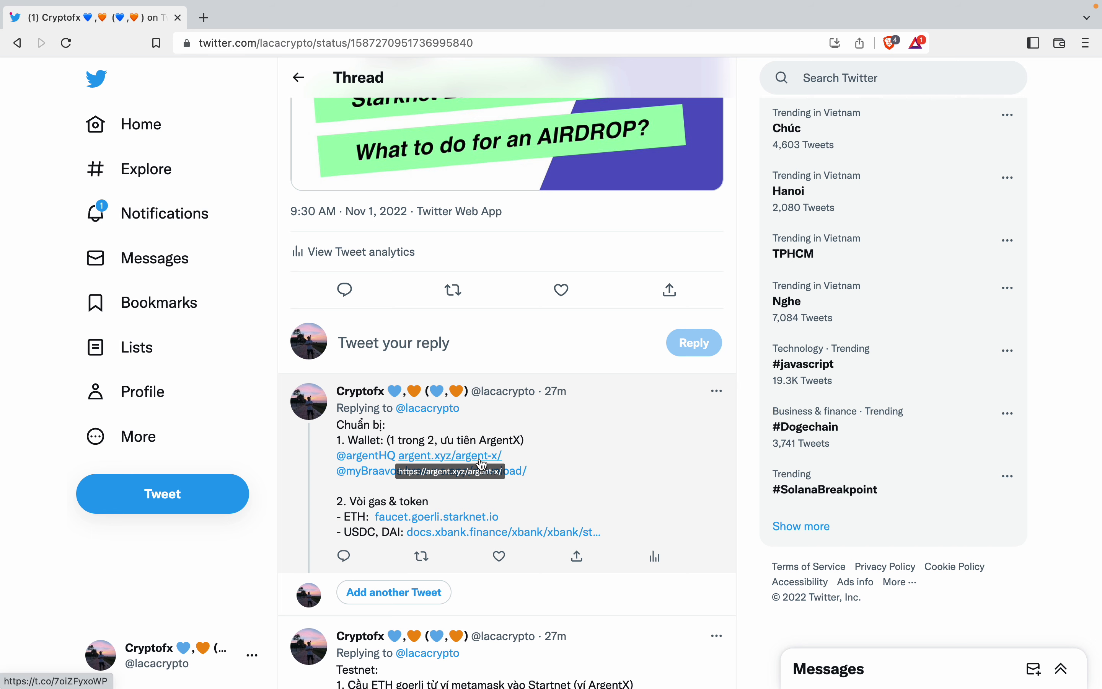
# Install the Argent X extension for Google Chrome from the argent.xyz/argent-x link in the thread, and dismiss the installation notice.
pyautogui.click(483, 464)
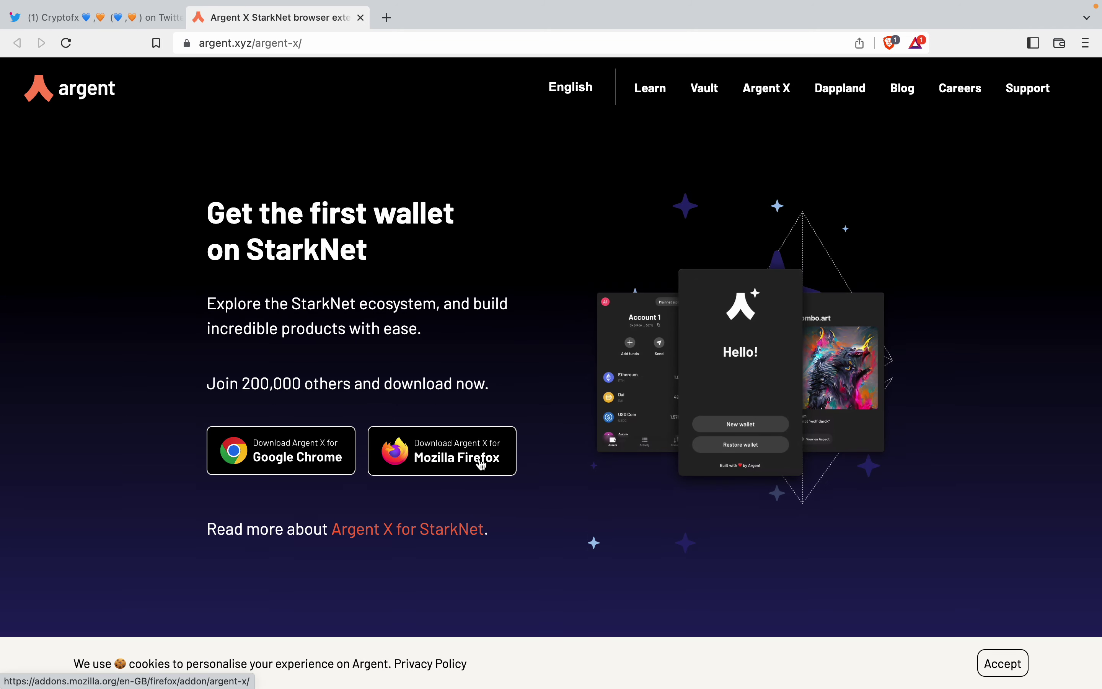
pyautogui.click(315, 459)
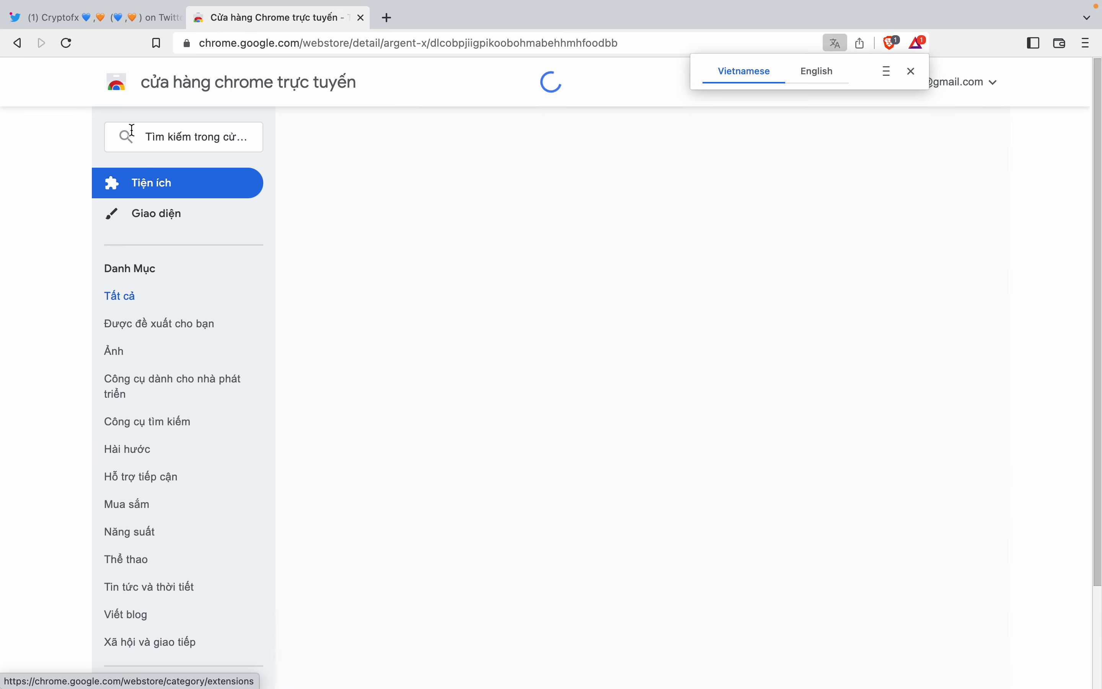
pyautogui.click(128, 18)
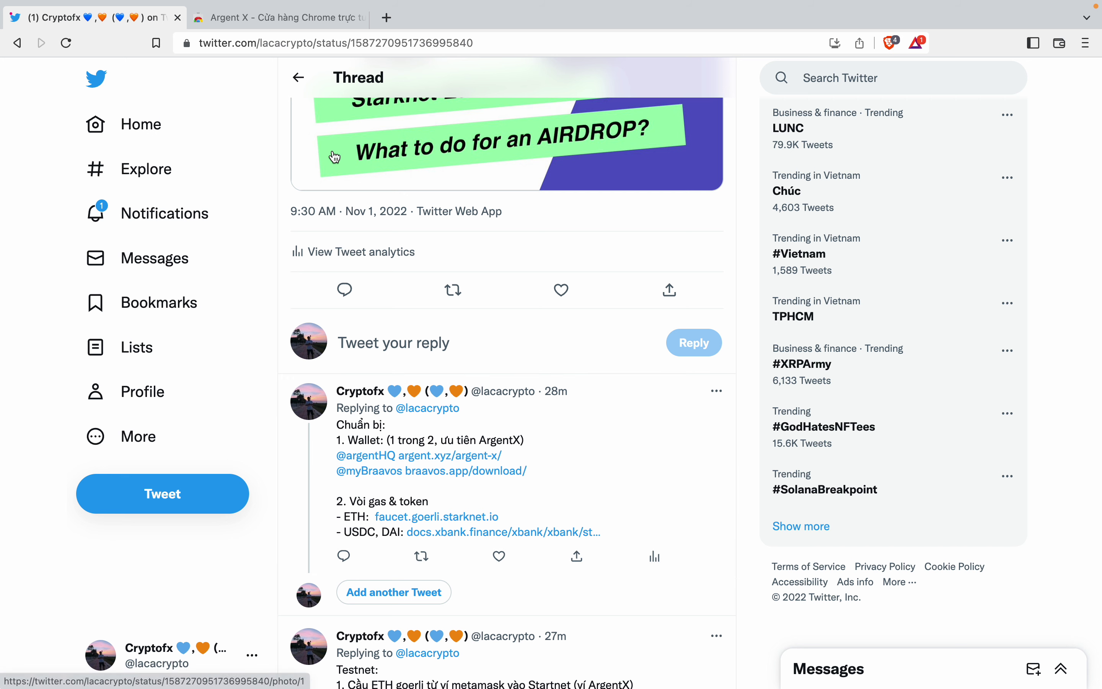
pyautogui.click(268, 19)
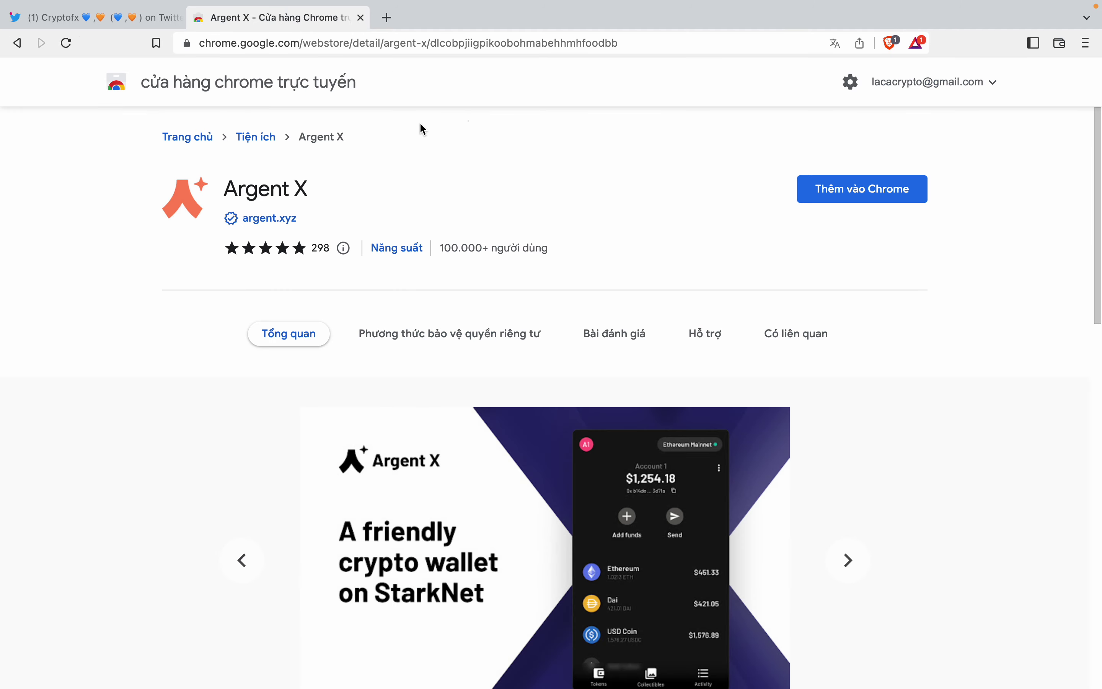
pyautogui.click(834, 188)
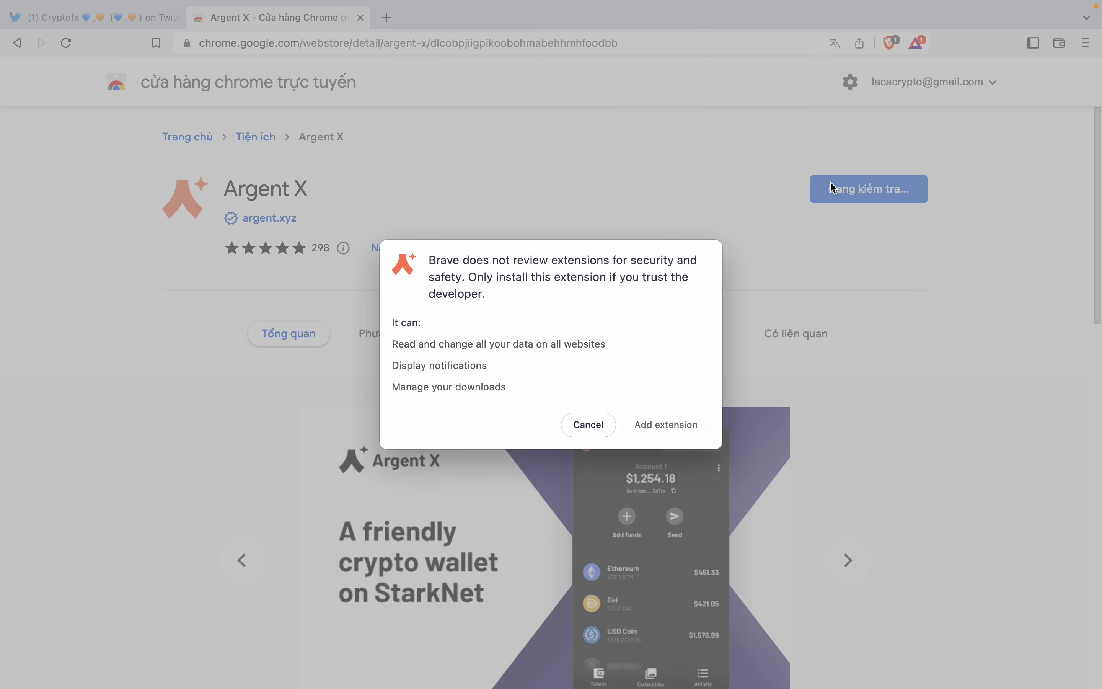
pyautogui.click(656, 425)
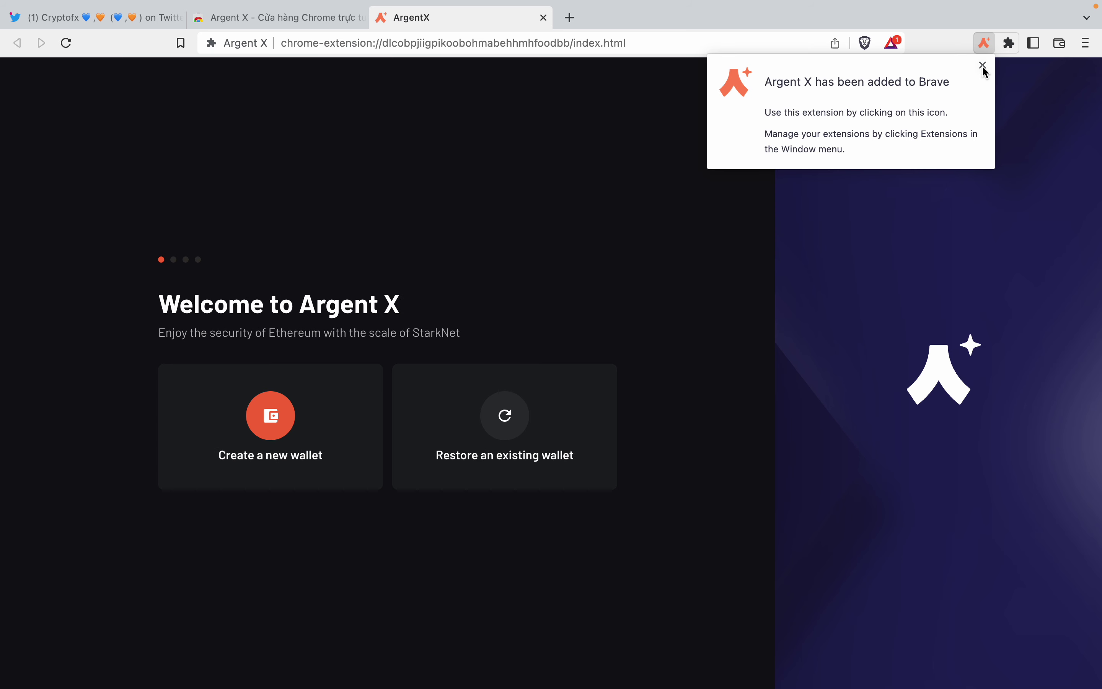
pyautogui.click(983, 65)
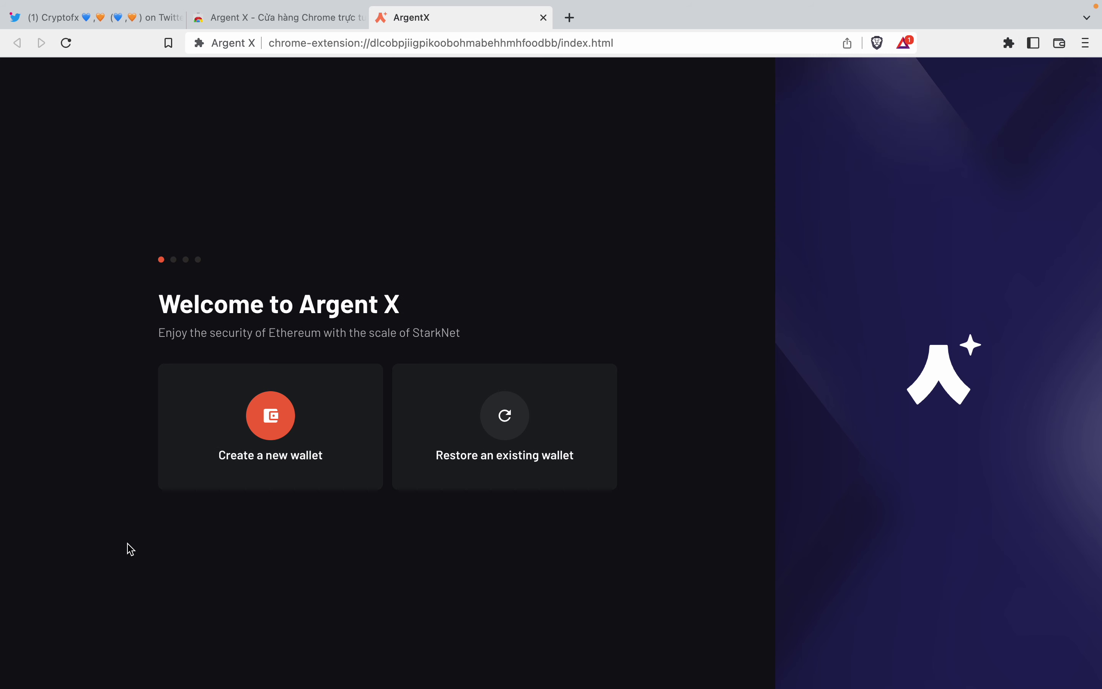
# Pin the Argent X extension for quick access in the browser.
pyautogui.click(1009, 43)
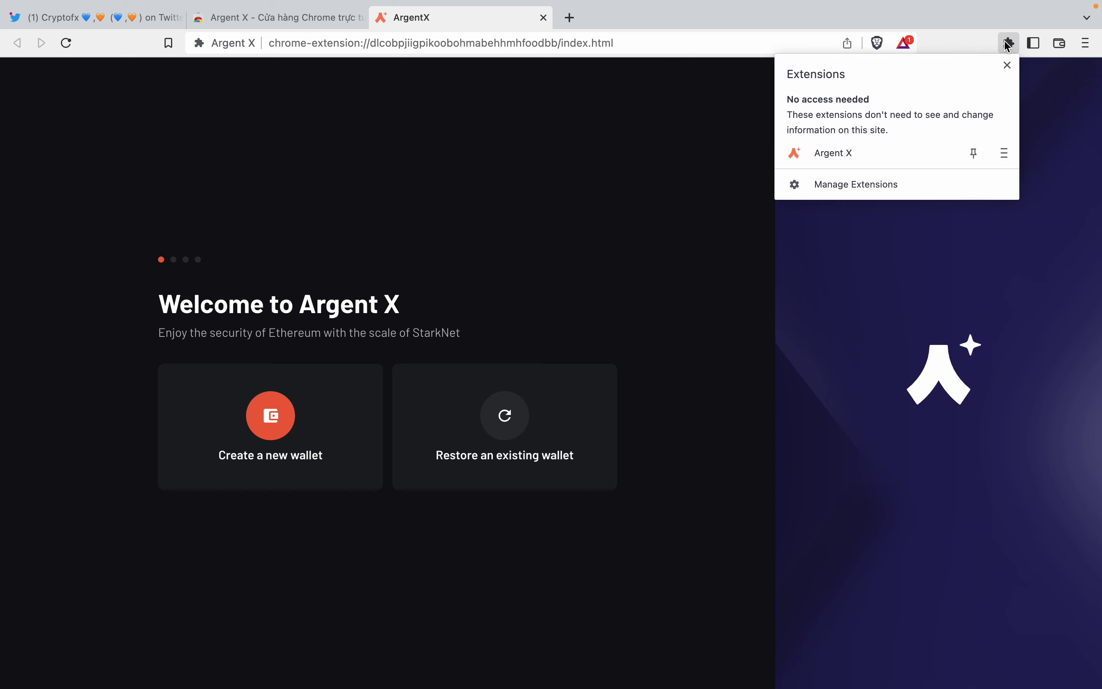
pyautogui.click(979, 153)
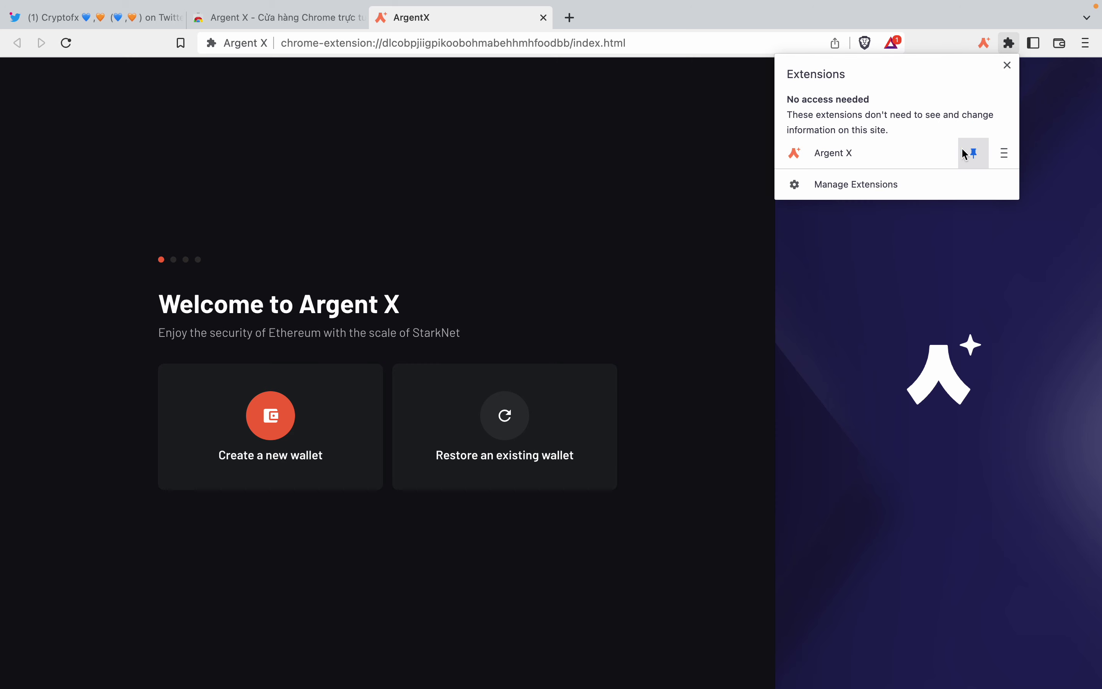
pyautogui.click(710, 181)
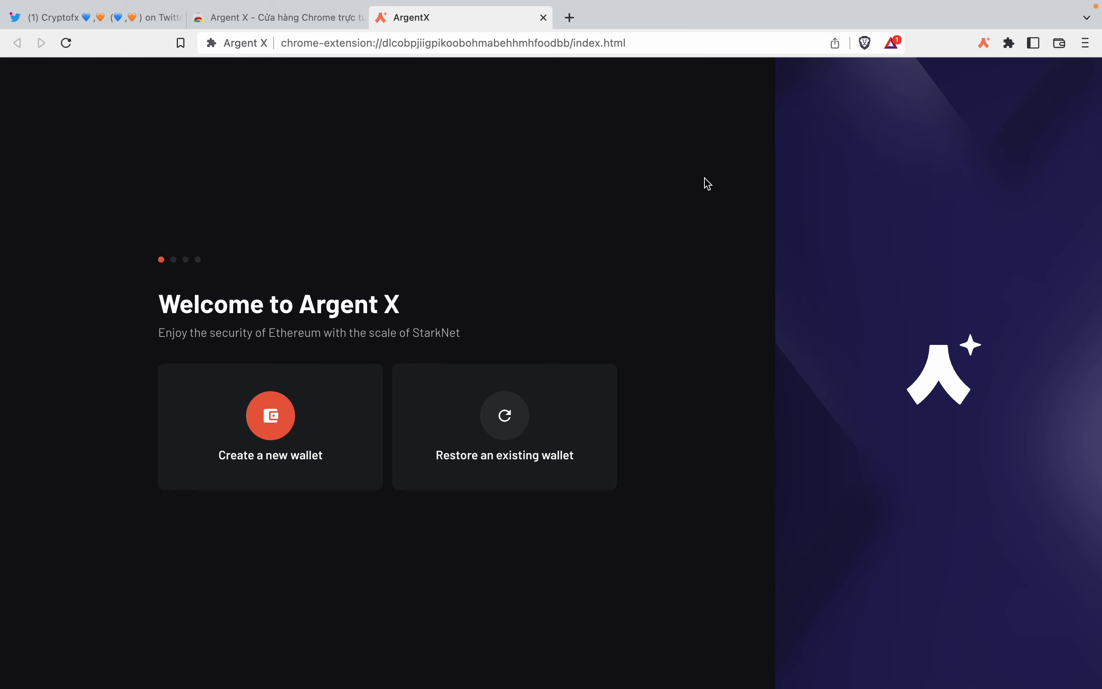
# Start creating a new Argent X wallet and accept both StarkNet disclaimer statements.
pyautogui.click(271, 453)
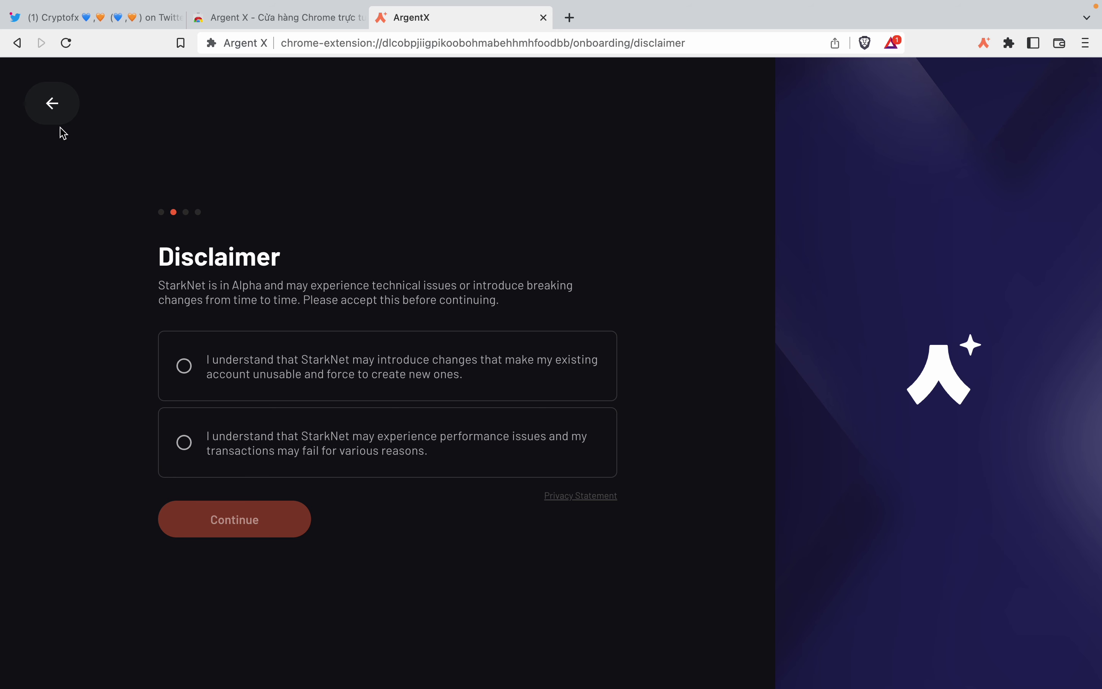
pyautogui.click(188, 367)
pyautogui.click(186, 444)
pyautogui.click(235, 528)
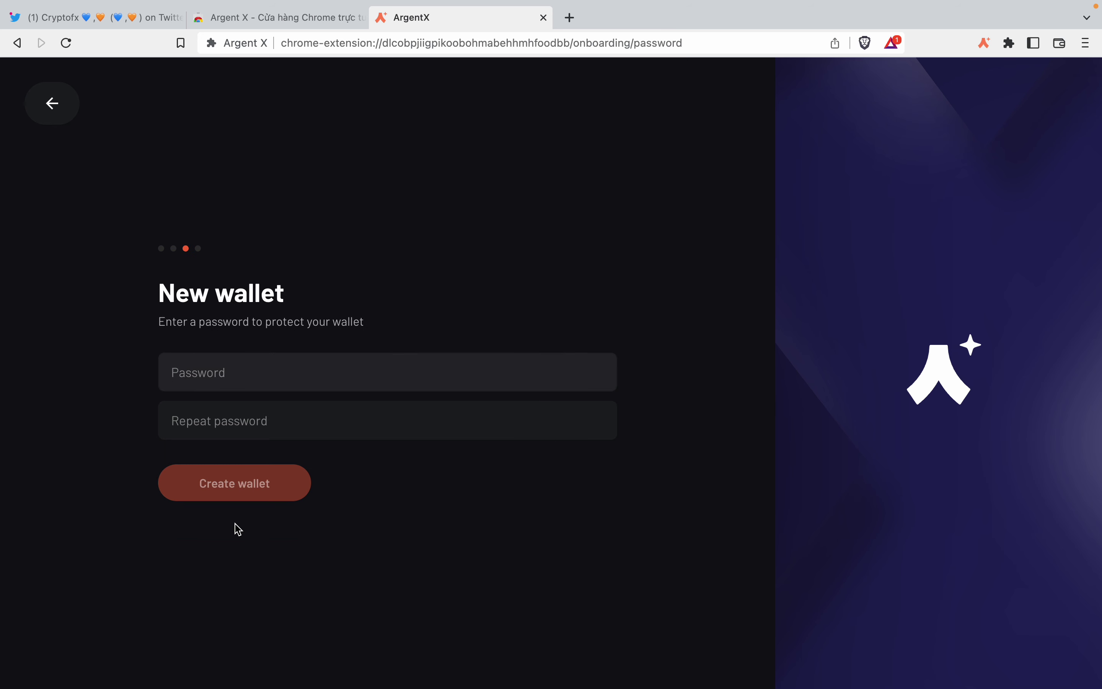
# Enter and repeat the password for the new wallet, create the wallet and finish the onboarding.
pyautogui.write('*')
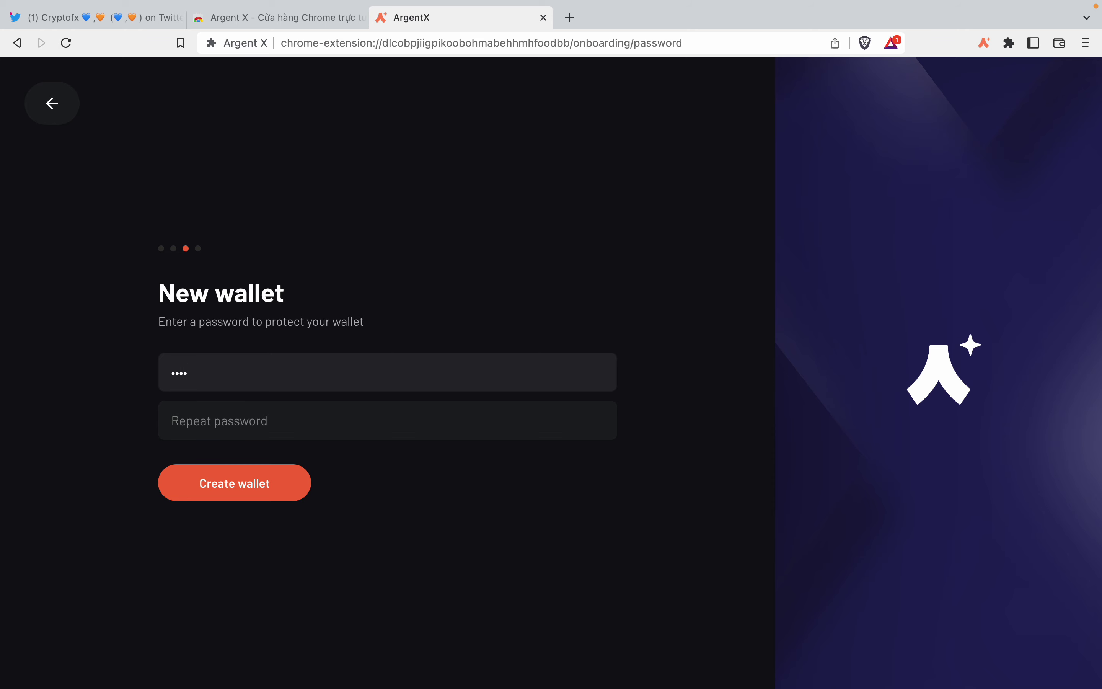
pyautogui.write('****')
pyautogui.press('BackSpace')
pyautogui.press('BackSpace')
pyautogui.press('BackSpace')
pyautogui.press('BackSpace')
pyautogui.press('BackSpace')
pyautogui.write('*')
pyautogui.write('••')
pyautogui.click(252, 493)
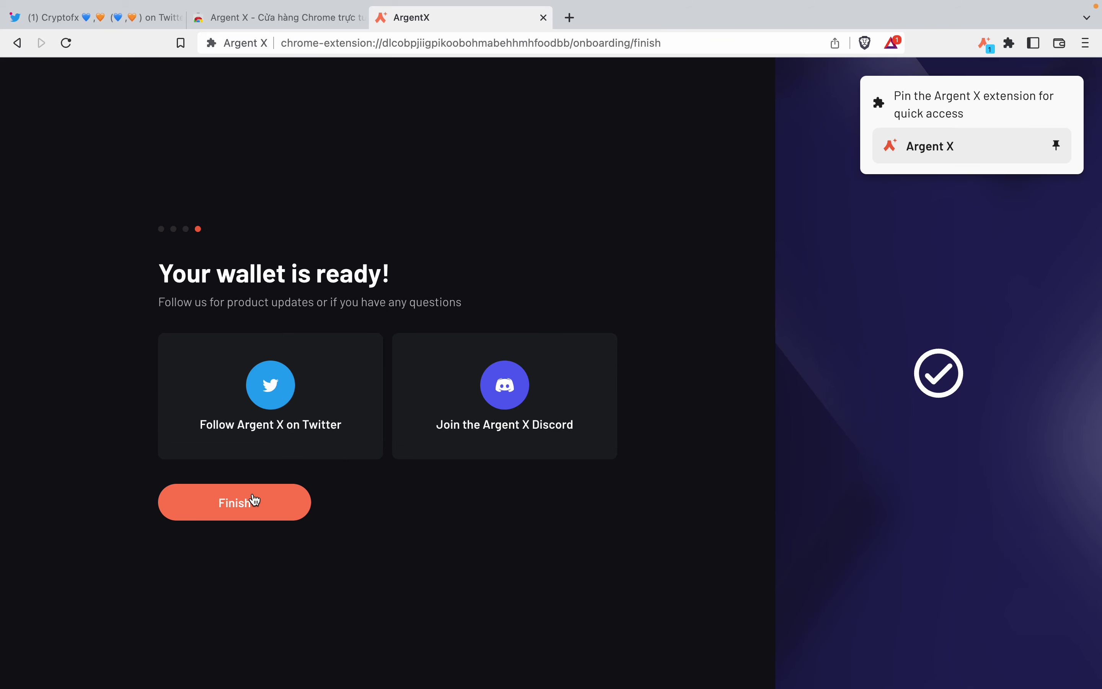
pyautogui.click(247, 514)
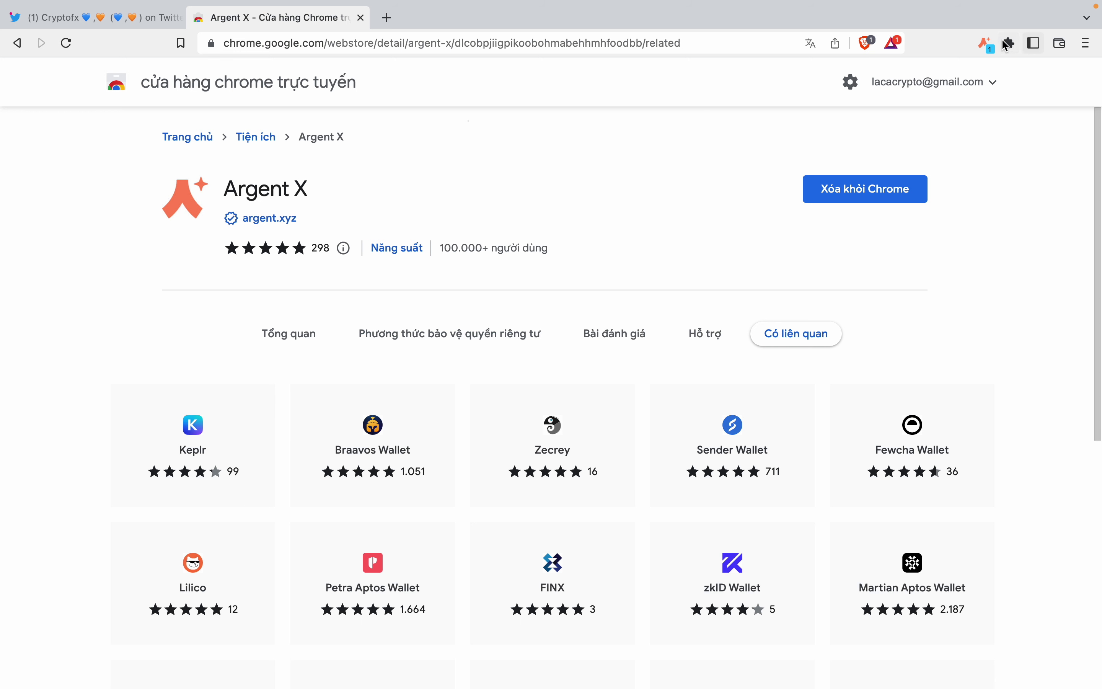
# Open the Argent X wallet, acknowledge the network issues notice, check the available networks and open Account 1.
pyautogui.click(984, 44)
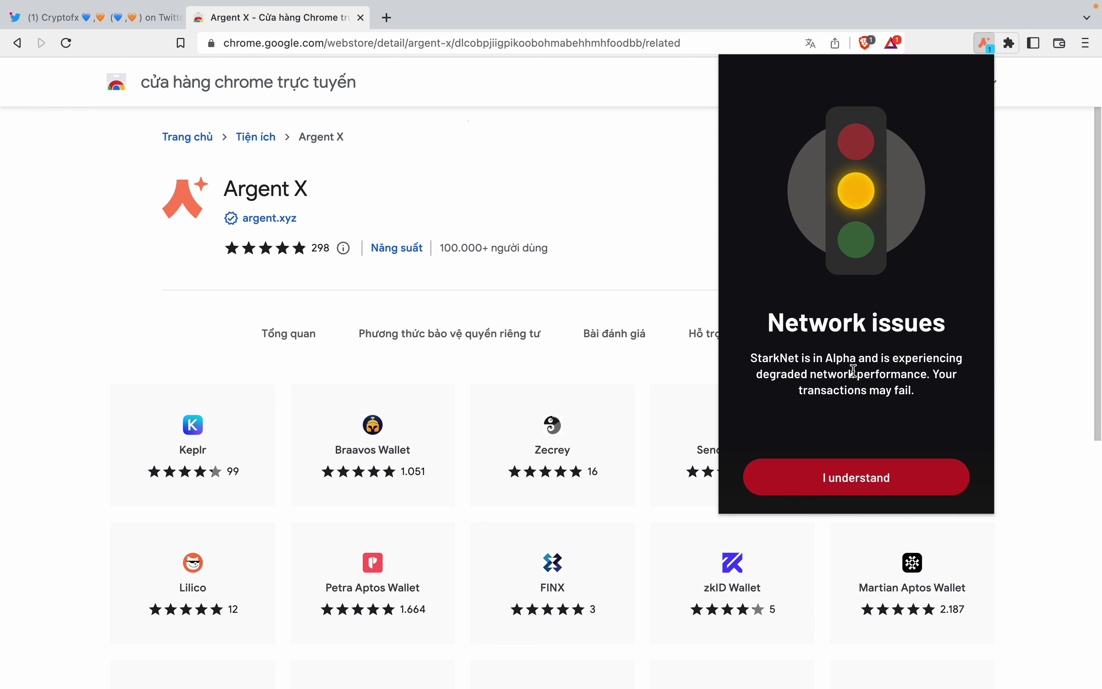
pyautogui.click(828, 476)
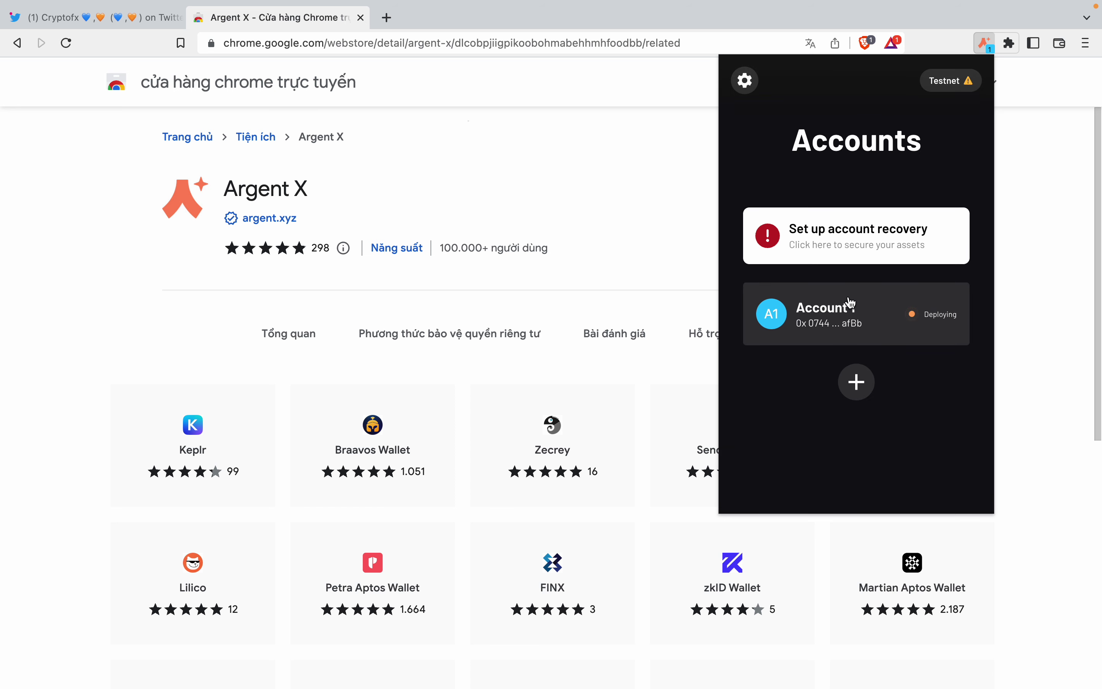
pyautogui.click(951, 81)
pyautogui.moveTo(952, 84)
pyautogui.click(892, 337)
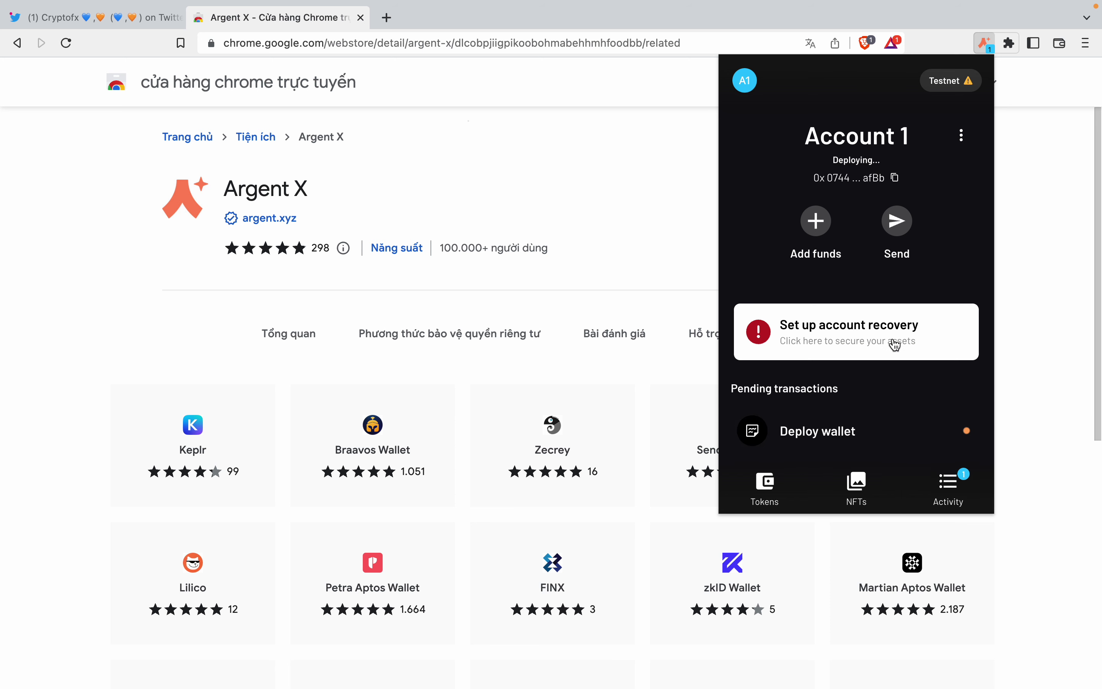
# View the wallet's recovery phrase through the account recovery setup, and return to Account 1.
pyautogui.click(875, 325)
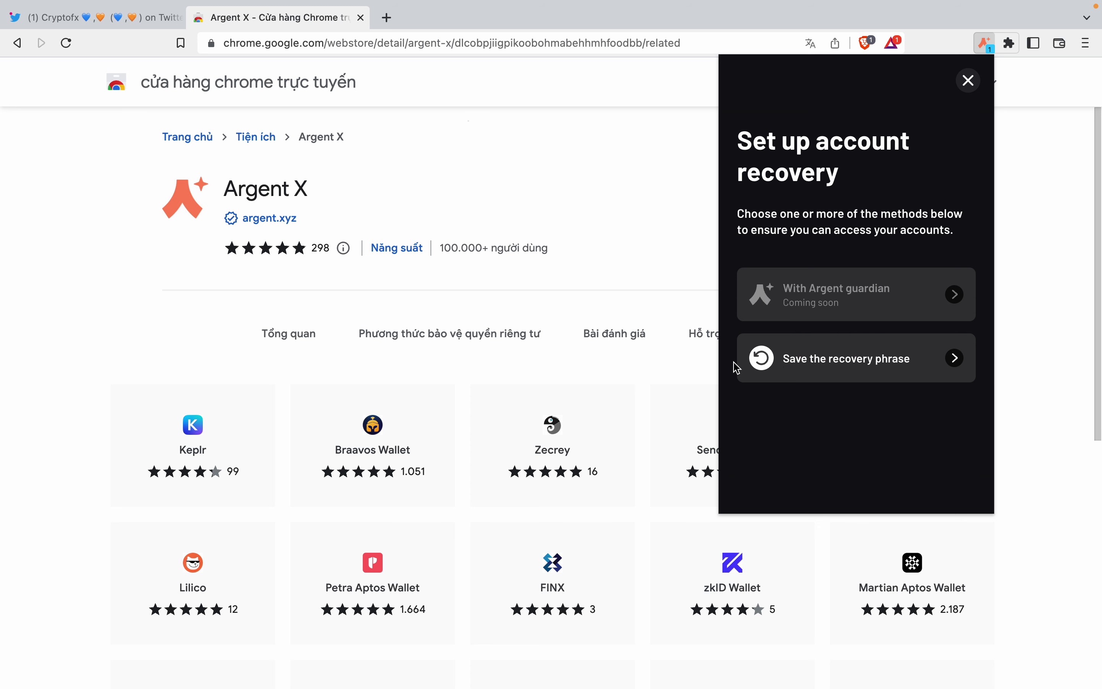
pyautogui.click(850, 360)
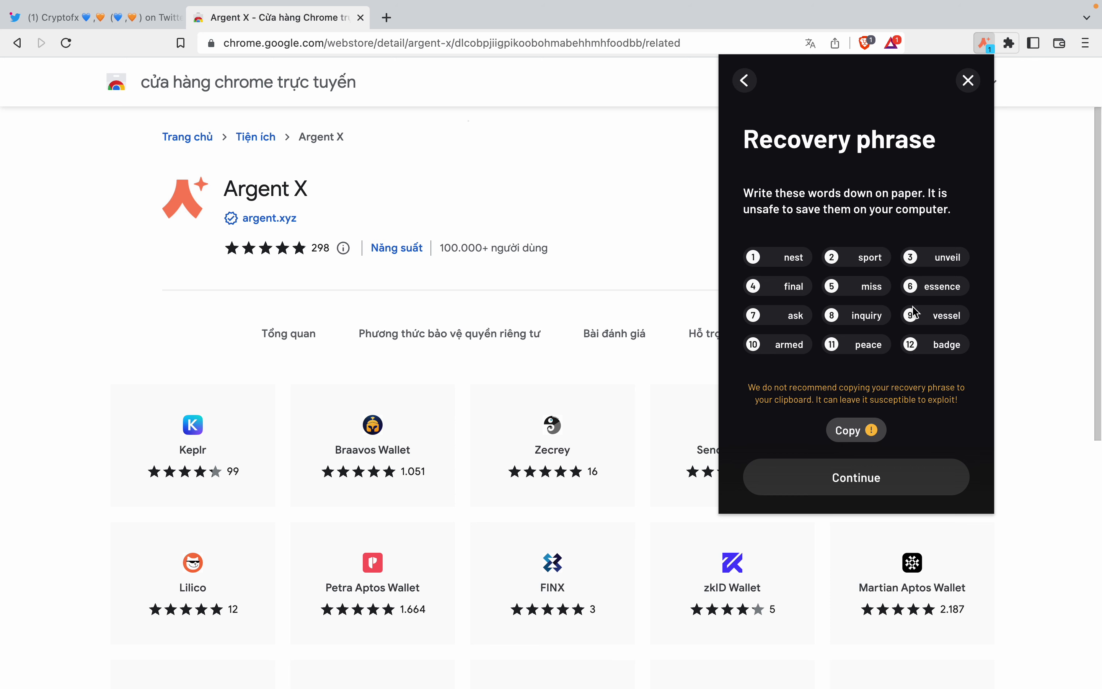
pyautogui.click(969, 82)
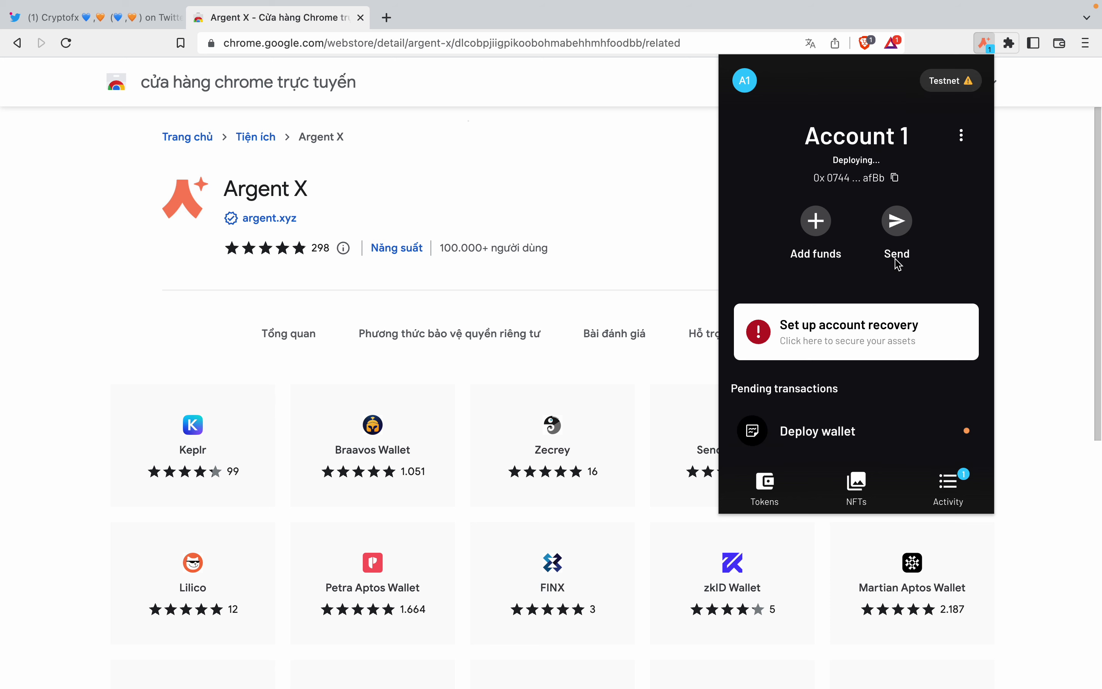
# Export the private key of Account 1 by entering the wallet password, view it, and close the export page.
pyautogui.click(961, 136)
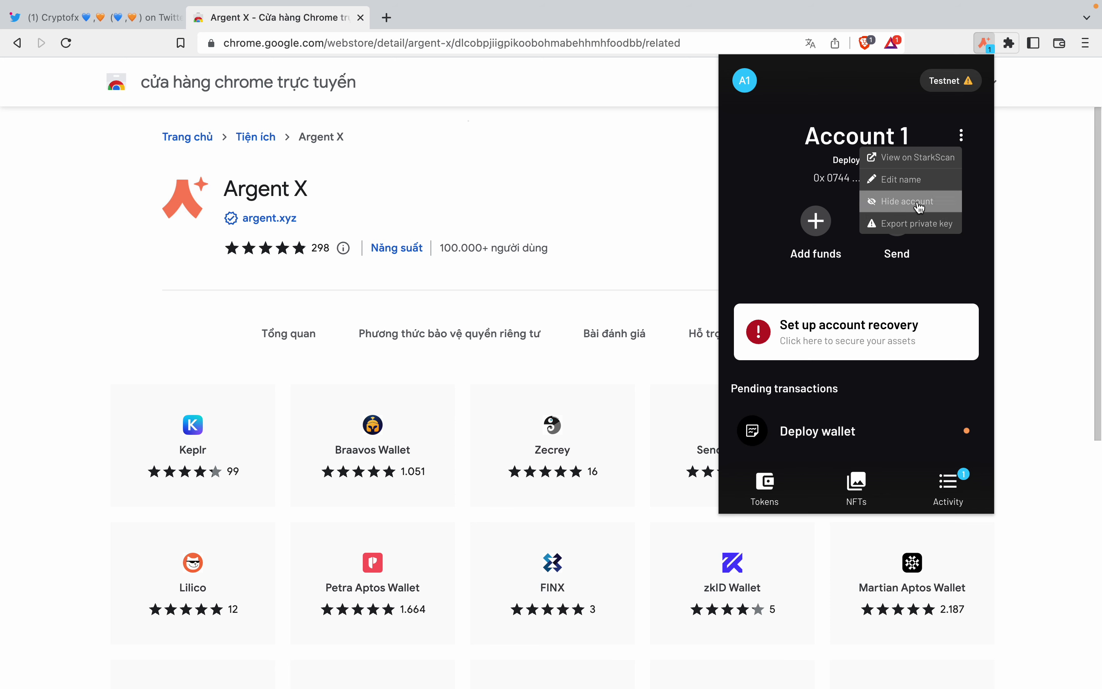
pyautogui.click(919, 230)
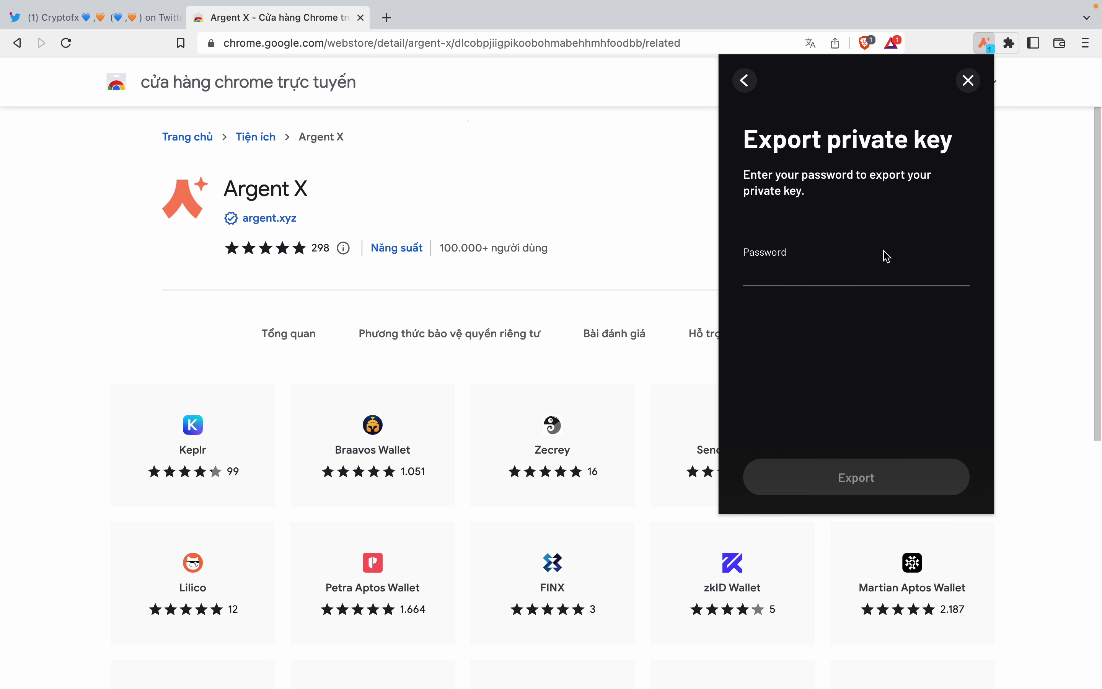
pyautogui.write('•••')
pyautogui.press('Return')
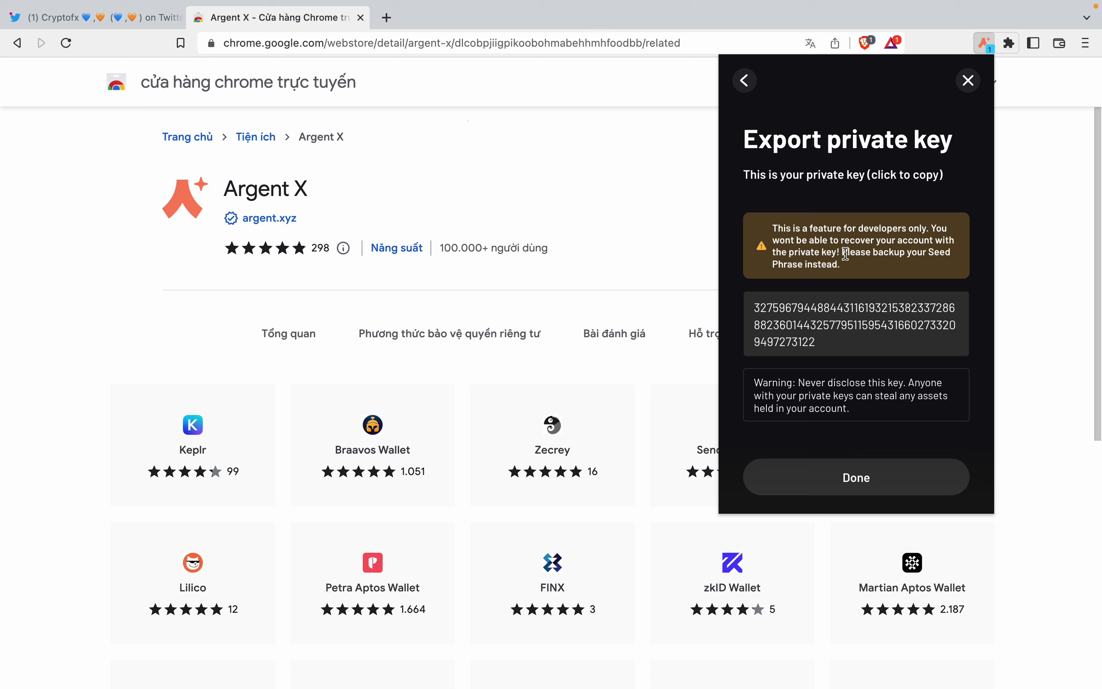
pyautogui.click(968, 80)
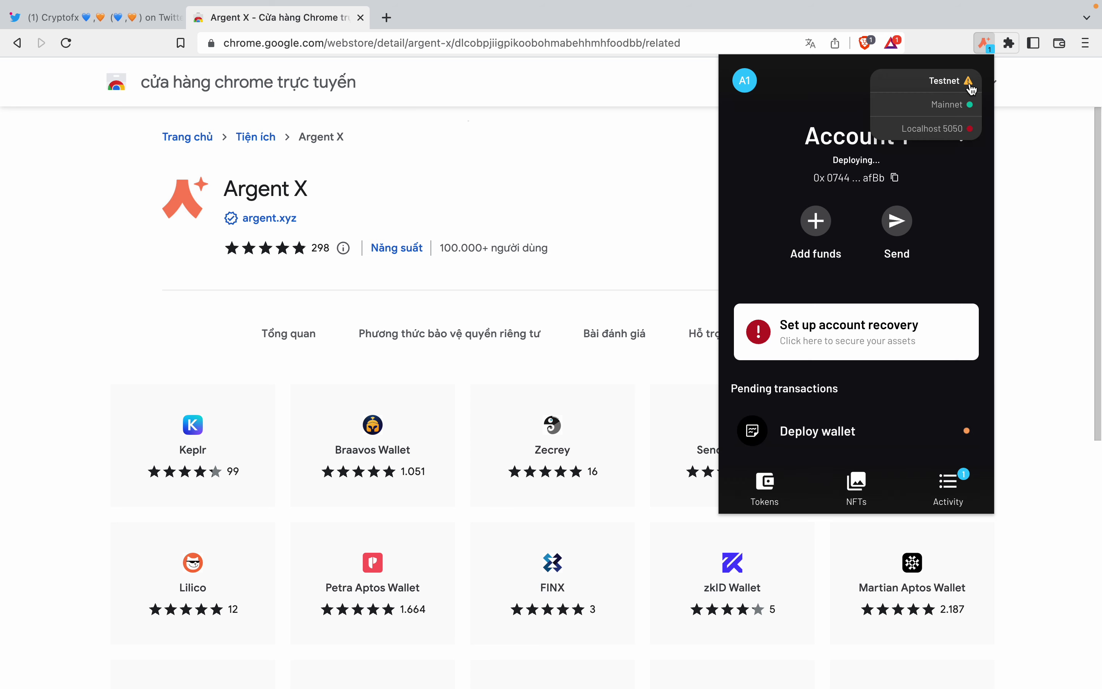
# Close the wallet's network list, the wallet and the Argent X store page, and switch to the Google Chrome window.
pyautogui.click(947, 87)
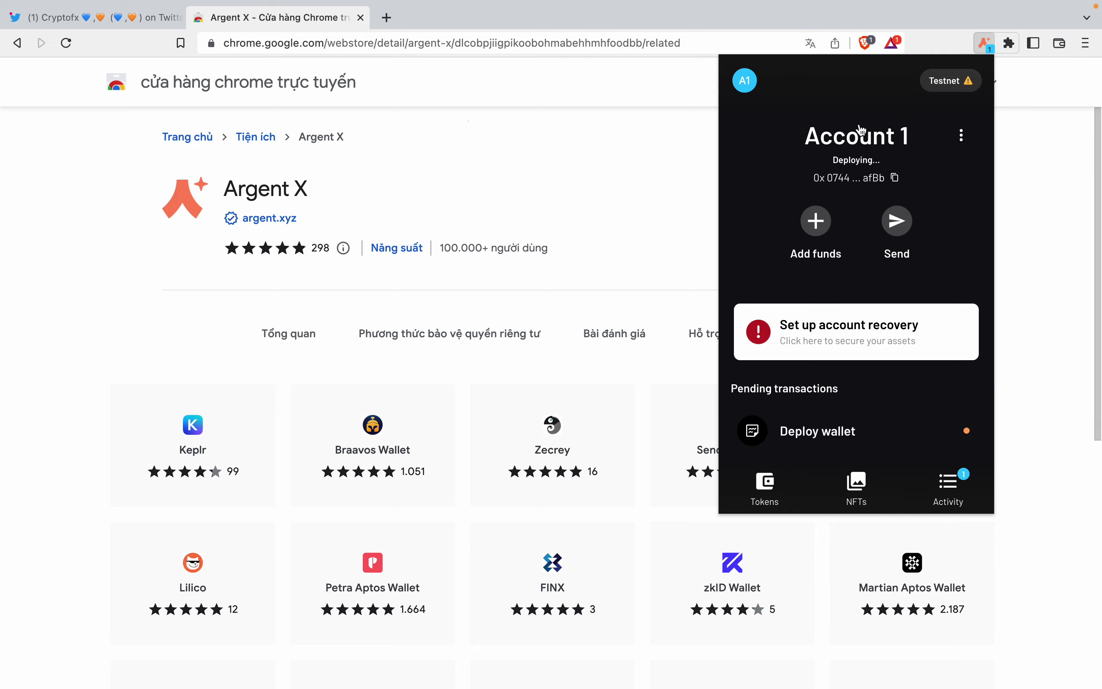
pyautogui.click(574, 198)
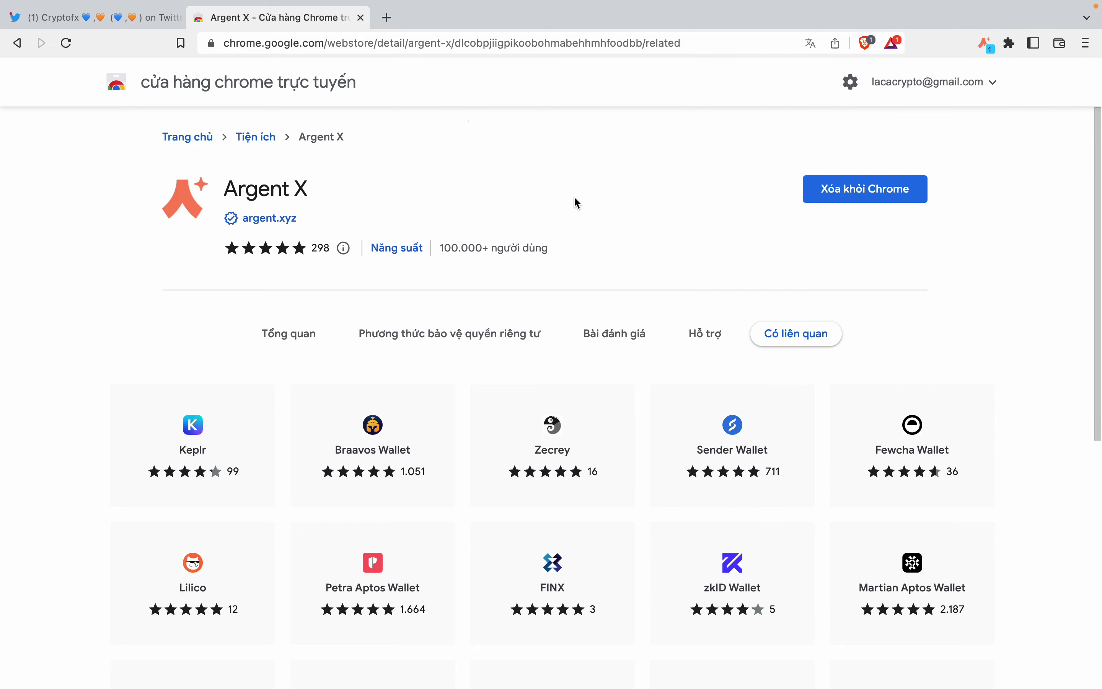
pyautogui.click(360, 17)
pyautogui.hotkey('ctrl', 'Up')
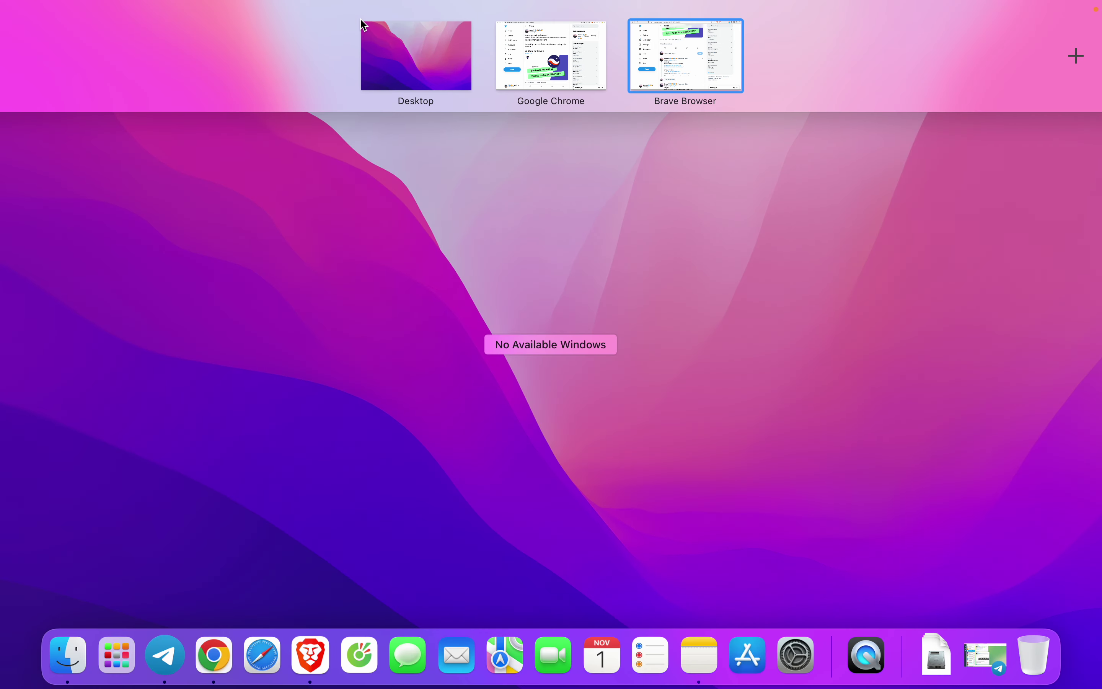
pyautogui.click(501, 53)
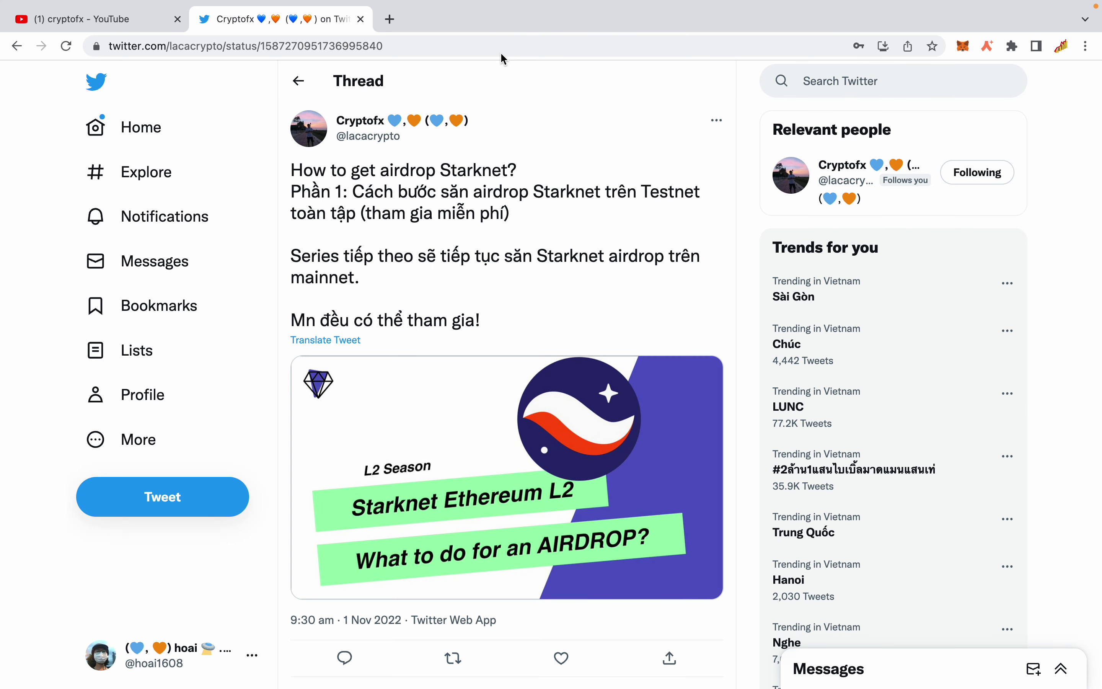
# Open the ETH faucet link faucet.goerli.starknet.io from the thread's preparation reply.
pyautogui.scroll(-5, 494, 301)
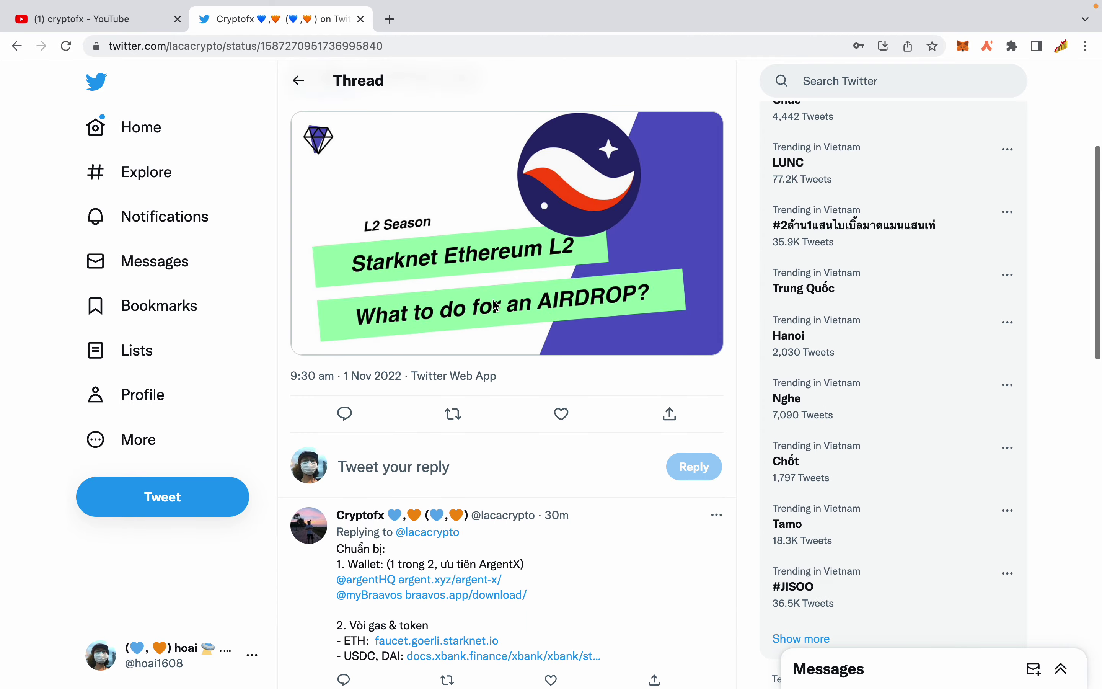
pyautogui.scroll(-5, 497, 307)
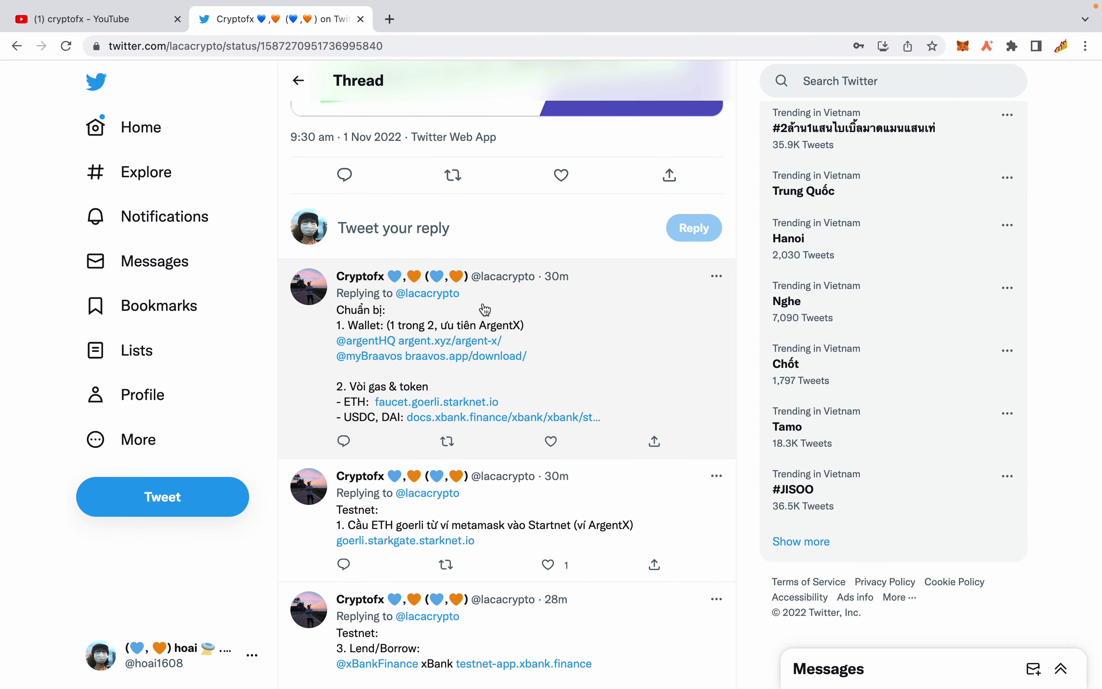
pyautogui.click(474, 408)
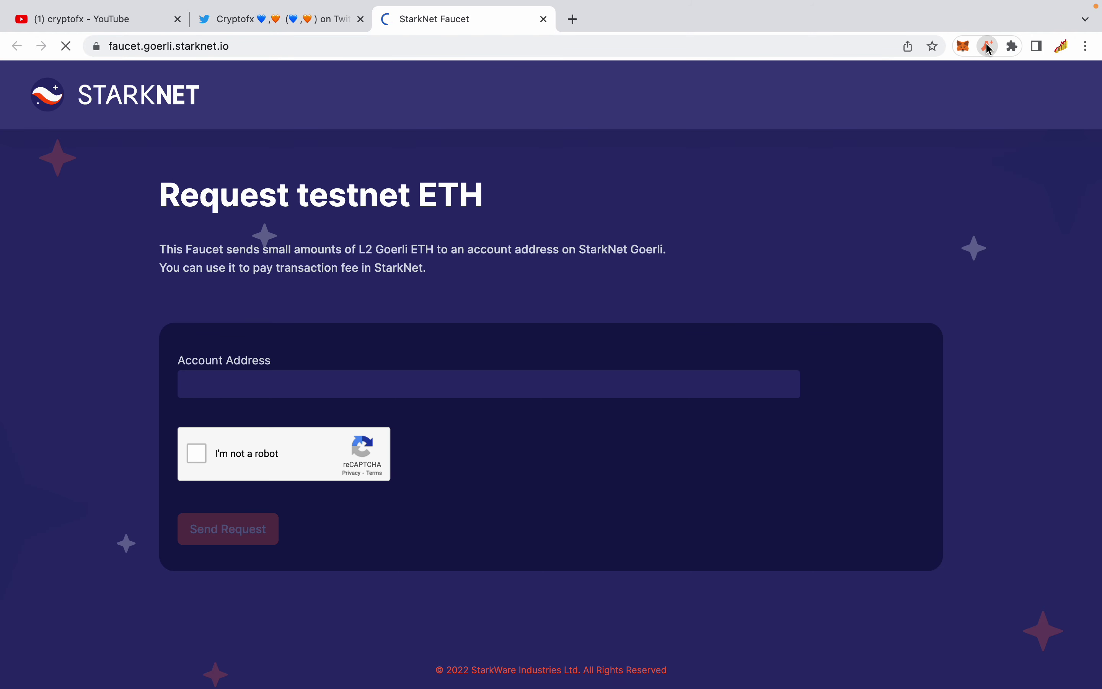
# Copy the Account 1 address from the Argent X wallet and paste it as the faucet's Account Address.
pyautogui.click(986, 45)
pyautogui.click(899, 168)
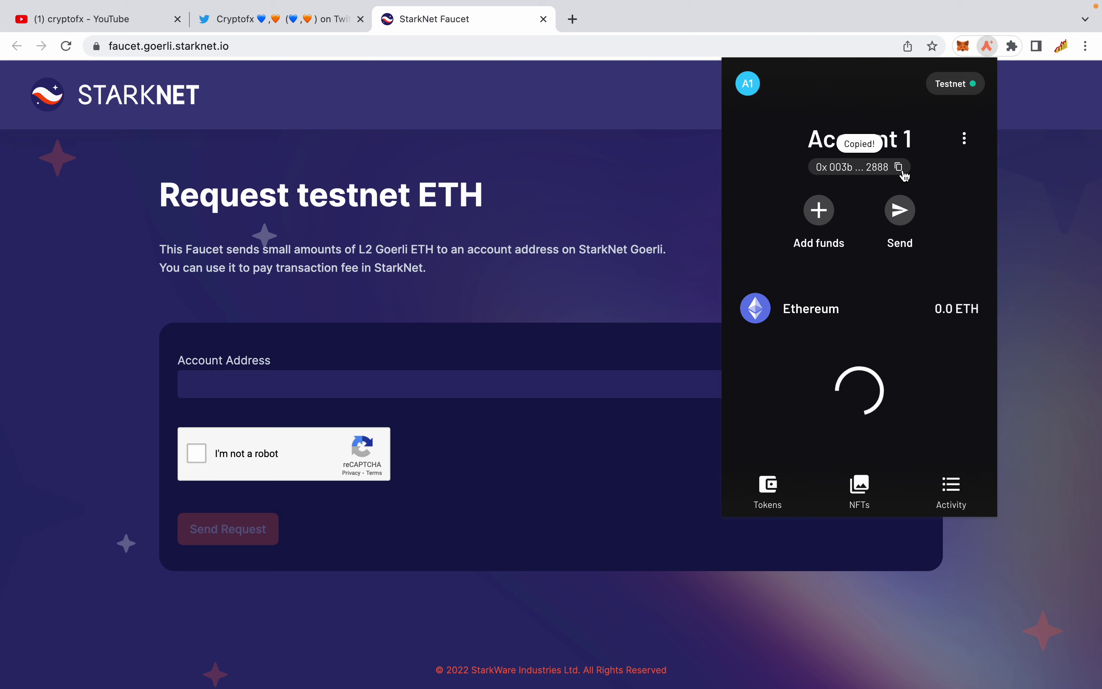
pyautogui.click(510, 392)
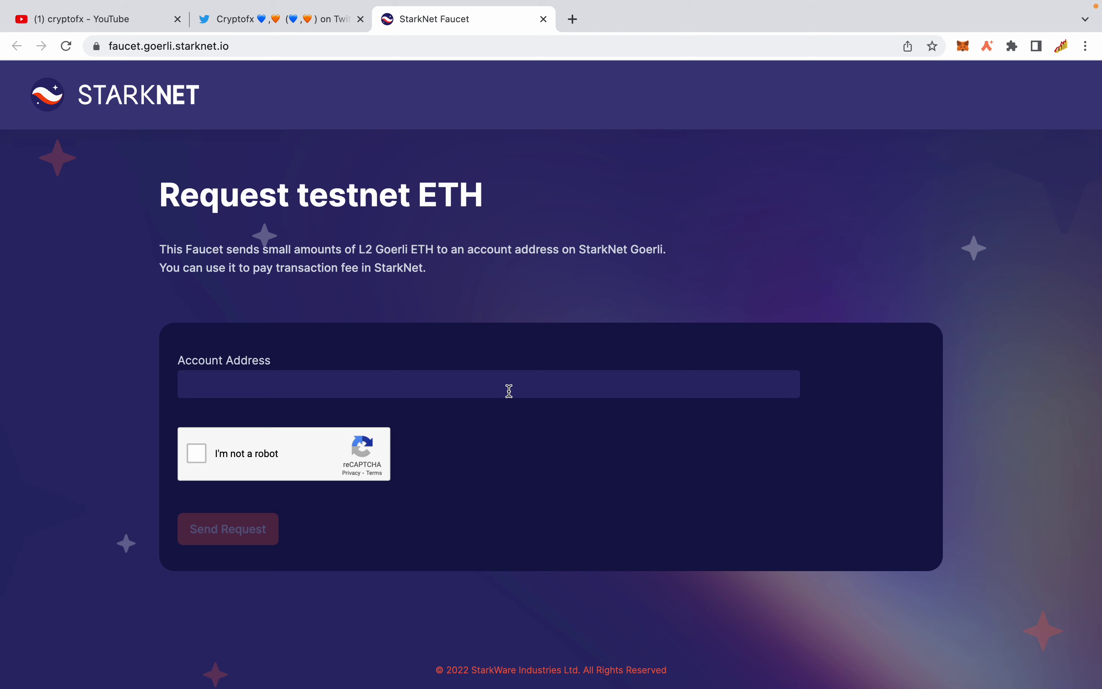
pyautogui.rightClick(510, 391)
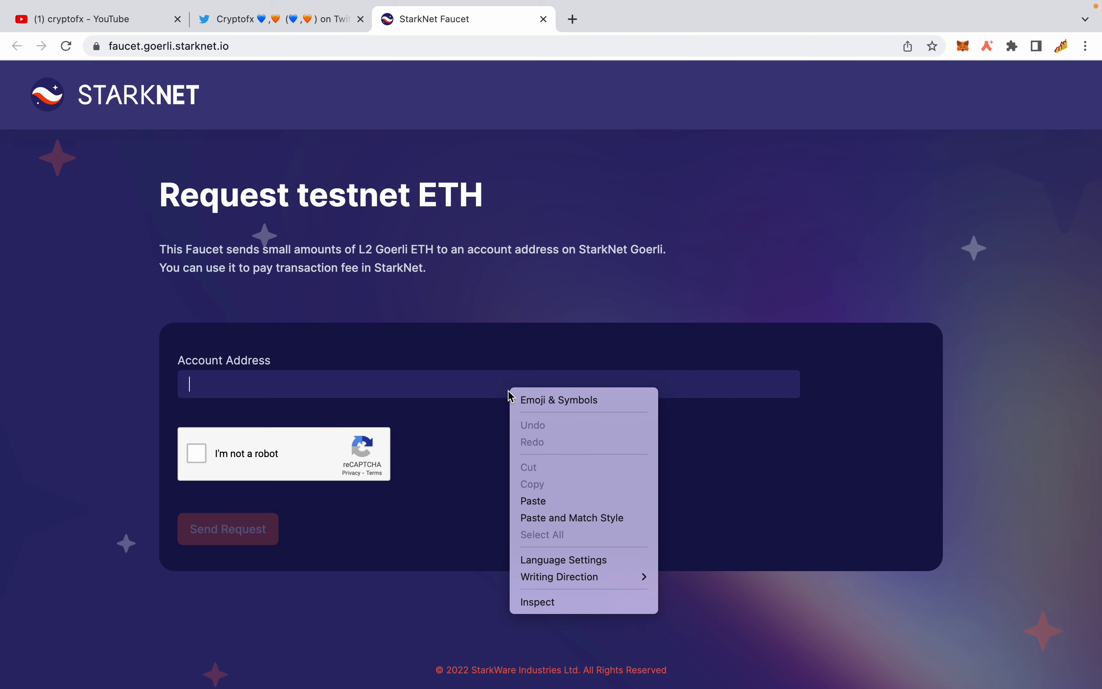
pyautogui.click(538, 502)
# Complete the reCAPTCHA check, try to send the testnet ETH request, and close the StarkNet Faucet page.
pyautogui.click(197, 454)
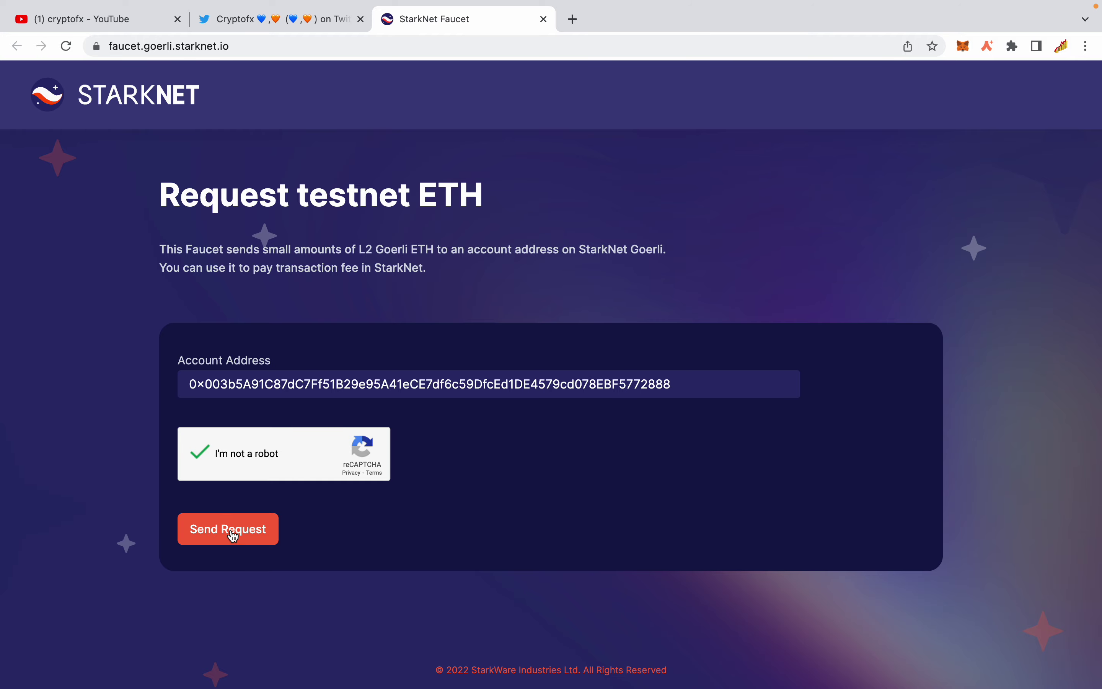
pyautogui.click(233, 536)
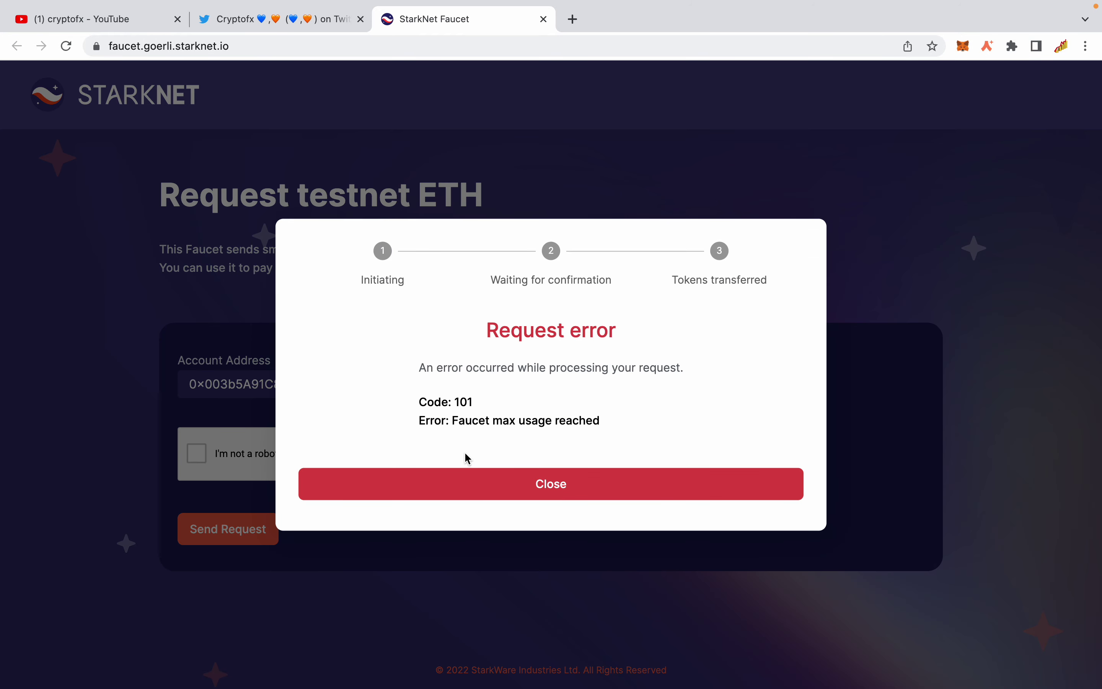
pyautogui.click(473, 491)
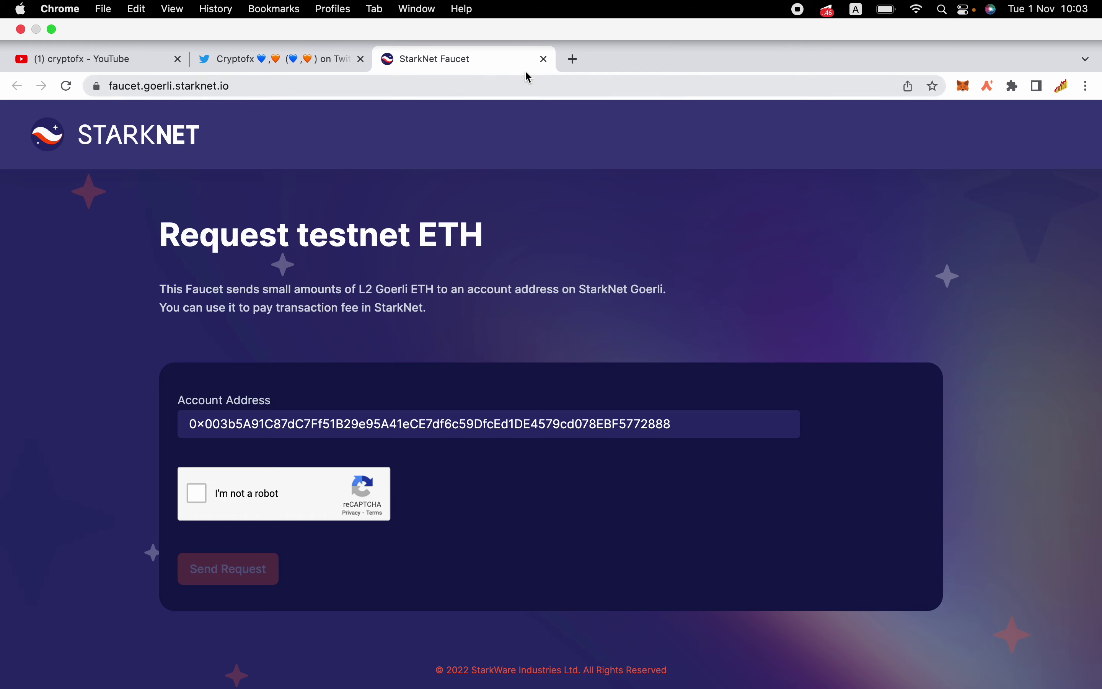
pyautogui.click(543, 60)
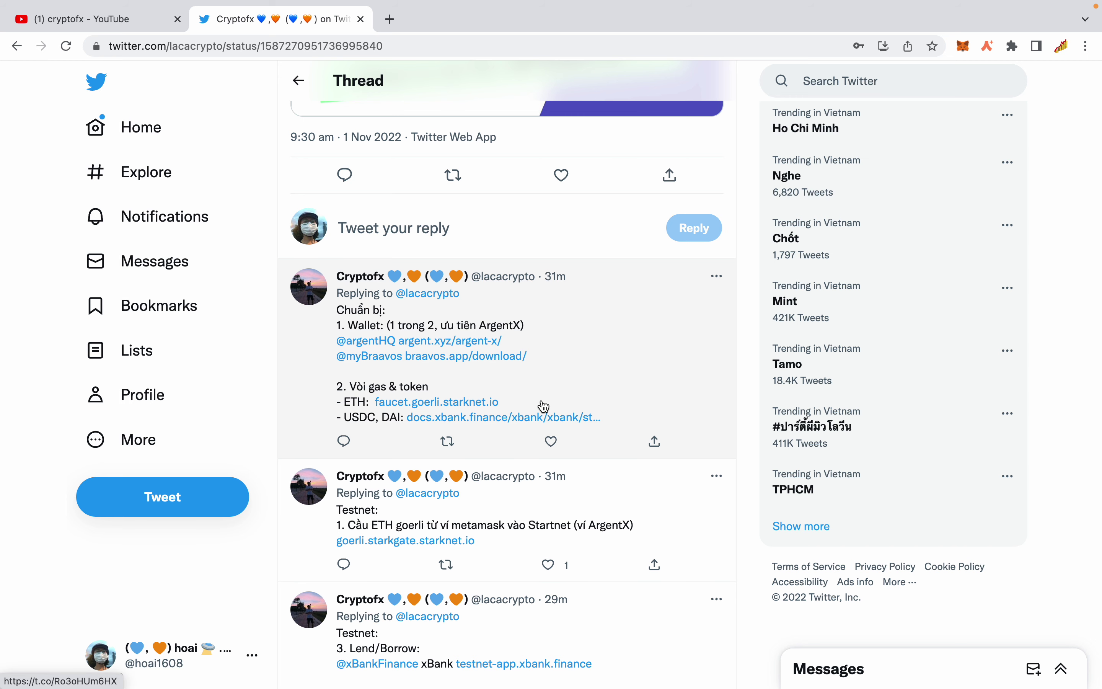
# Open the USDC, DAI guide link from the thread's preparation reply and read the xBank steps for acquiring testnet tokens.
pyautogui.click(487, 417)
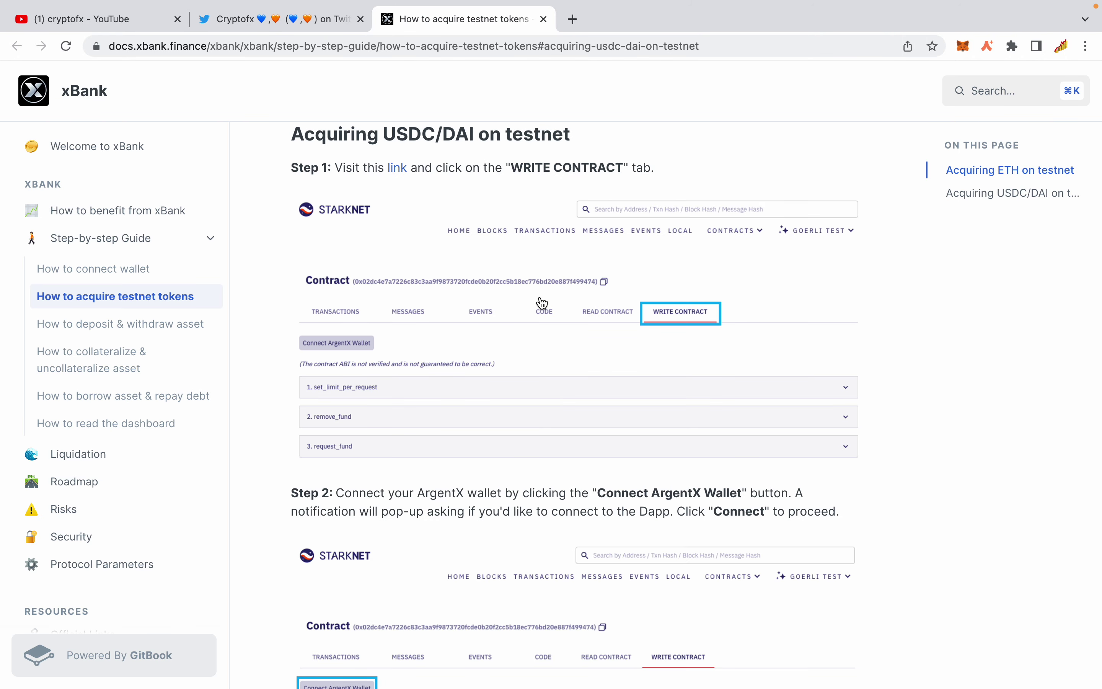
pyautogui.scroll(-8, 542, 302)
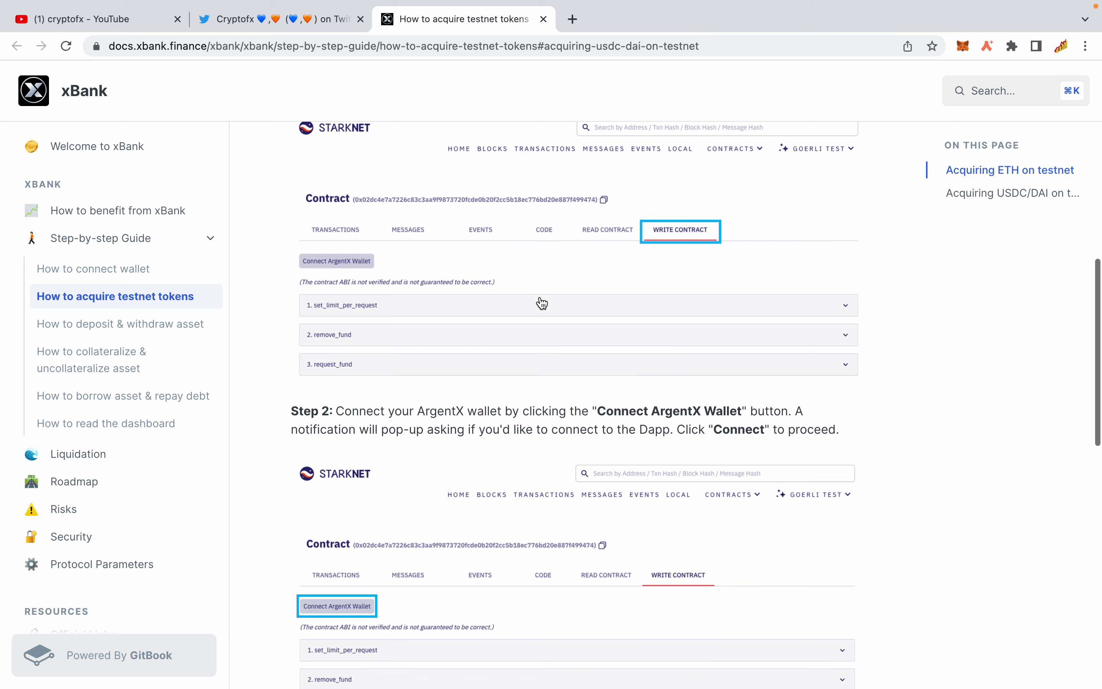
pyautogui.scroll(-7, 542, 302)
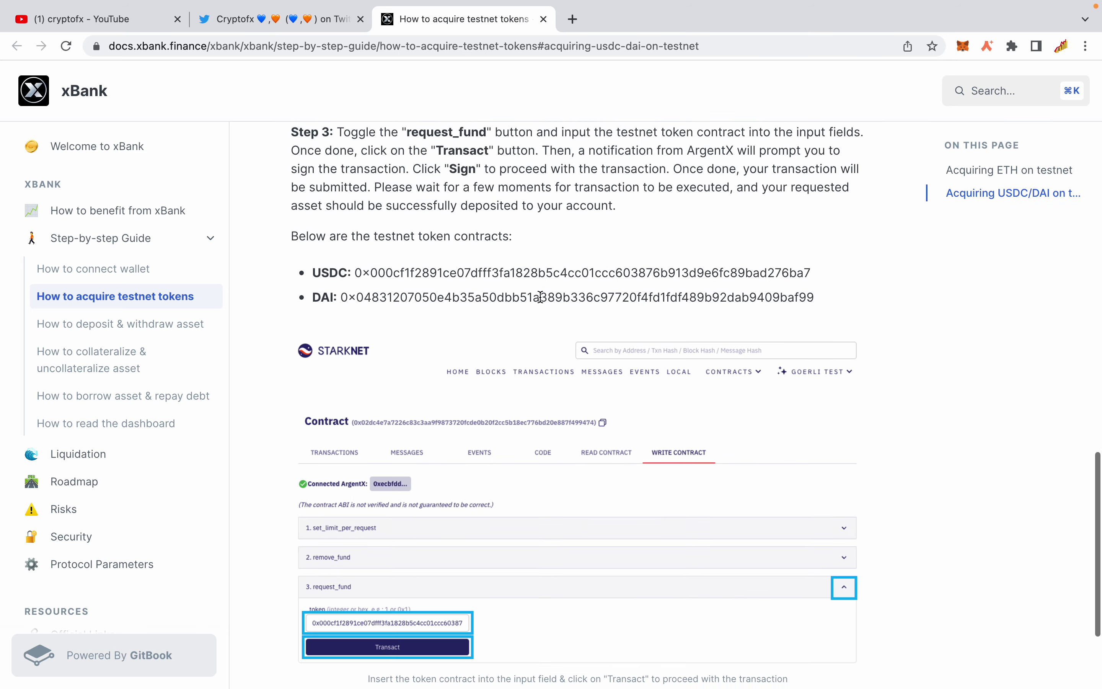
pyautogui.scroll(20, 542, 303)
pyautogui.scroll(-9, 540, 301)
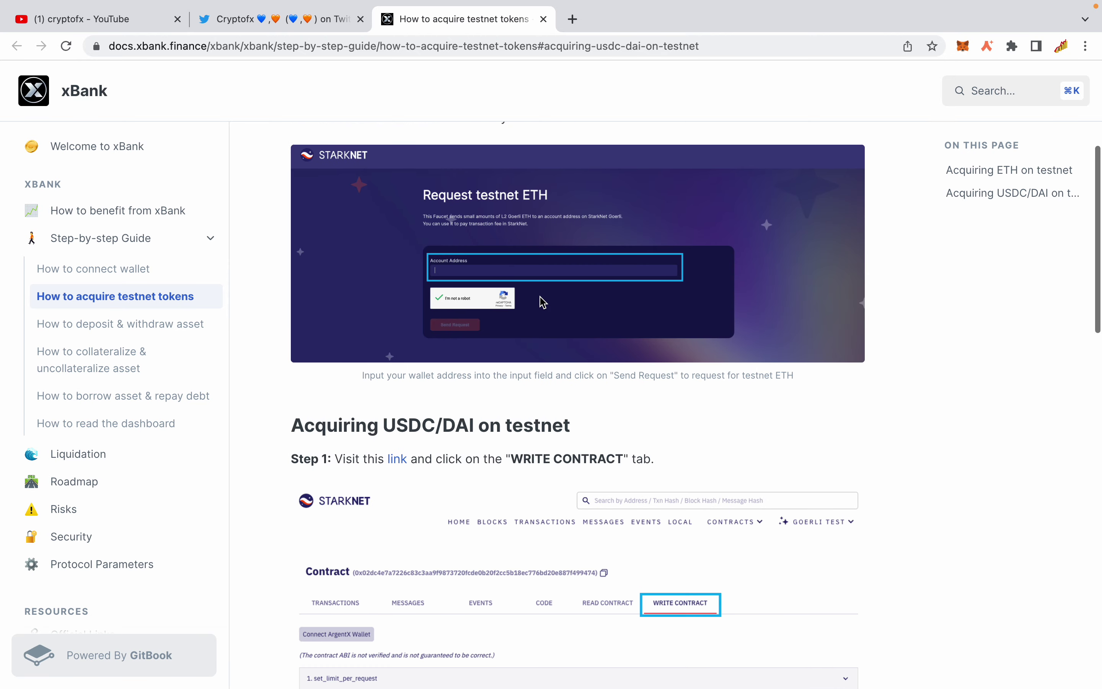
pyautogui.scroll(8, 540, 301)
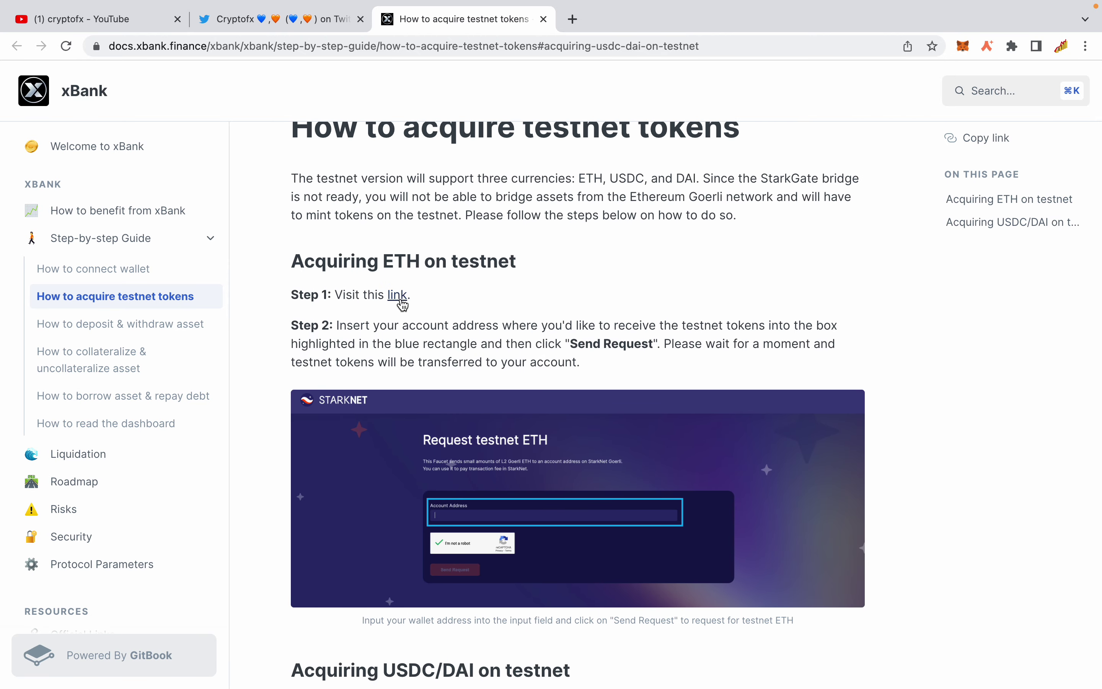
# Open the contract link from Step 1 of Acquiring USDC/DAI, and close the StarkNet Faucet page opened from the guide's ETH section.
pyautogui.click(399, 295)
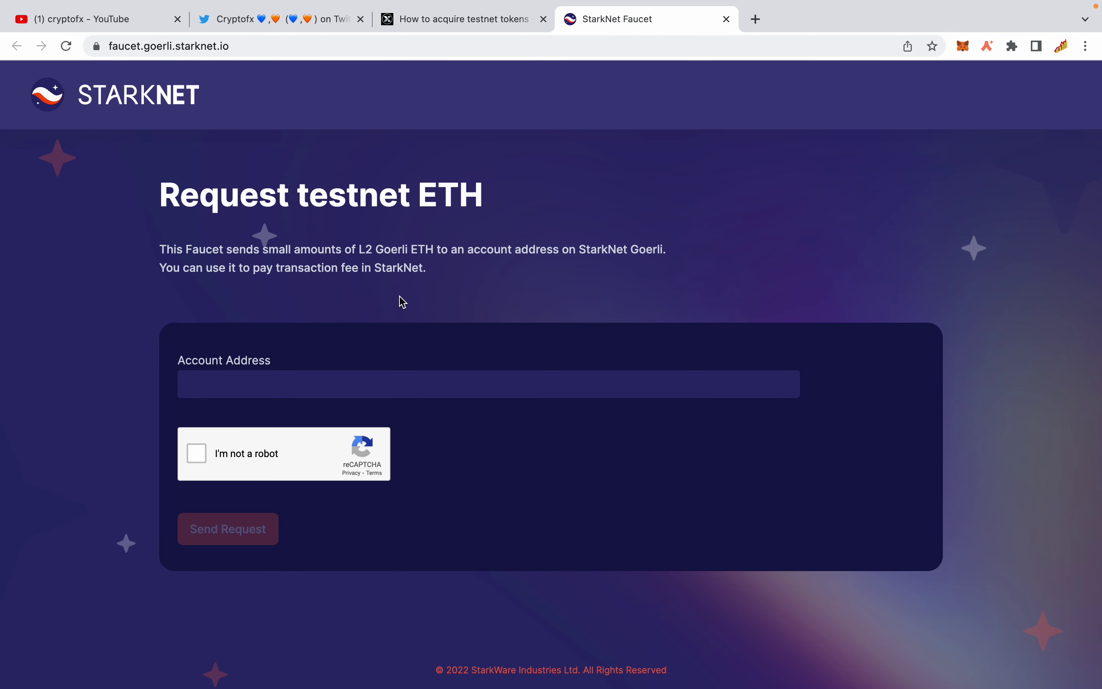
pyautogui.click(463, 19)
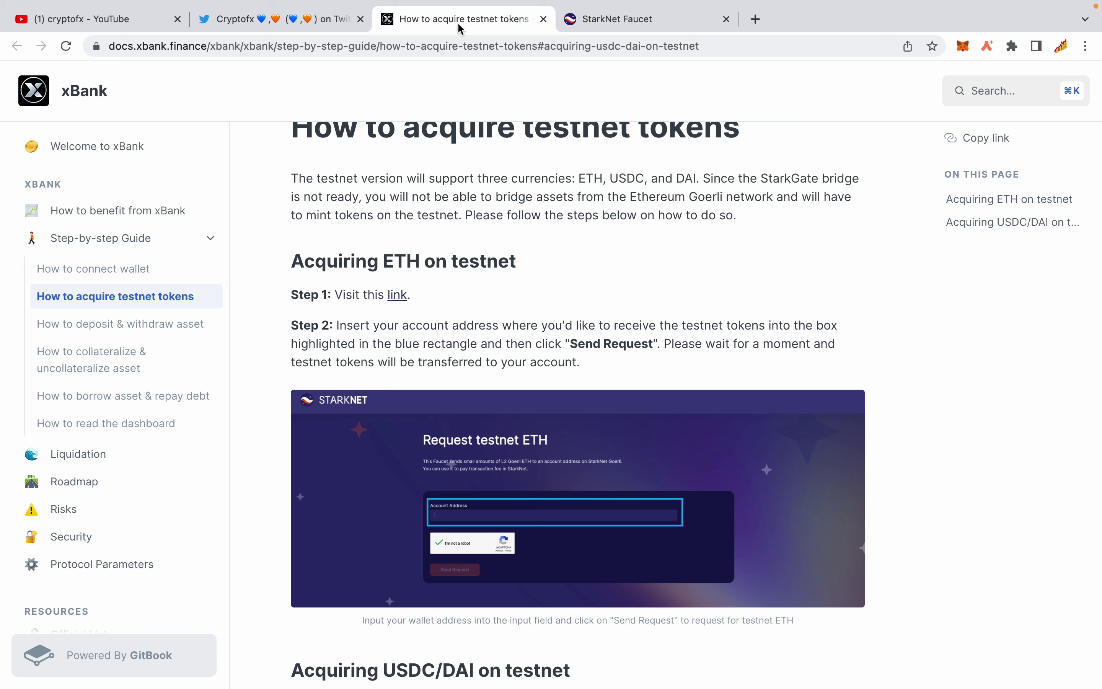
pyautogui.scroll(-6, 506, 497)
pyautogui.scroll(-5, 506, 497)
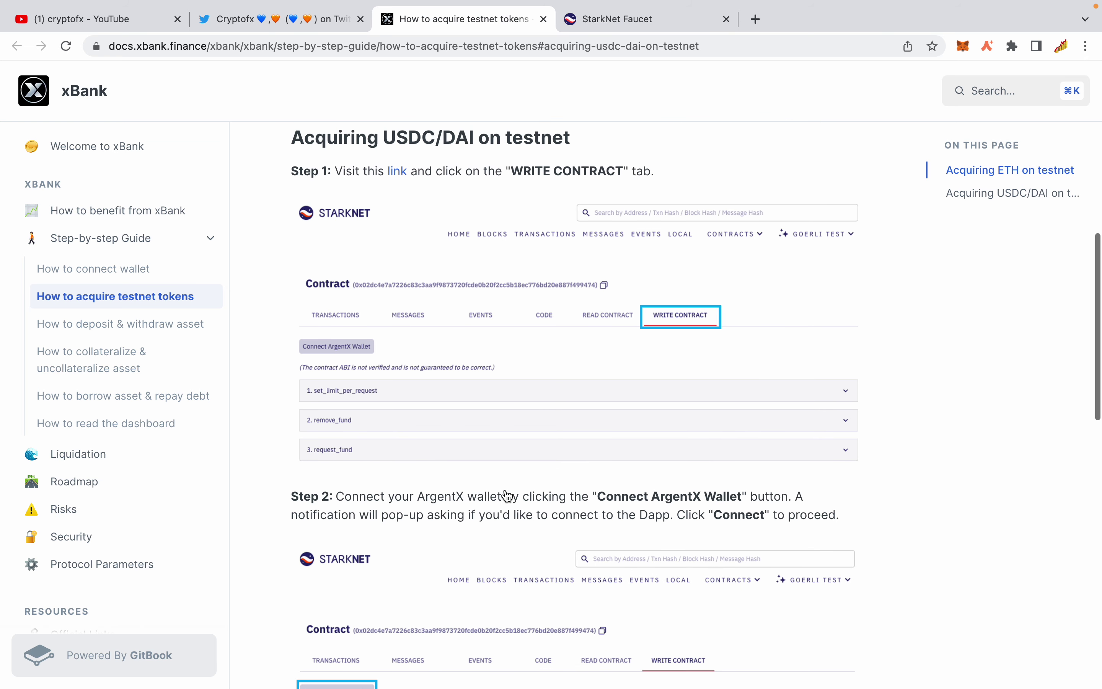
pyautogui.click(398, 172)
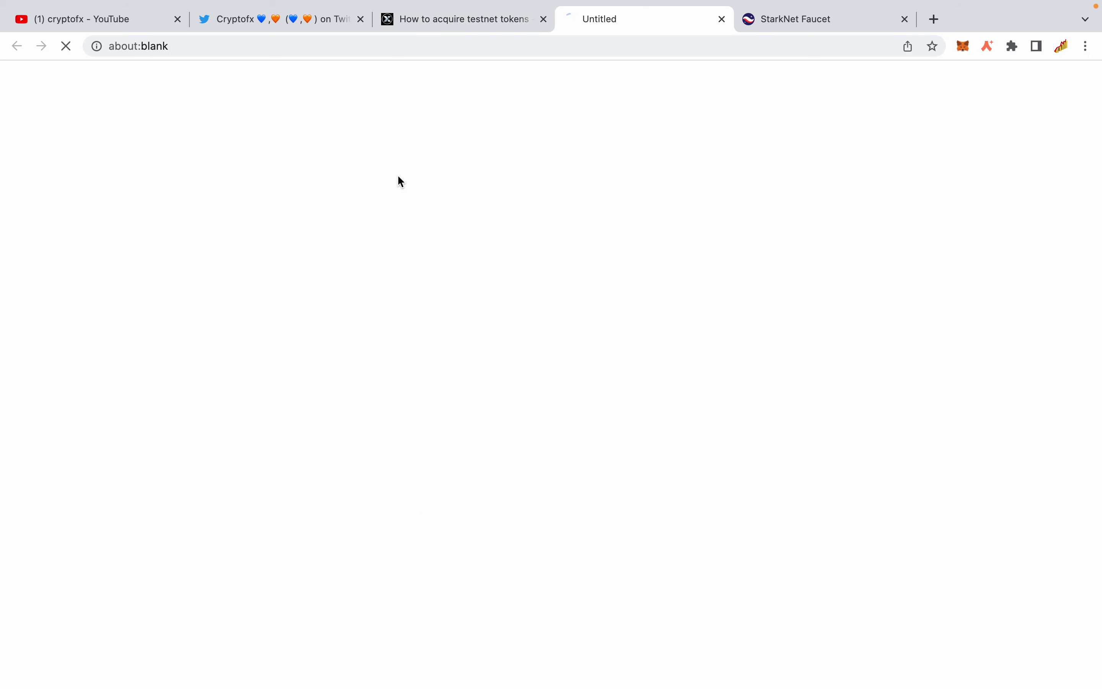
pyautogui.moveTo(911, 20)
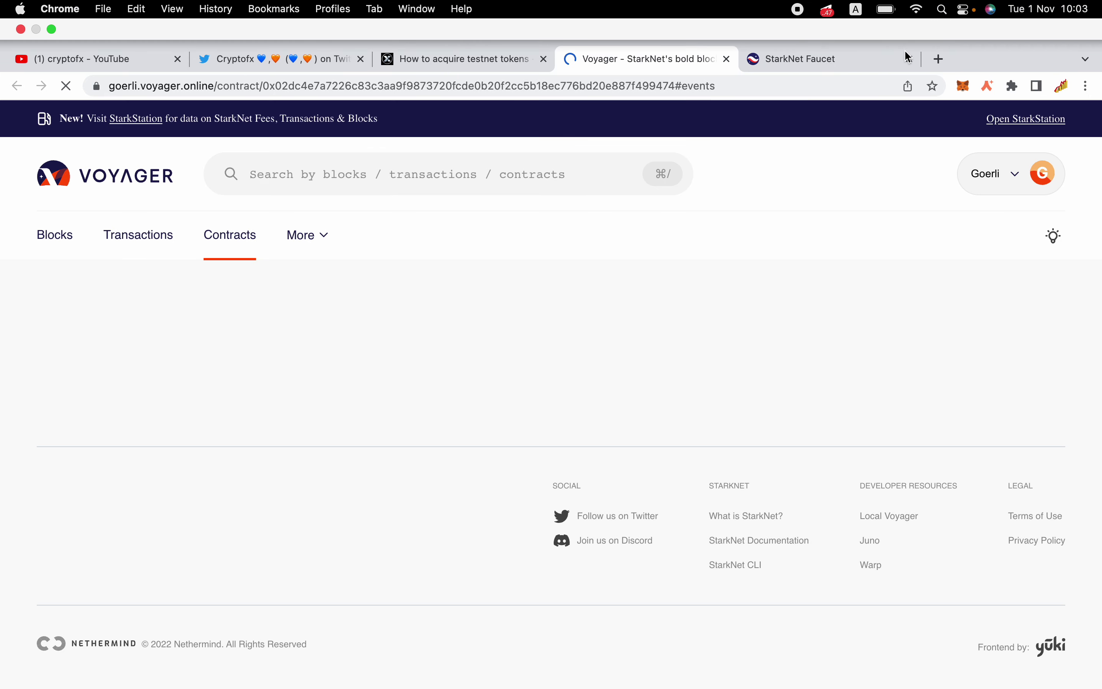
pyautogui.click(911, 59)
# Show the contract's Write Contract functions in Voyager and connect Argent X with Account 1.
pyautogui.scroll(-8, 617, 488)
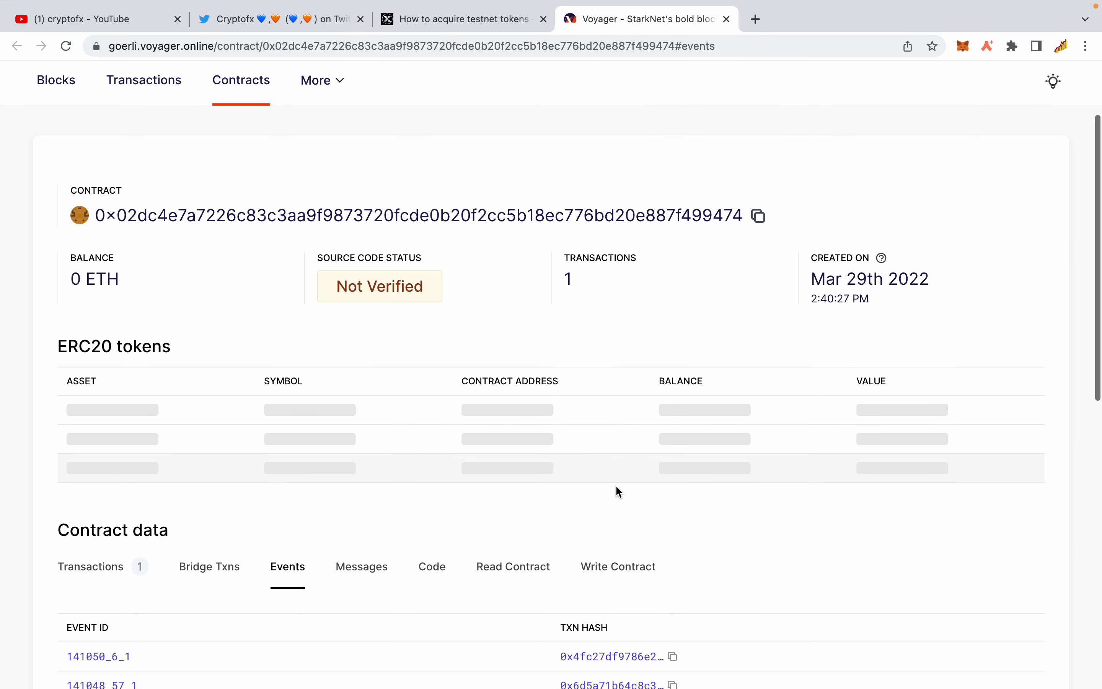
pyautogui.scroll(-2, 616, 485)
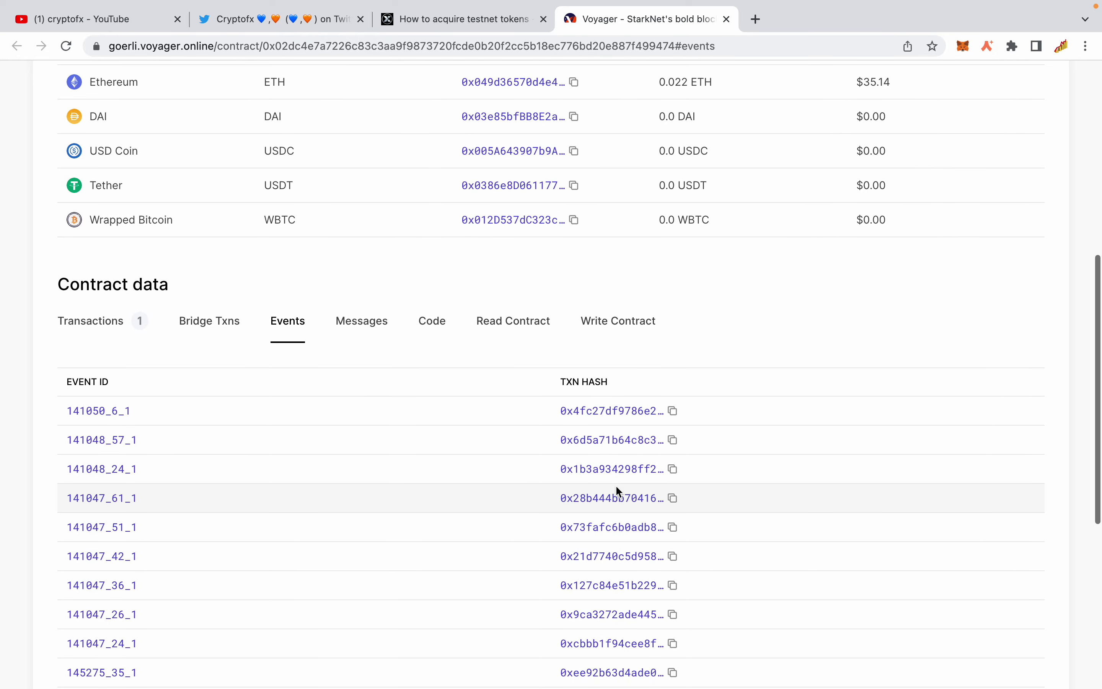
pyautogui.scroll(-1, 616, 485)
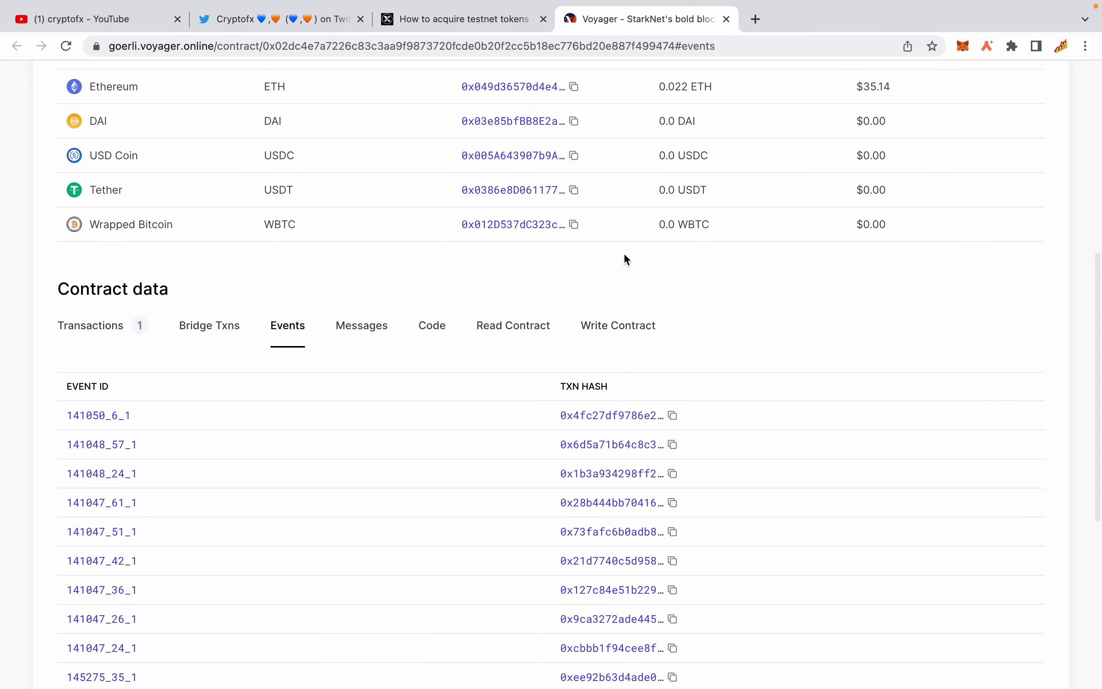
pyautogui.click(613, 341)
pyautogui.click(579, 387)
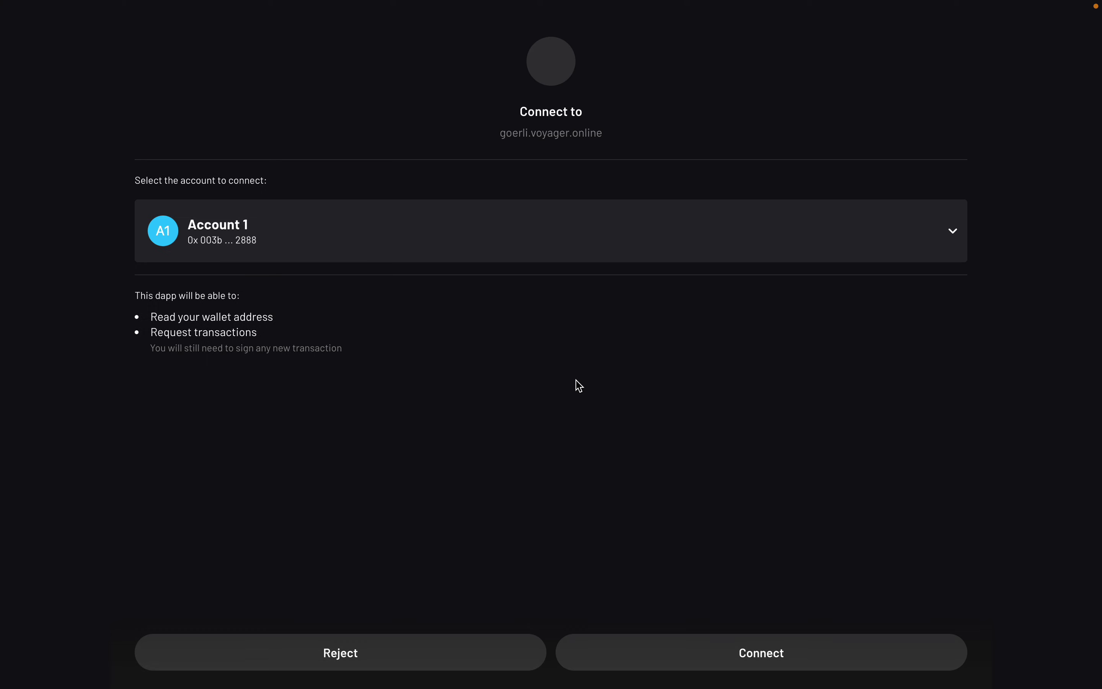
pyautogui.click(693, 656)
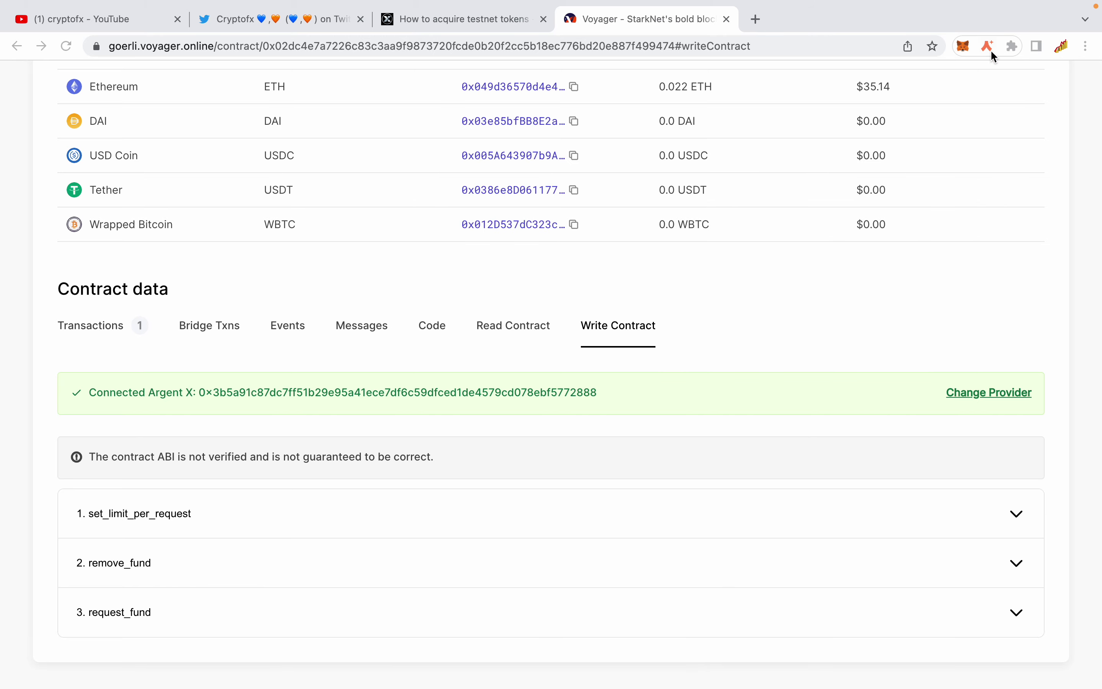
# Check in the Argent X wallet which account is connected, acknowledging the network issues notice, and close the wallet.
pyautogui.click(991, 51)
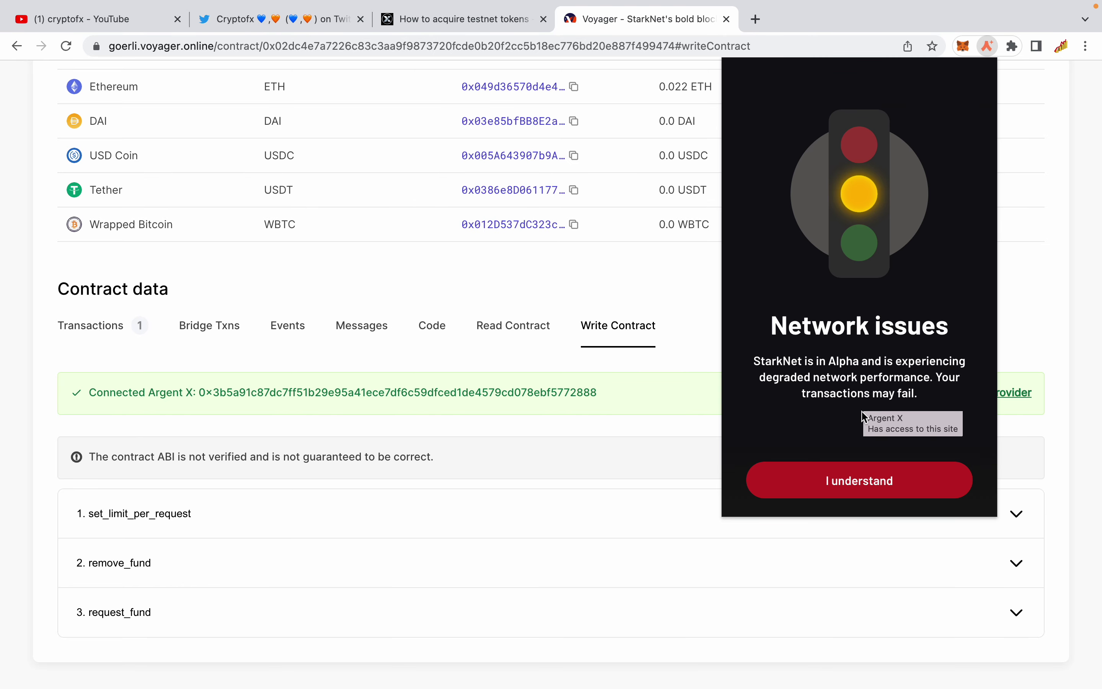
pyautogui.click(862, 496)
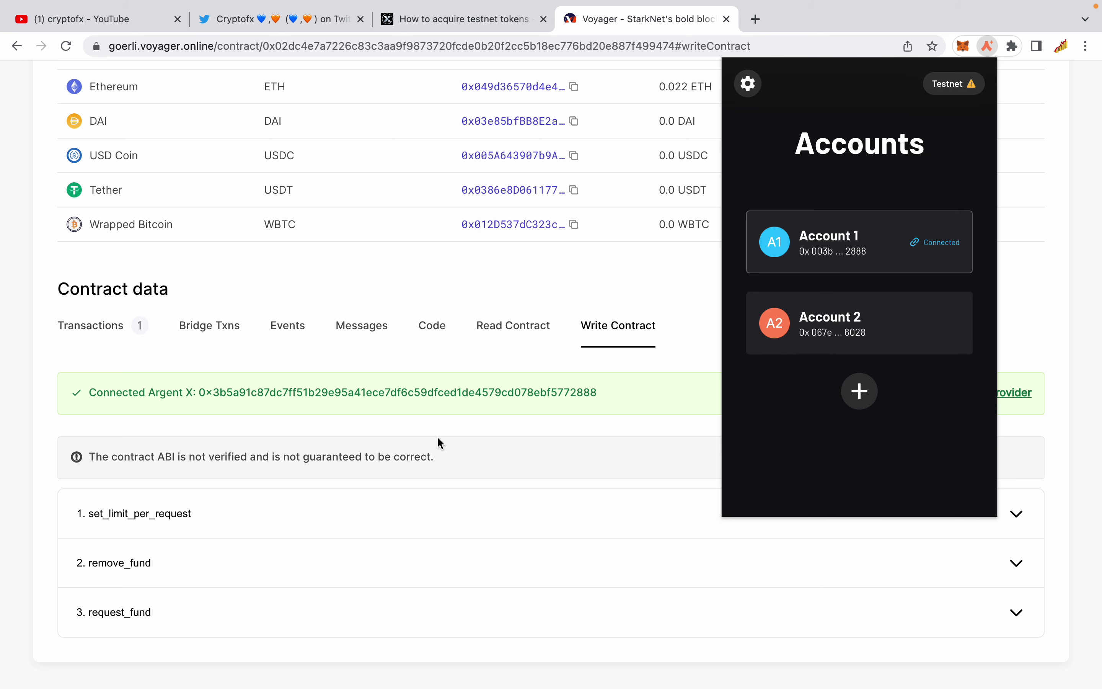
pyautogui.click(432, 294)
# Expand the request_fund function and copy the USDC testnet token contract address from Step 3 of the xBank guide.
pyautogui.scroll(-3, 431, 296)
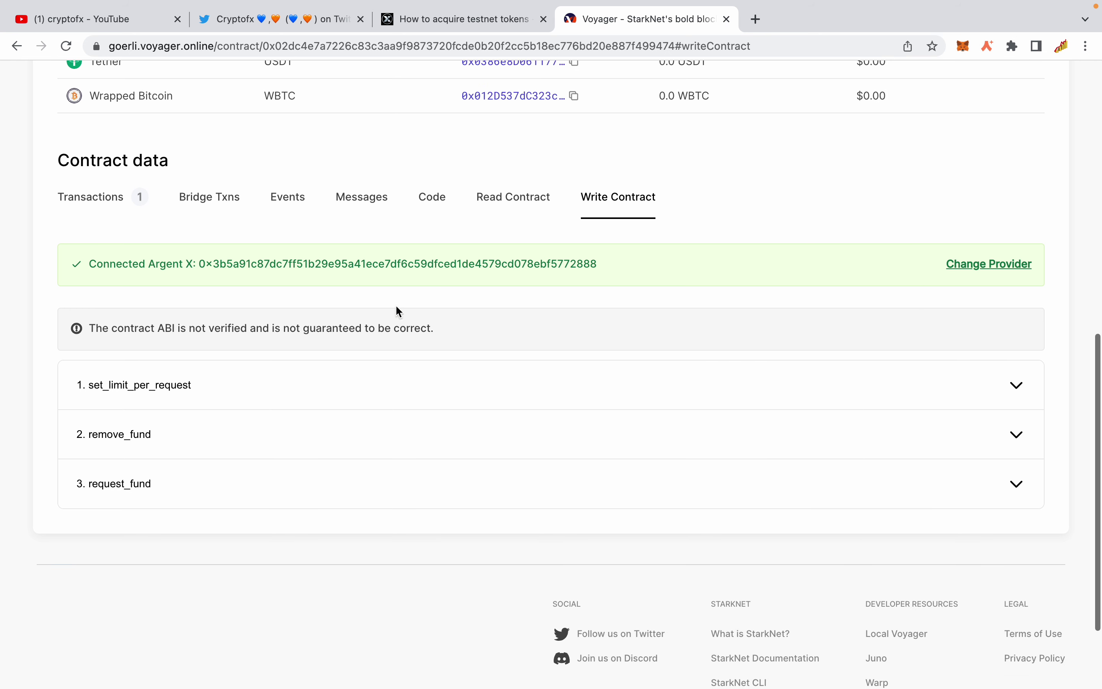
pyautogui.click(204, 487)
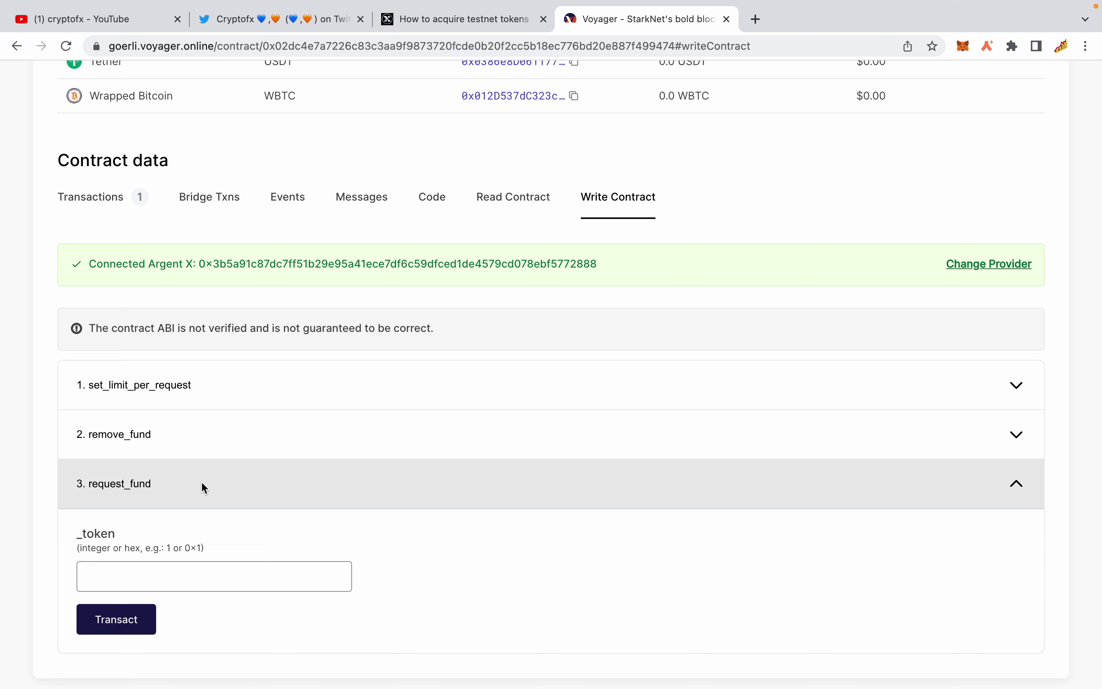
pyautogui.click(445, 21)
pyautogui.scroll(-3, 454, 345)
pyautogui.scroll(-10, 454, 345)
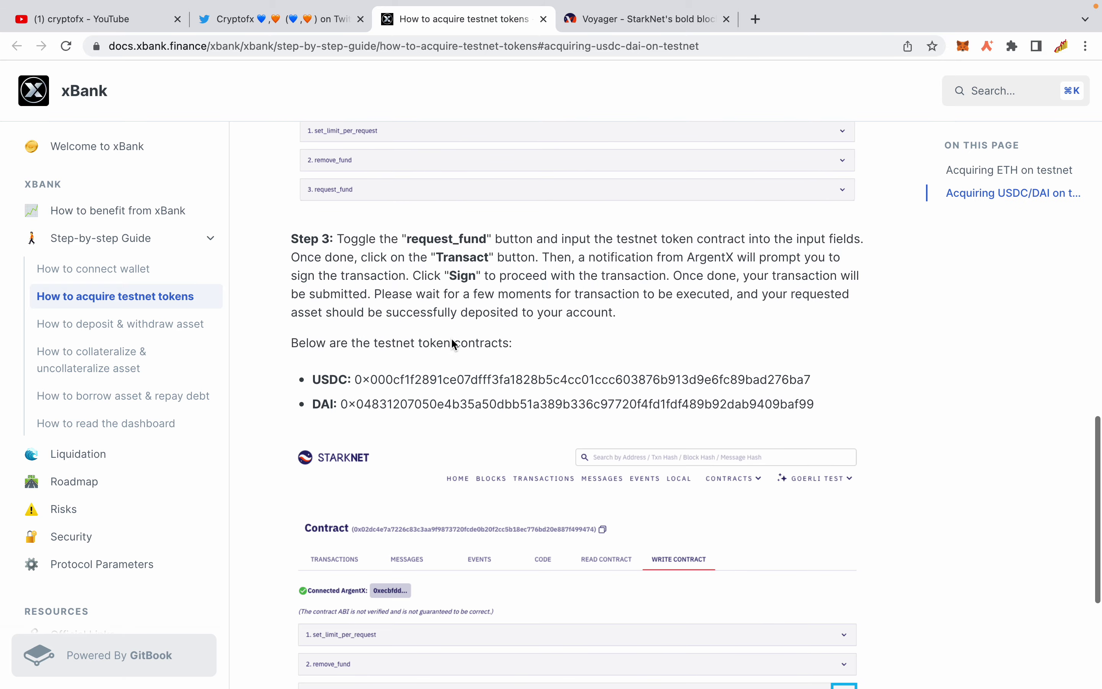
pyautogui.doubleClick(433, 379)
pyautogui.rightClick(433, 379)
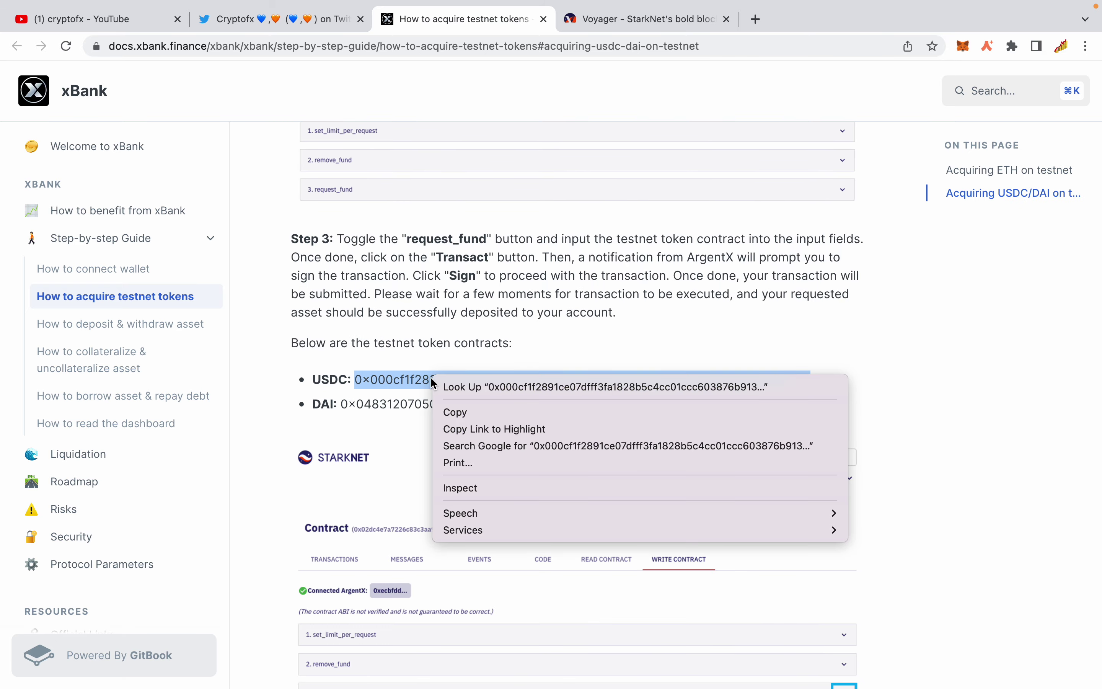
pyautogui.click(456, 411)
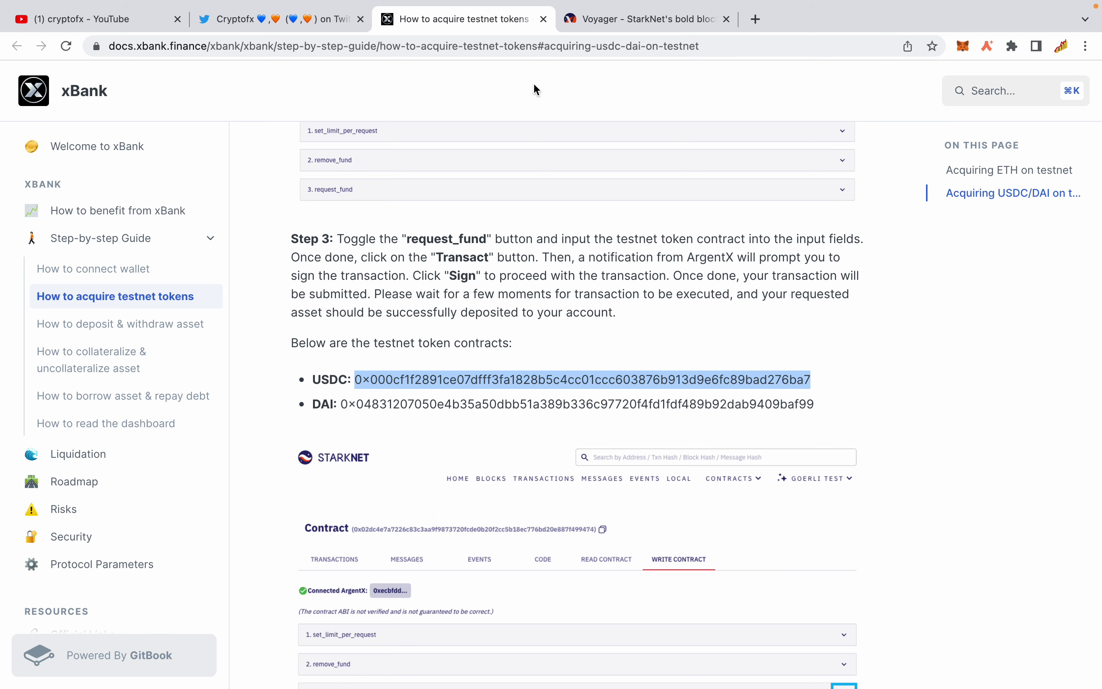
# Paste the USDC contract address as the _token of request_fund, submit the transaction, and try to approve it in Argent X.
pyautogui.click(594, 28)
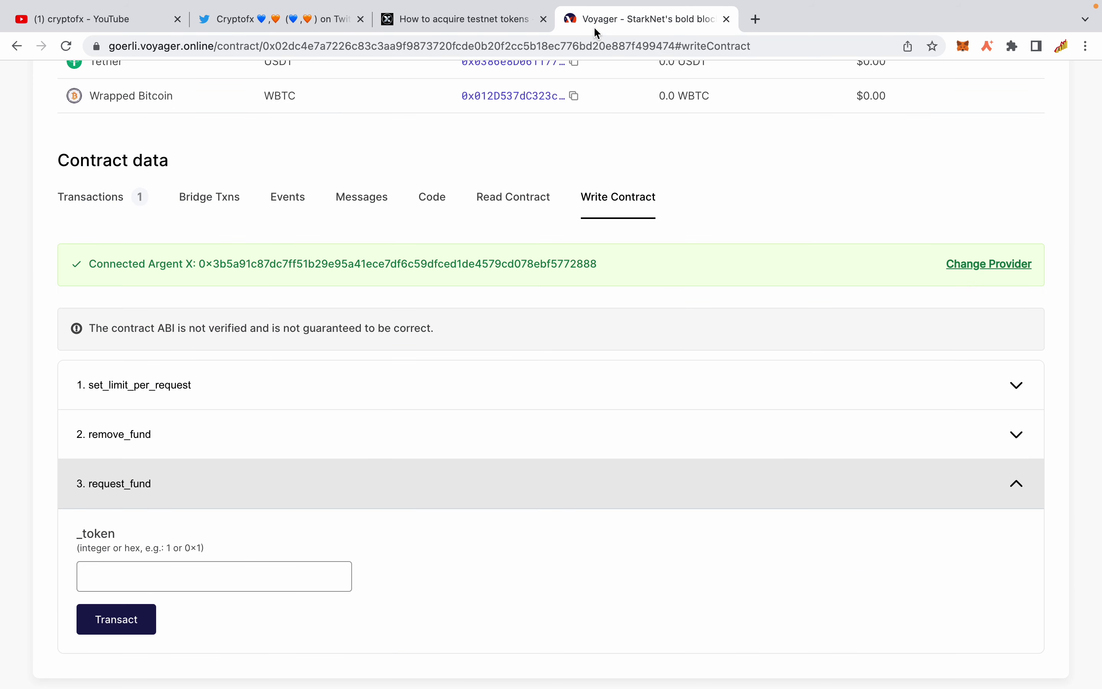
pyautogui.click(289, 573)
pyautogui.press('super+v')
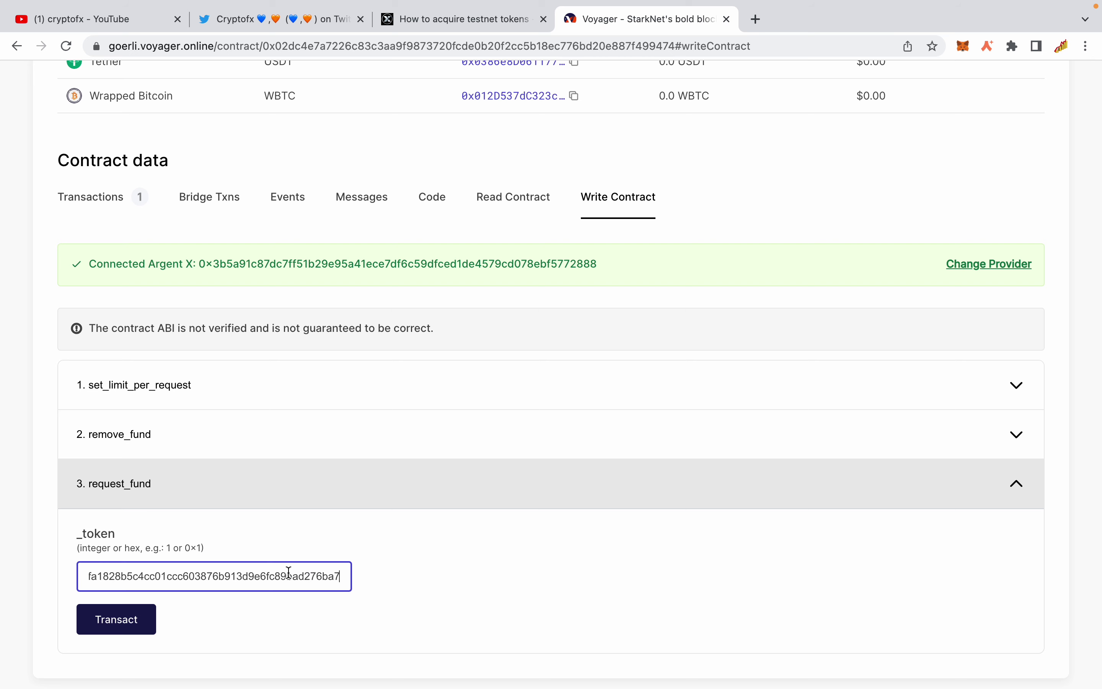
pyautogui.click(117, 620)
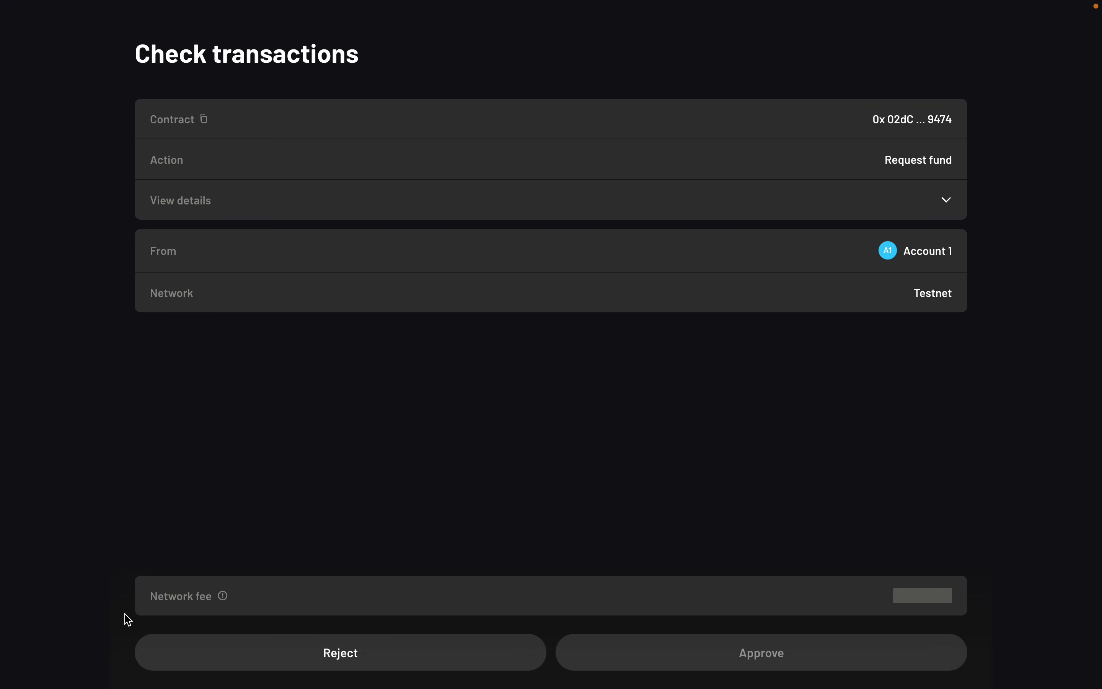
pyautogui.click(716, 655)
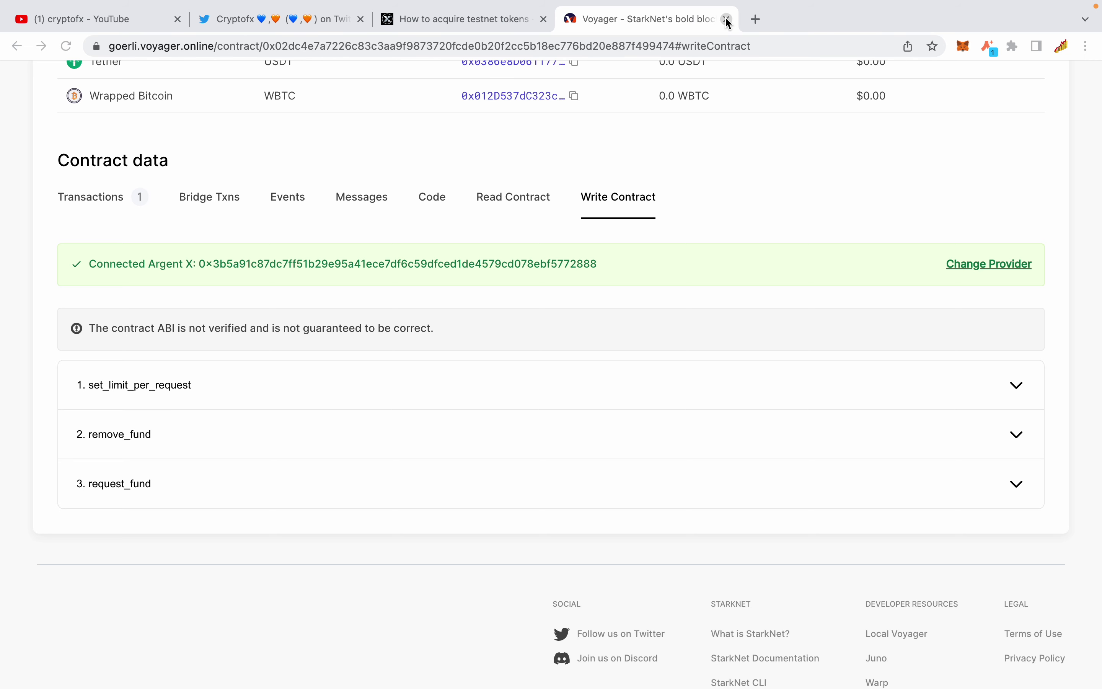
# Close the xBank guide and the Voyager contract page to return to the Twitter thread.
pyautogui.click(446, 19)
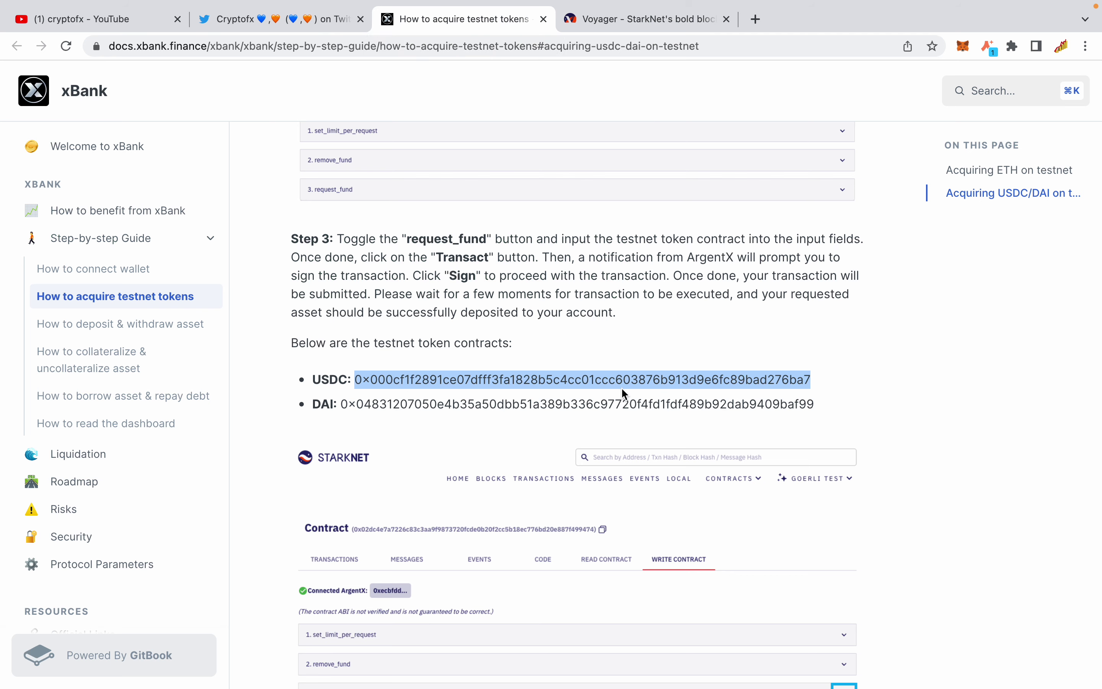
pyautogui.moveTo(604, 5)
pyautogui.click(545, 60)
pyautogui.click(543, 58)
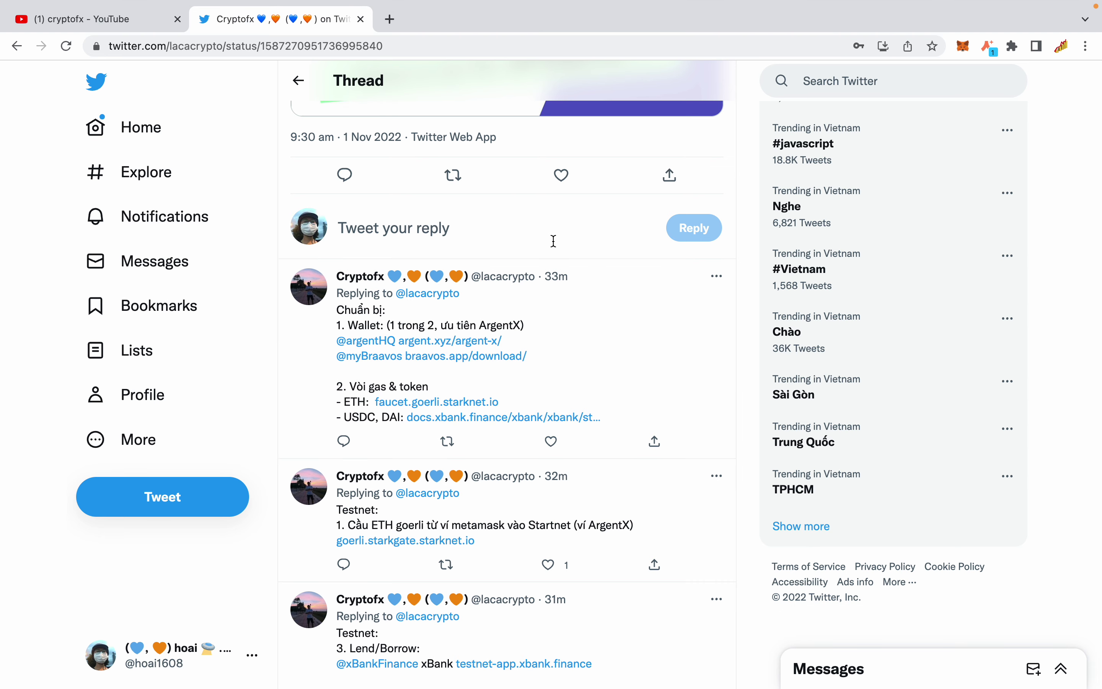
# Open the goerli.starkgate.starknet.io link from the thread in a new tab, and read through the thread's remaining testnet tweets.
pyautogui.scroll(-3, 554, 241)
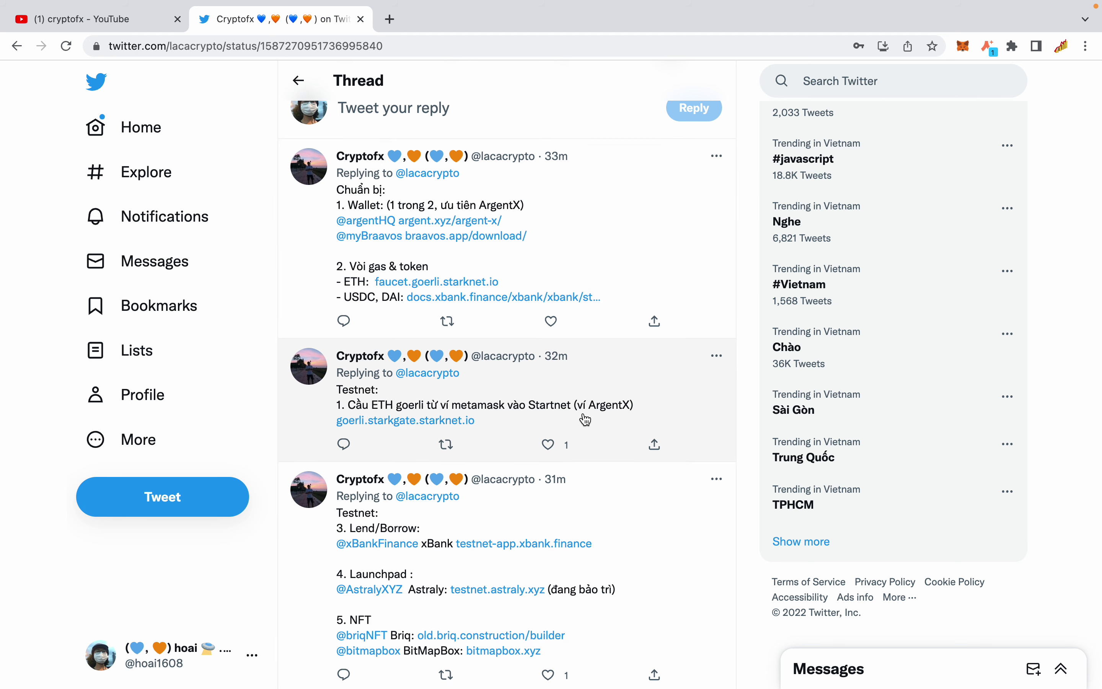
pyautogui.click(401, 423)
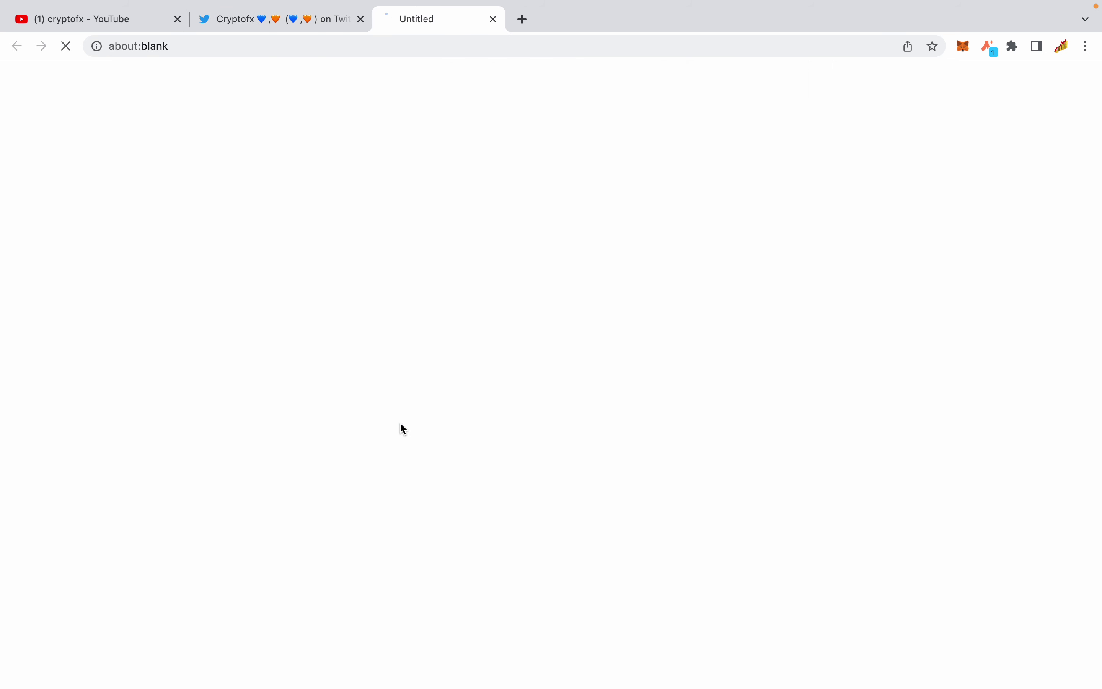
pyautogui.click(300, 19)
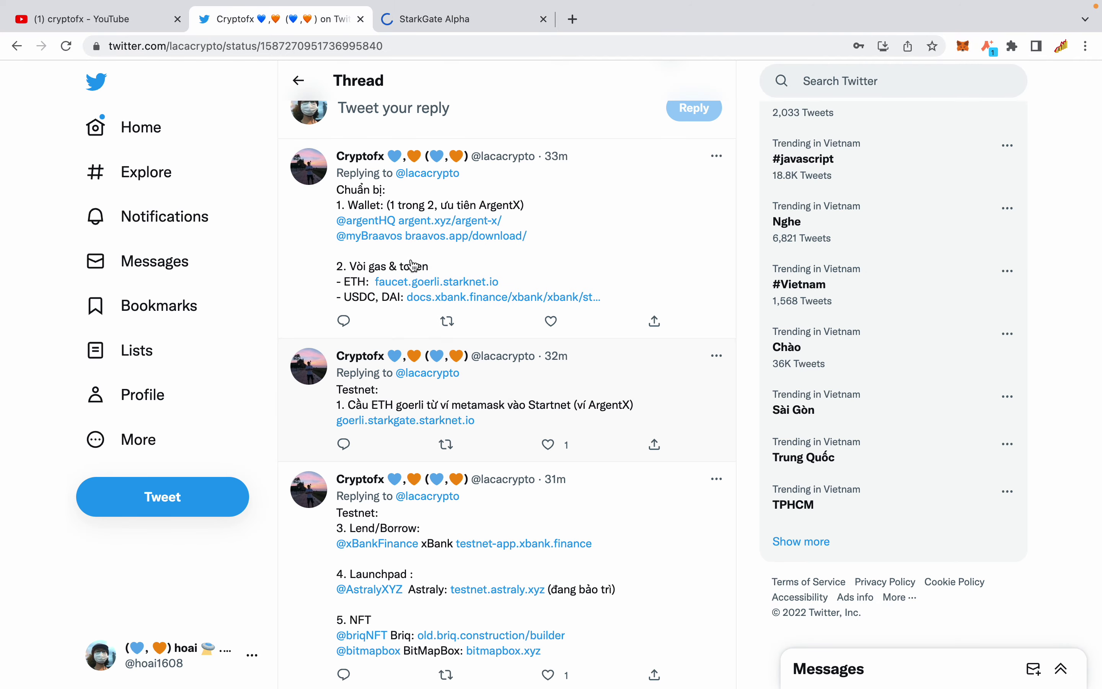
pyautogui.scroll(-5, 495, 392)
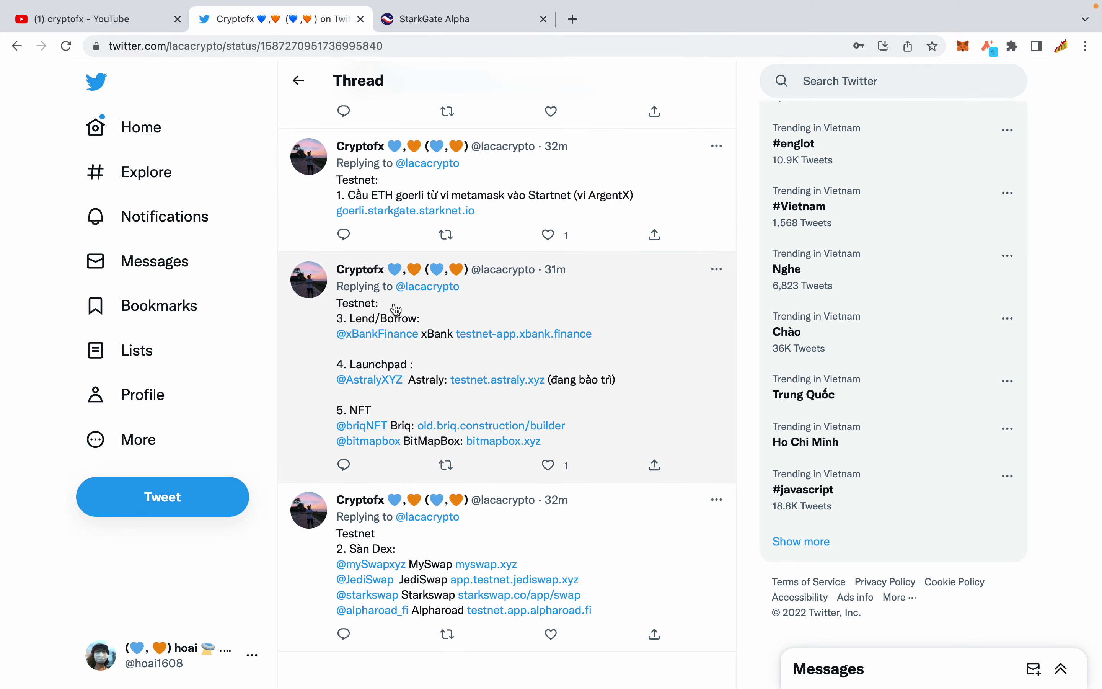
pyautogui.scroll(-3, 510, 335)
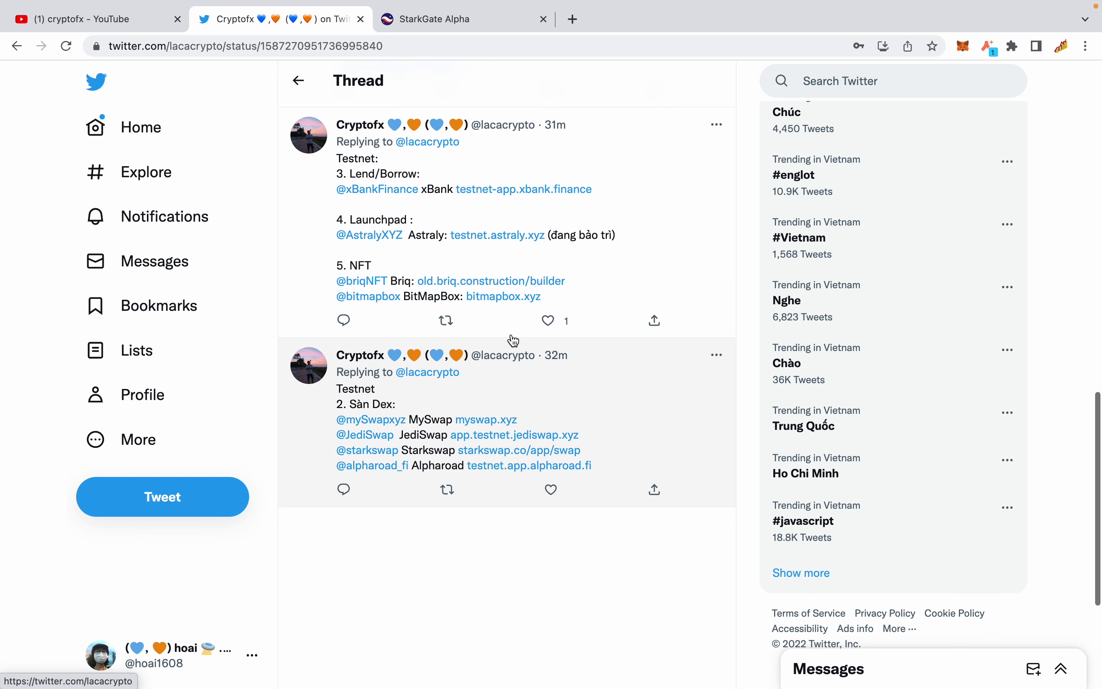
pyautogui.scroll(-4, 419, 431)
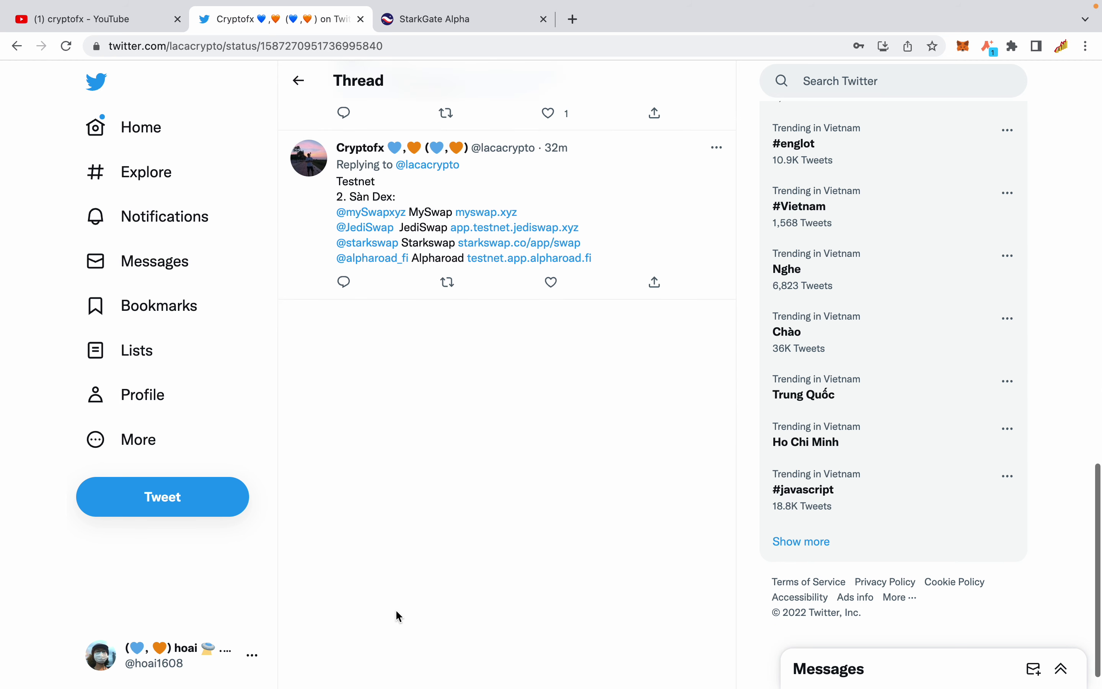
pyautogui.scroll(6, 397, 615)
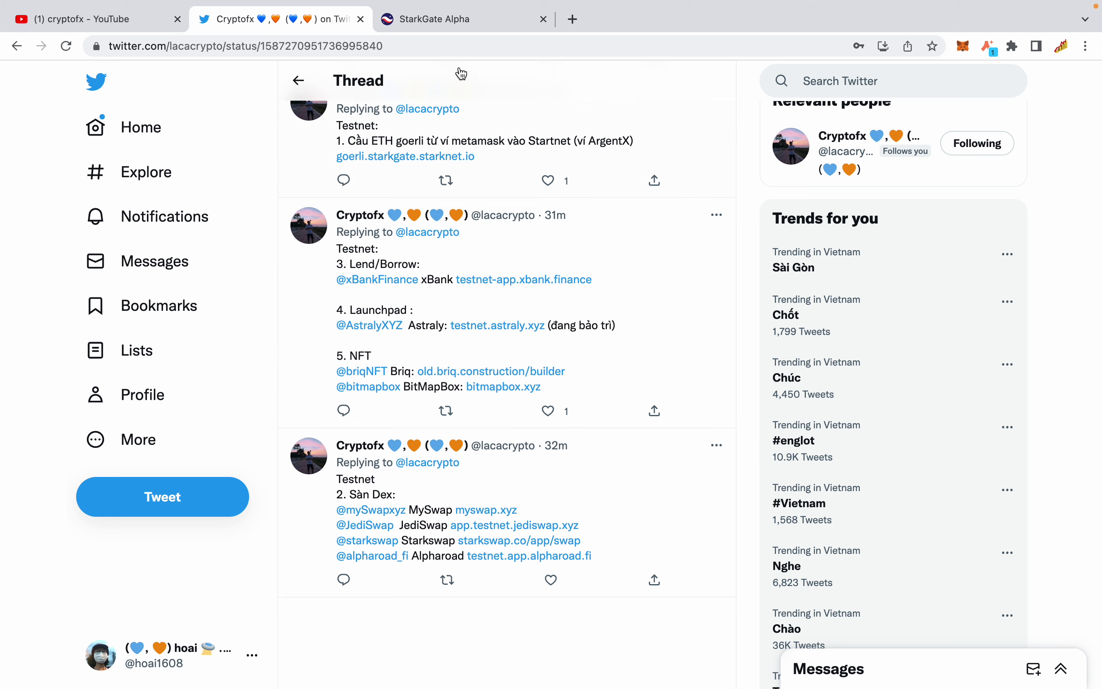
# Accept the StarkGate Terms of Service and dismiss the important notes to reach the bridge form.
pyautogui.click(467, 29)
pyautogui.scroll(-2, 394, 364)
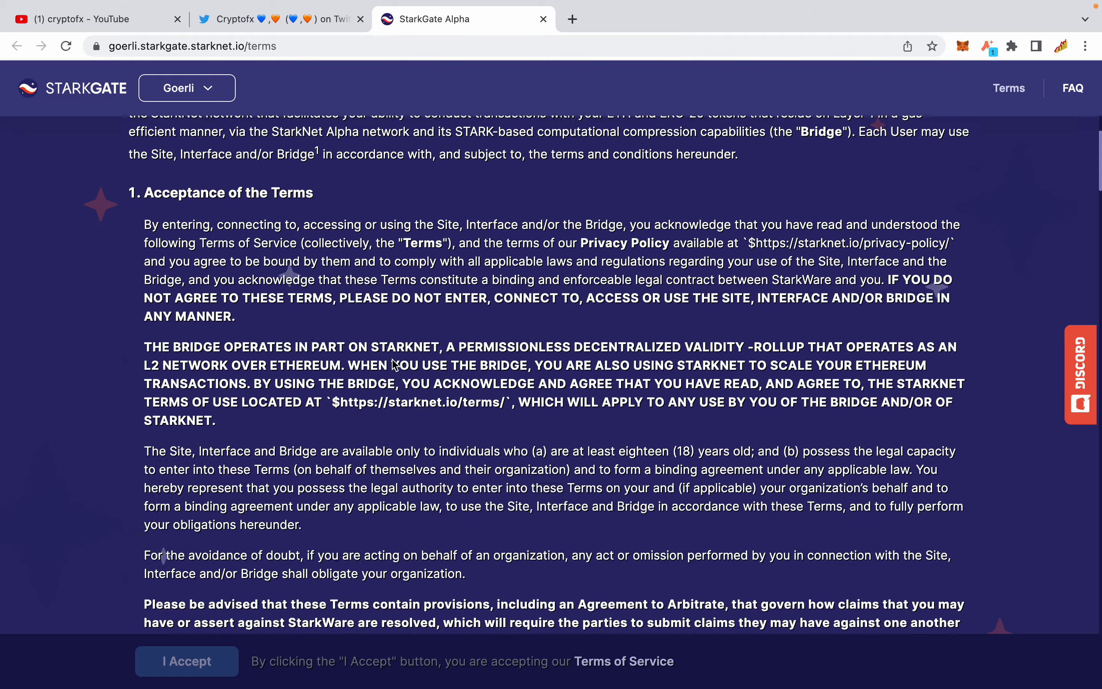
pyautogui.scroll(-20, 394, 365)
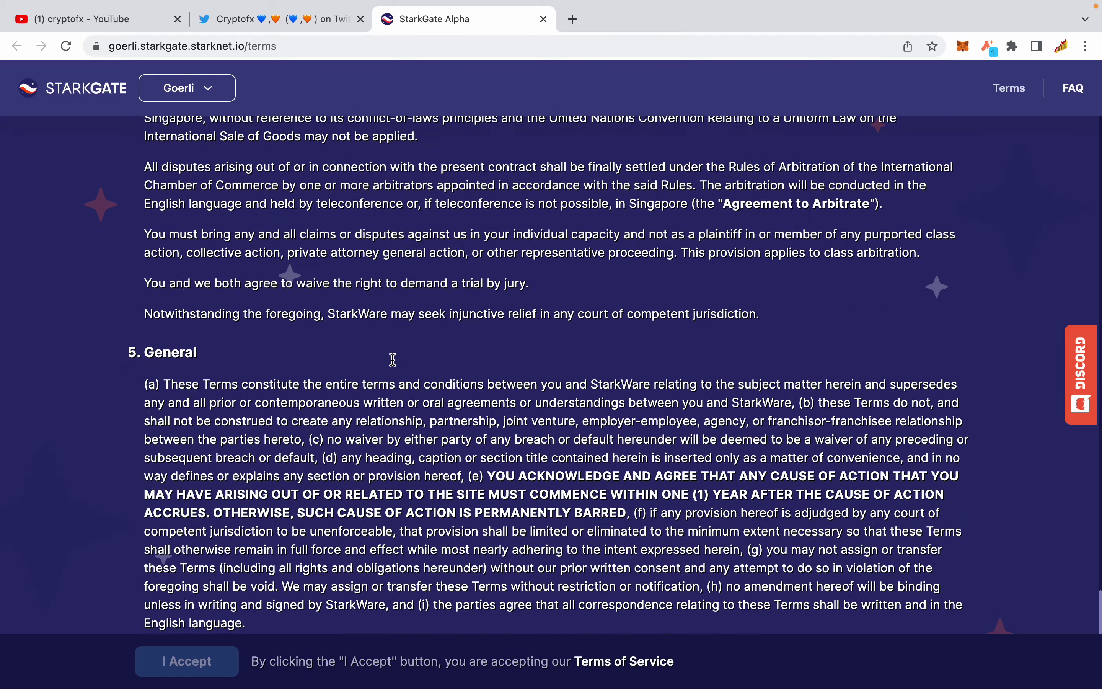
pyautogui.click(179, 665)
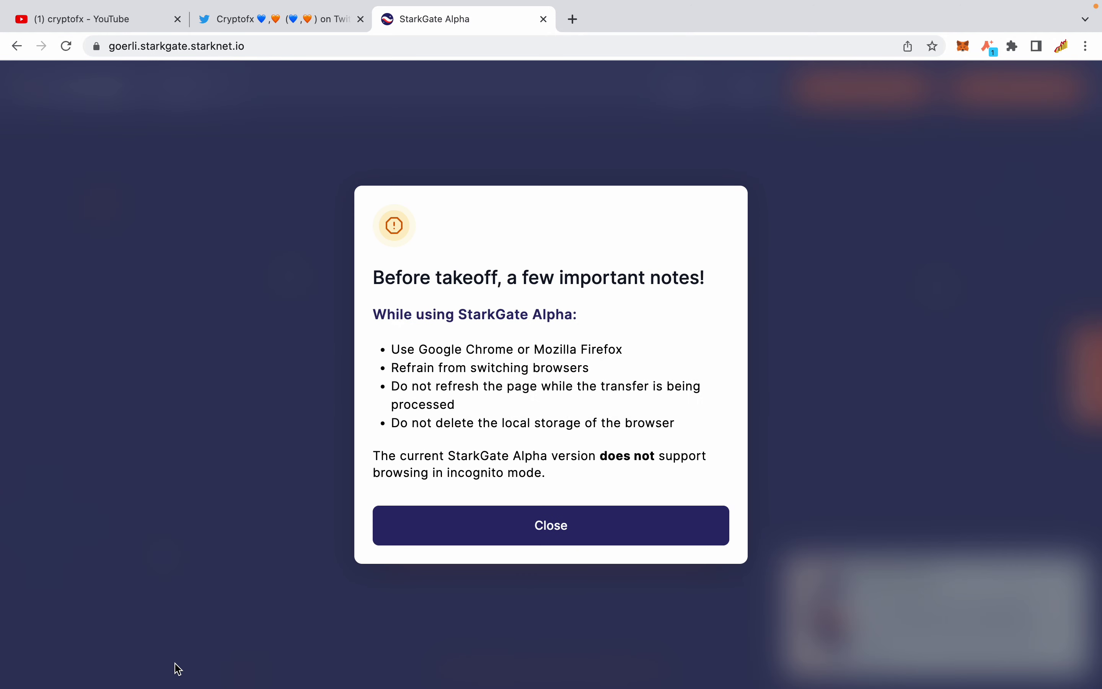
pyautogui.click(532, 526)
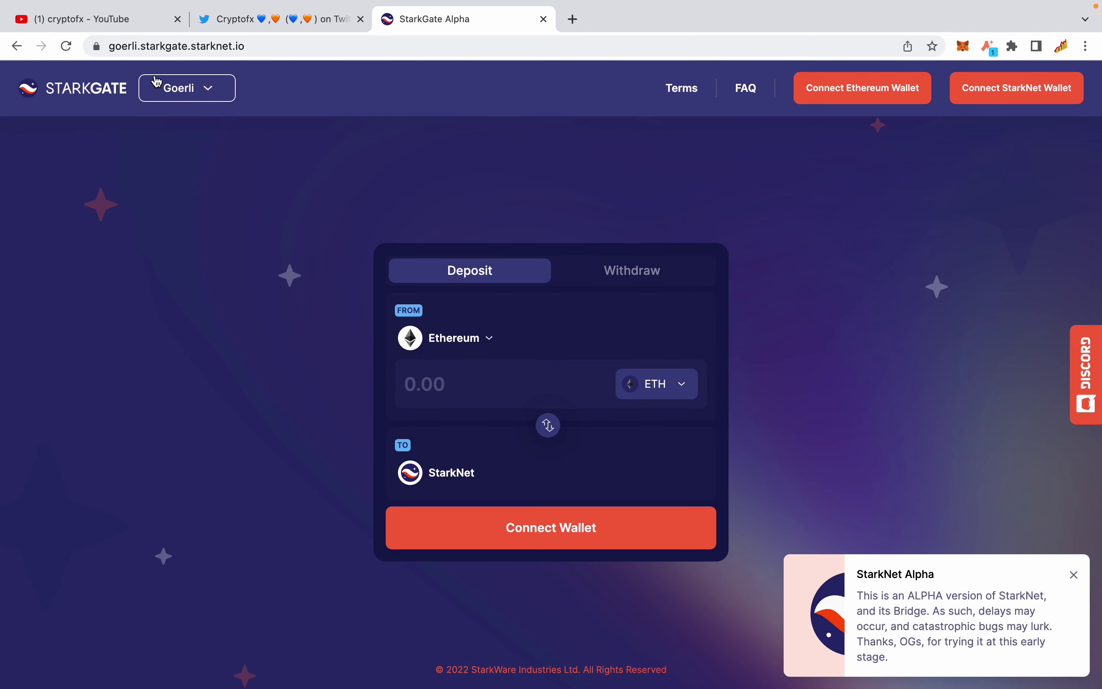
# Check StarkGate's network choices, keeping Goerli, and connect MetaMask Account 1 as the Ethereum wallet.
pyautogui.click(187, 99)
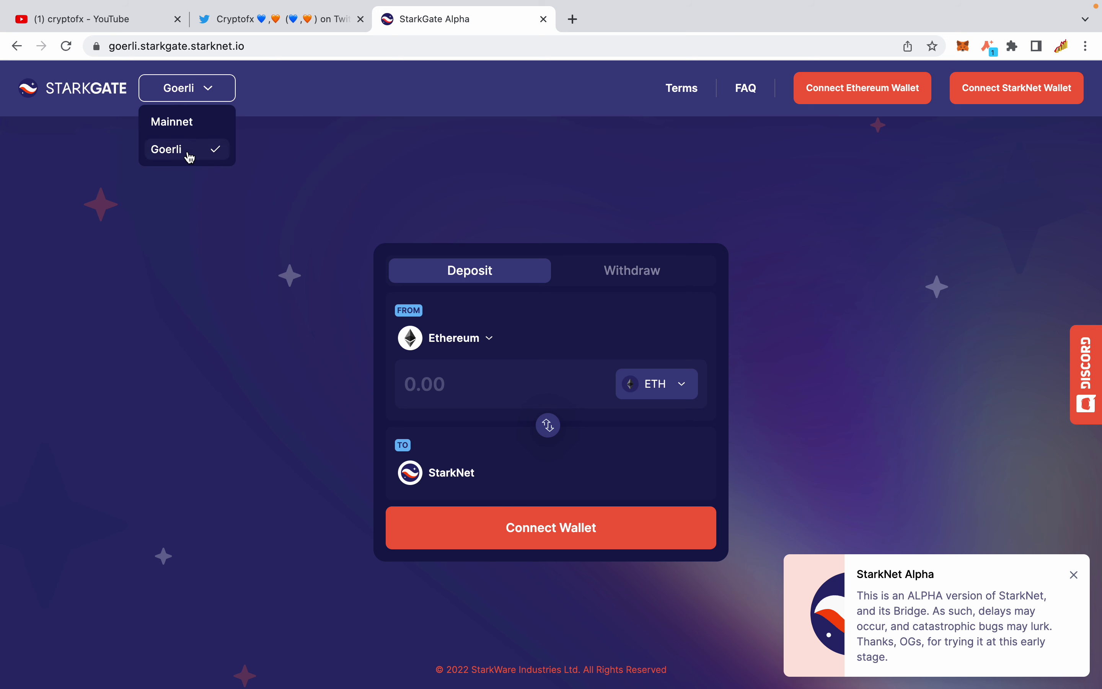
pyautogui.click(187, 197)
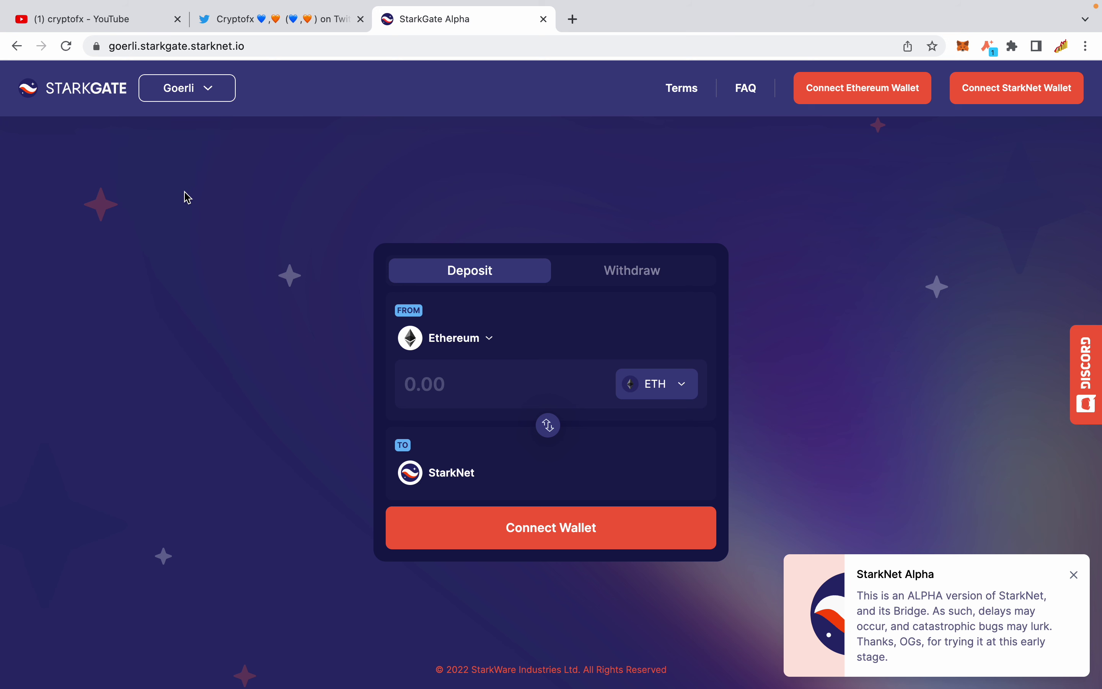
pyautogui.click(874, 89)
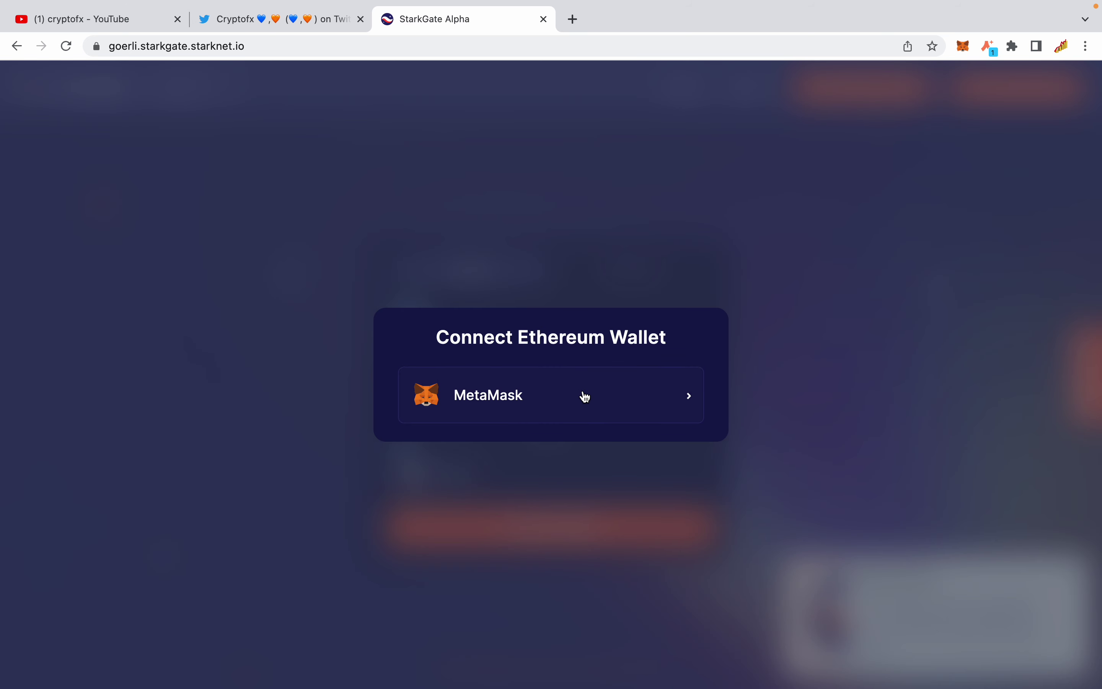
pyautogui.click(583, 395)
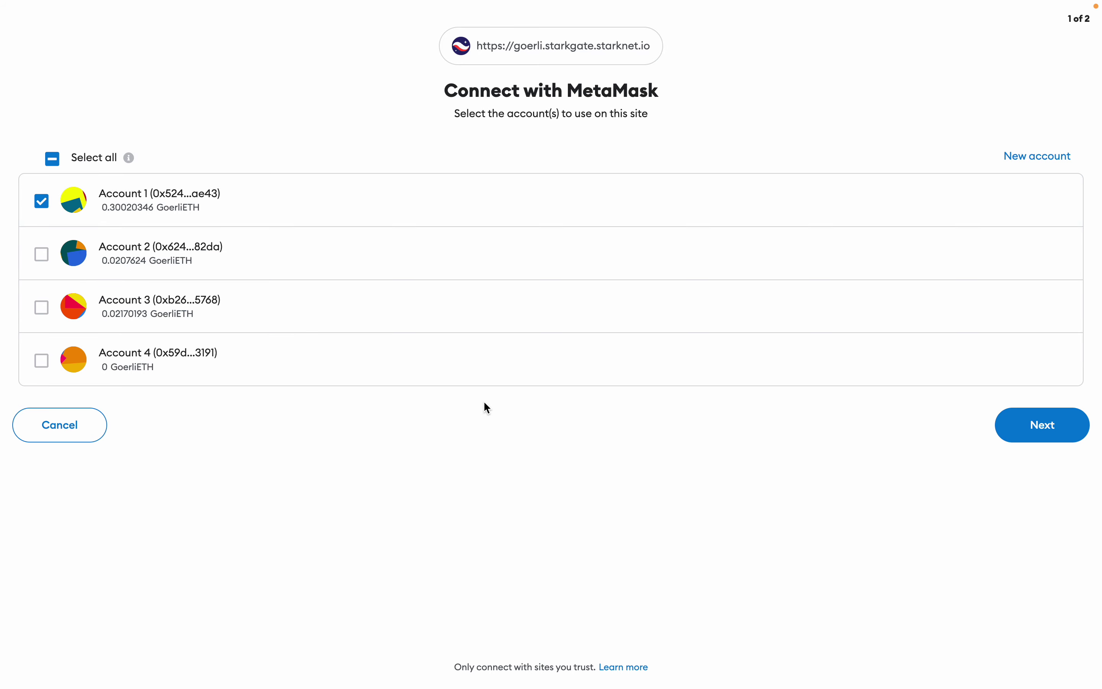
pyautogui.click(1018, 428)
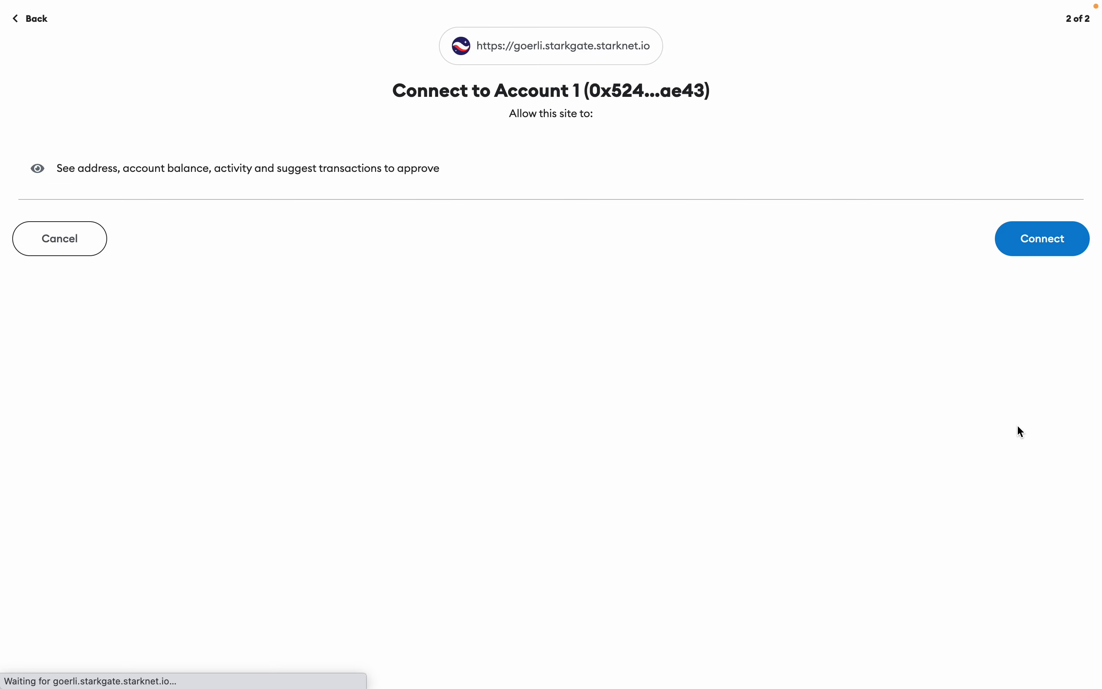
pyautogui.click(1058, 244)
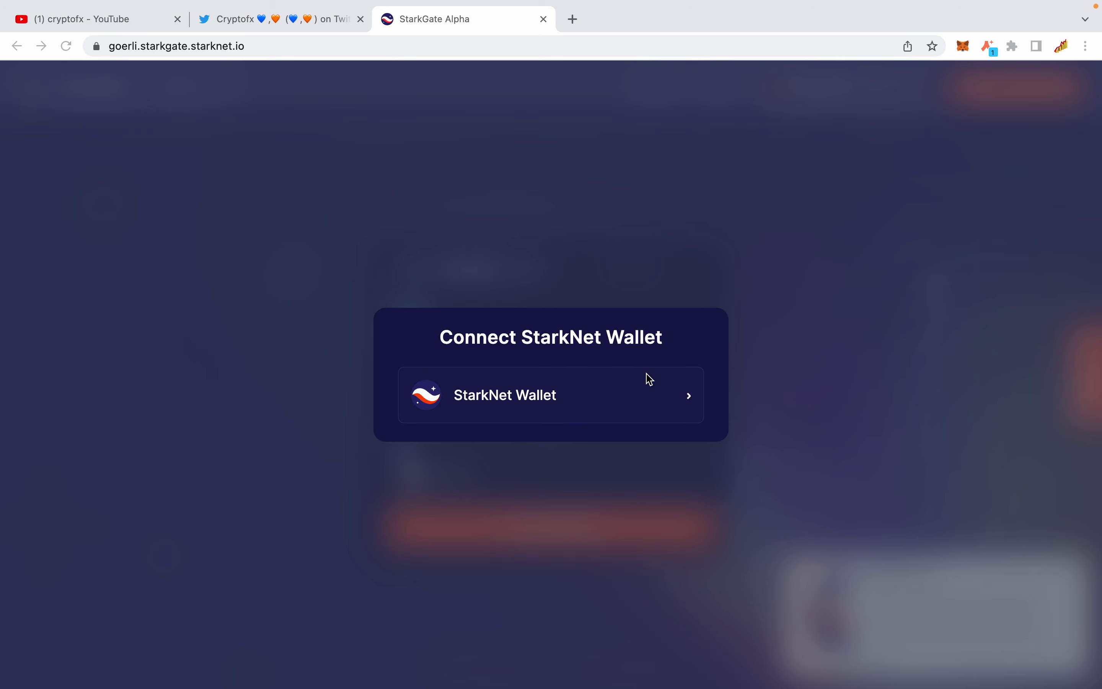
# Connect Argent X Account 1 to StarkGate as the StarkNet wallet.
pyautogui.click(598, 402)
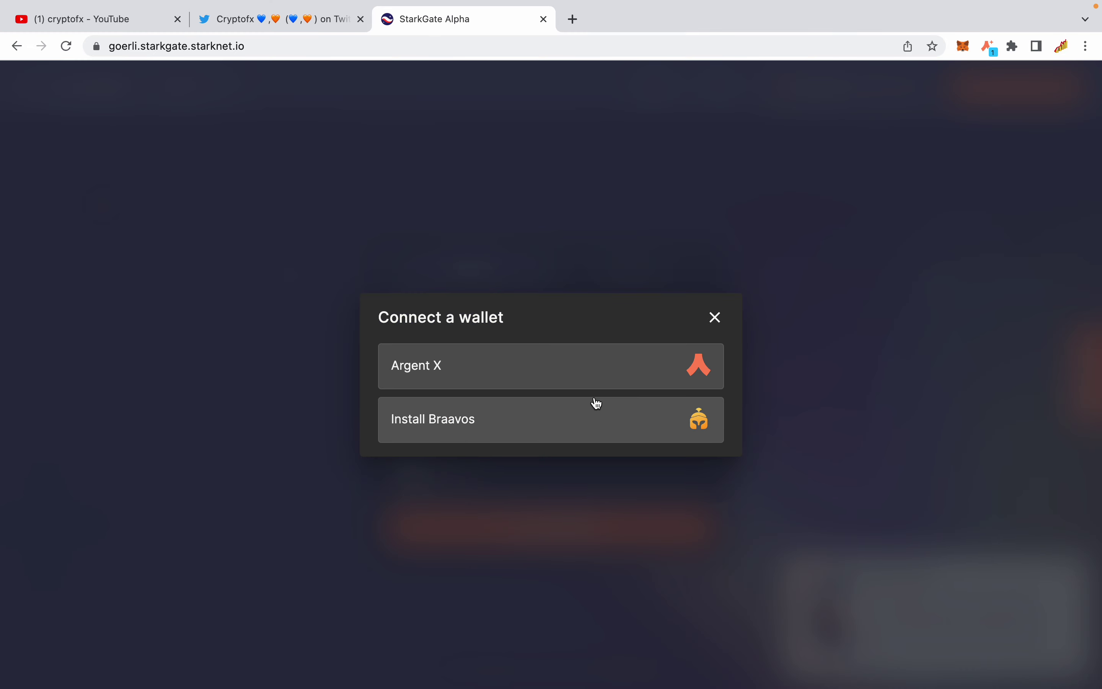
pyautogui.click(601, 359)
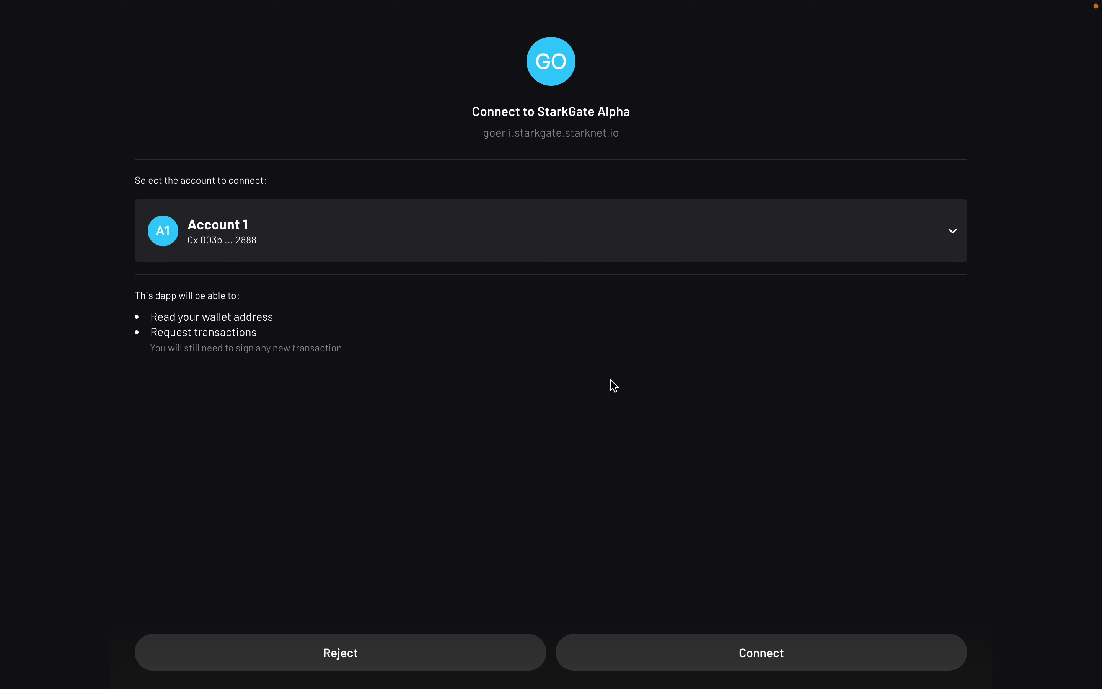
pyautogui.click(728, 640)
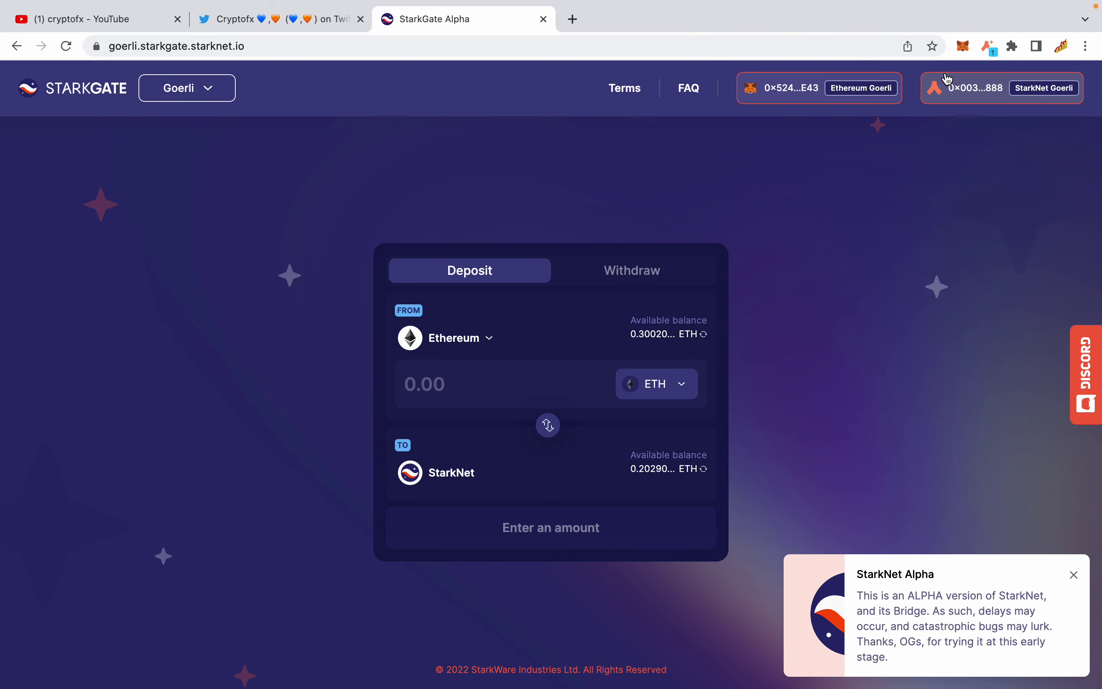
# Check MetaMask's GoerliETH balance and its list of available networks.
pyautogui.click(965, 46)
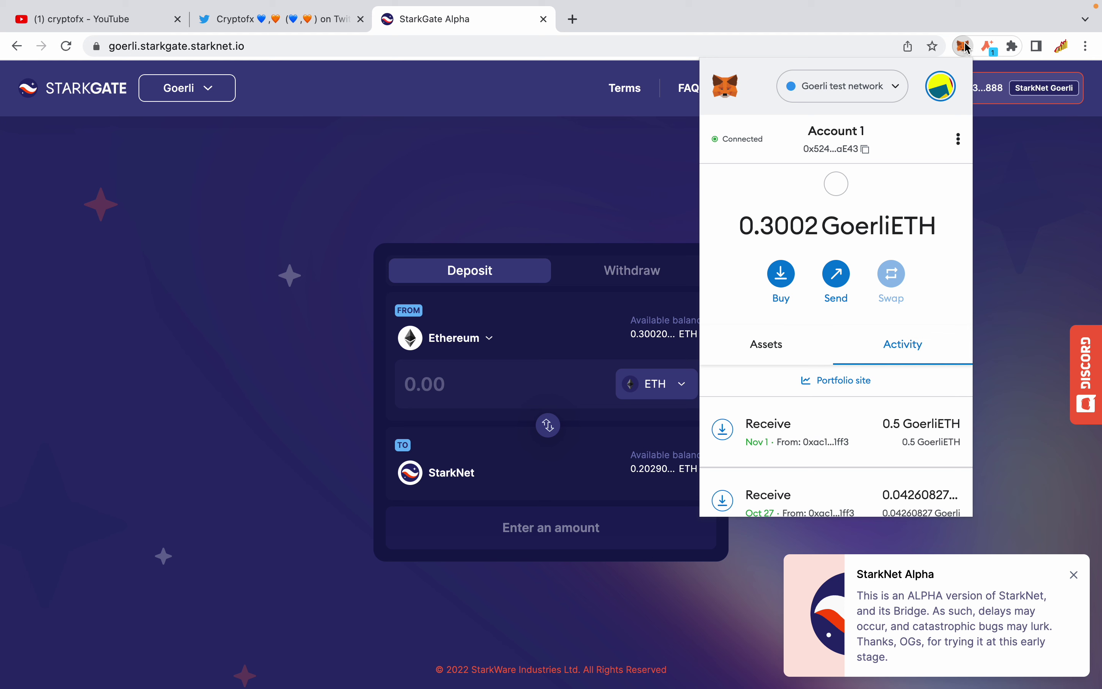
pyautogui.click(838, 91)
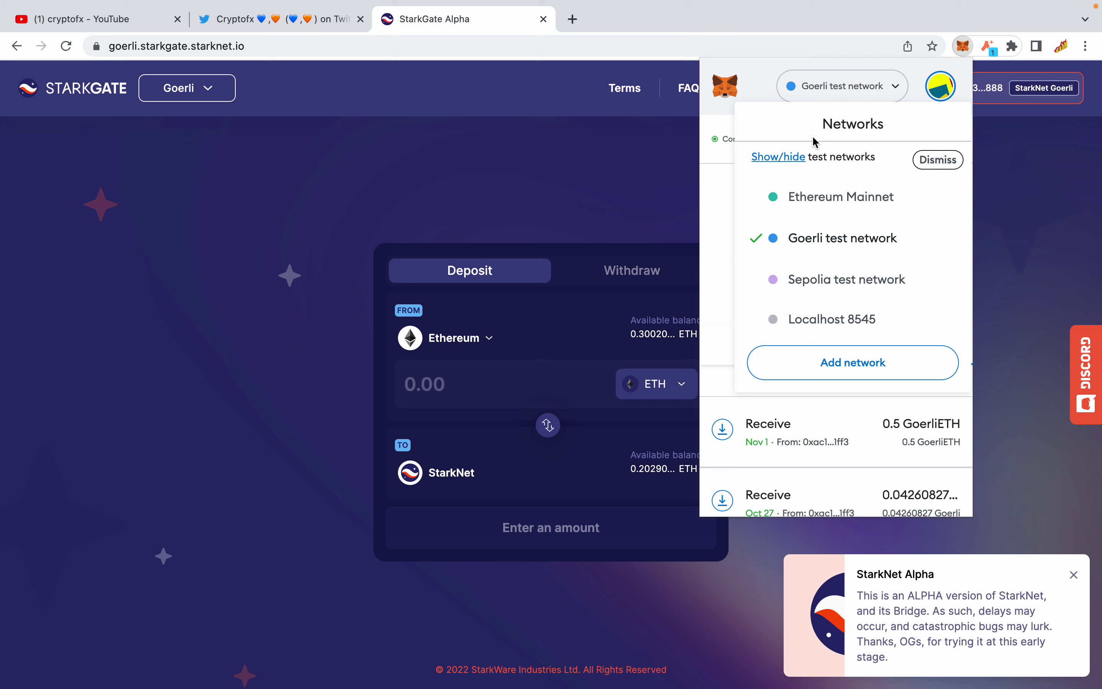
pyautogui.click(578, 180)
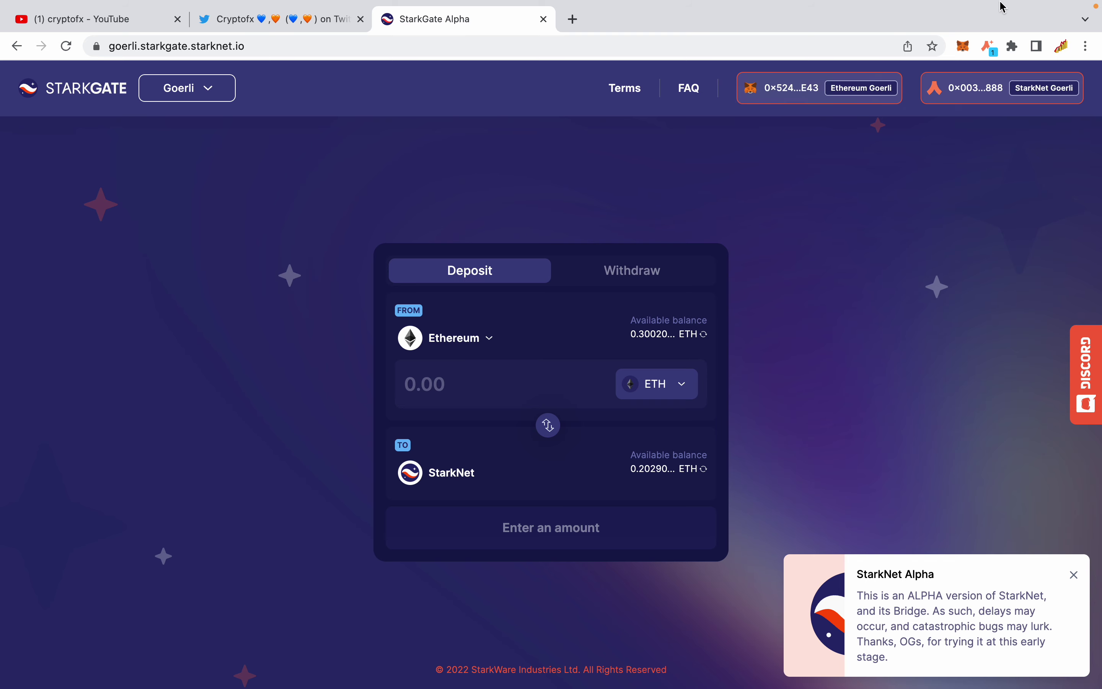
pyautogui.click(967, 48)
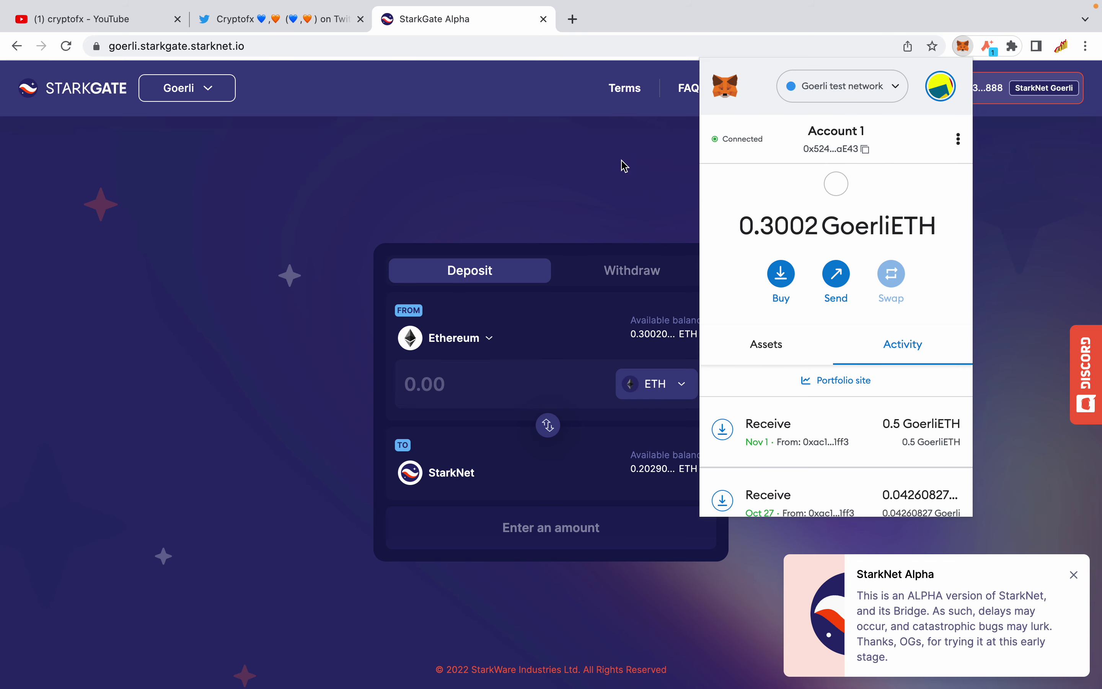
# Search Google in a new tab for "goerli faucet pow".
pyautogui.click(572, 58)
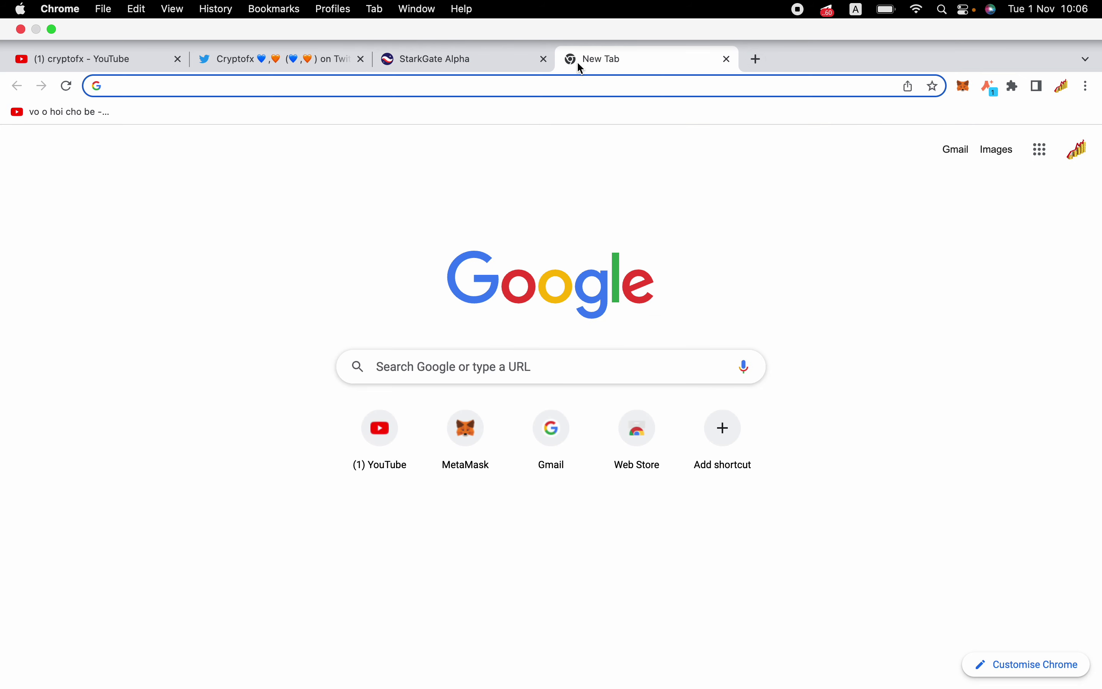
pyautogui.write('go')
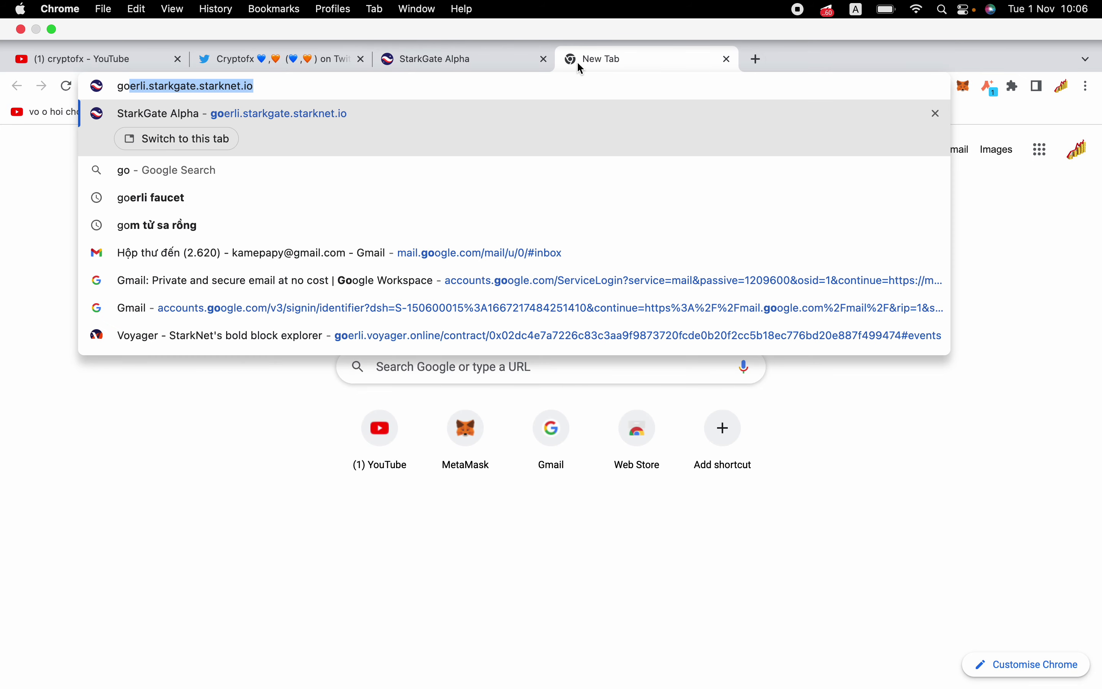
pyautogui.write('erli ')
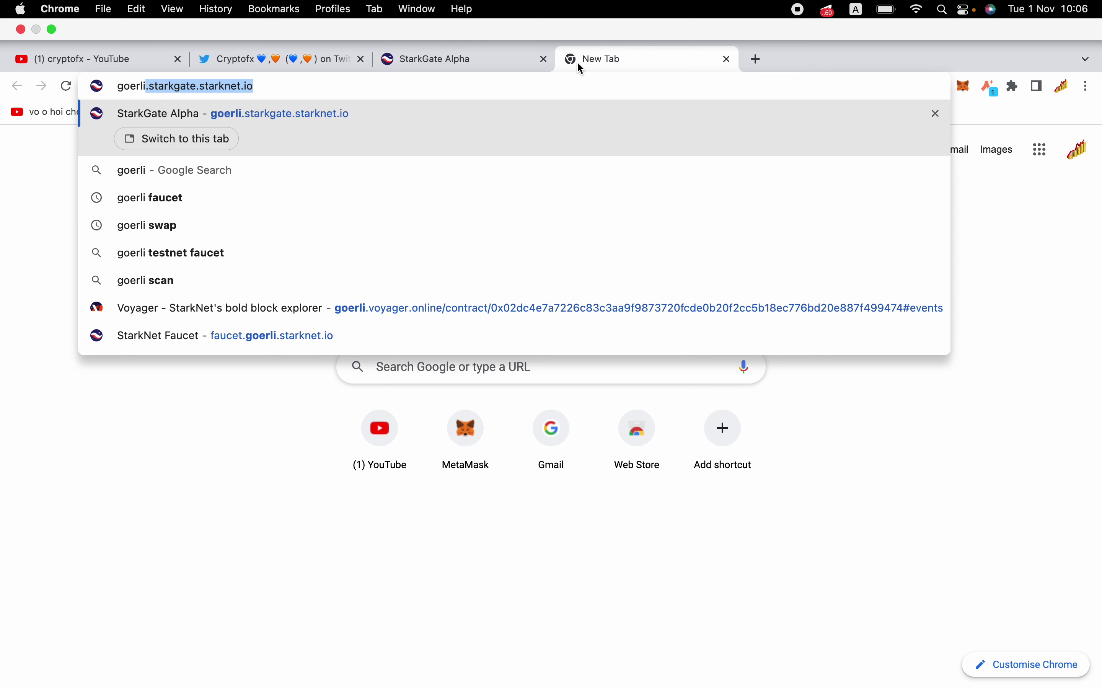
pyautogui.write('fauce')
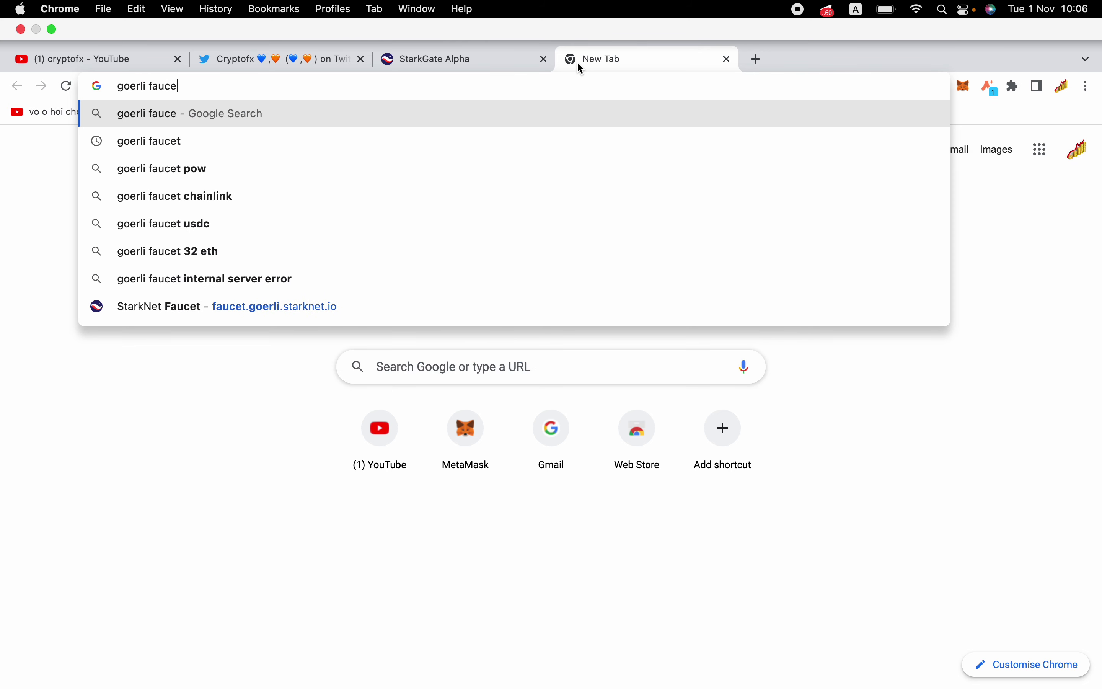
pyautogui.press('Down')
pyautogui.press('Down')
pyautogui.press('Return')
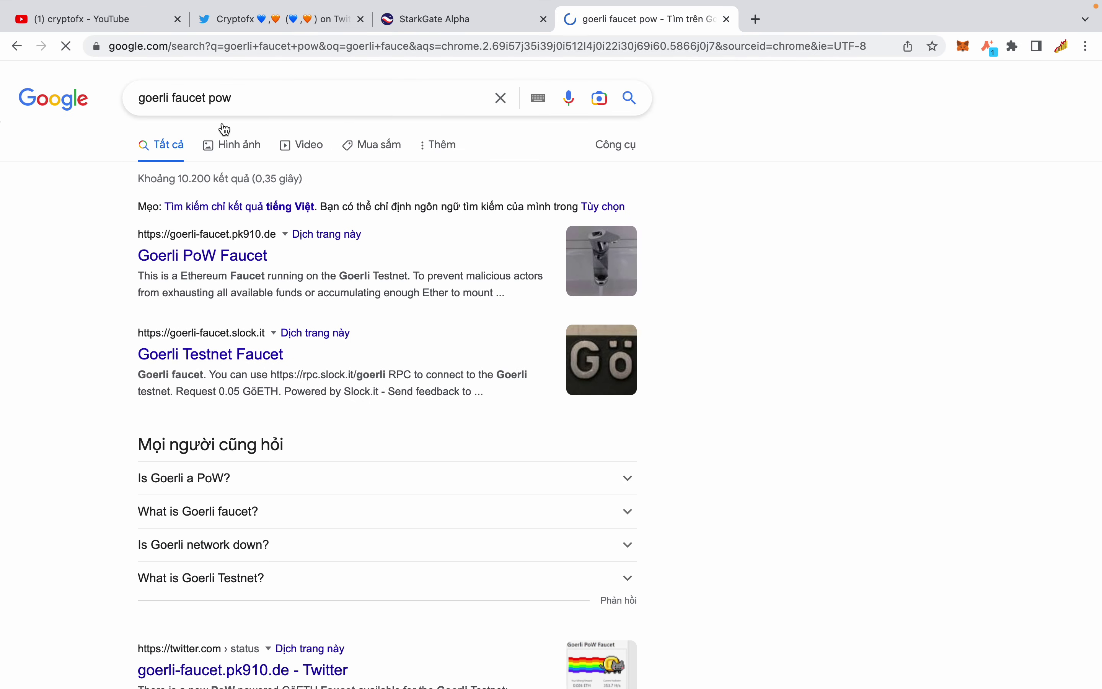
# Shorten the Google search to "goerli faucet" and open the Goerli Faucet result at goerlifaucet.com.
pyautogui.click(247, 98)
pyautogui.press('BackSpace')
pyautogui.press('BackSpace')
pyautogui.press('BackSpace')
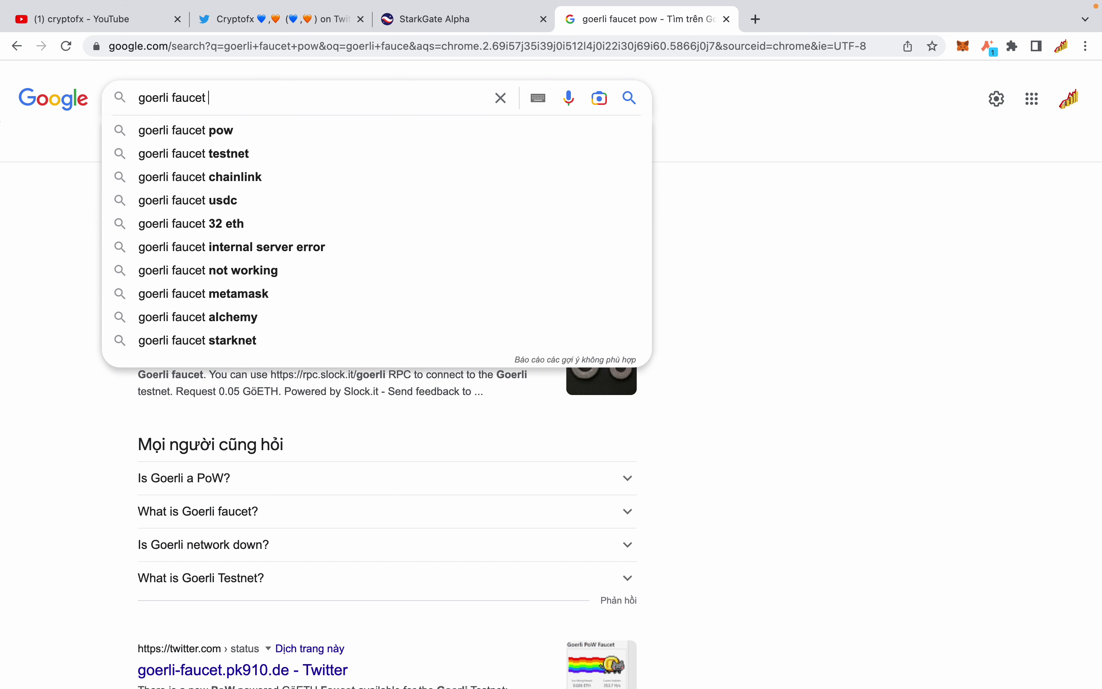
pyautogui.press('Return')
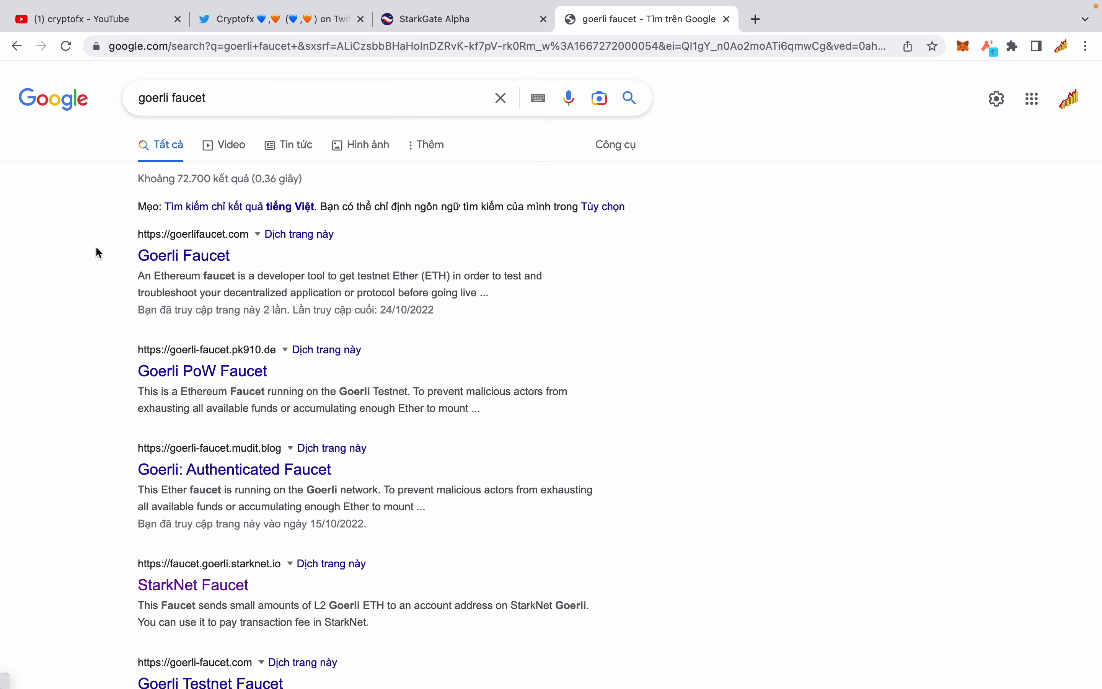
pyautogui.click(192, 263)
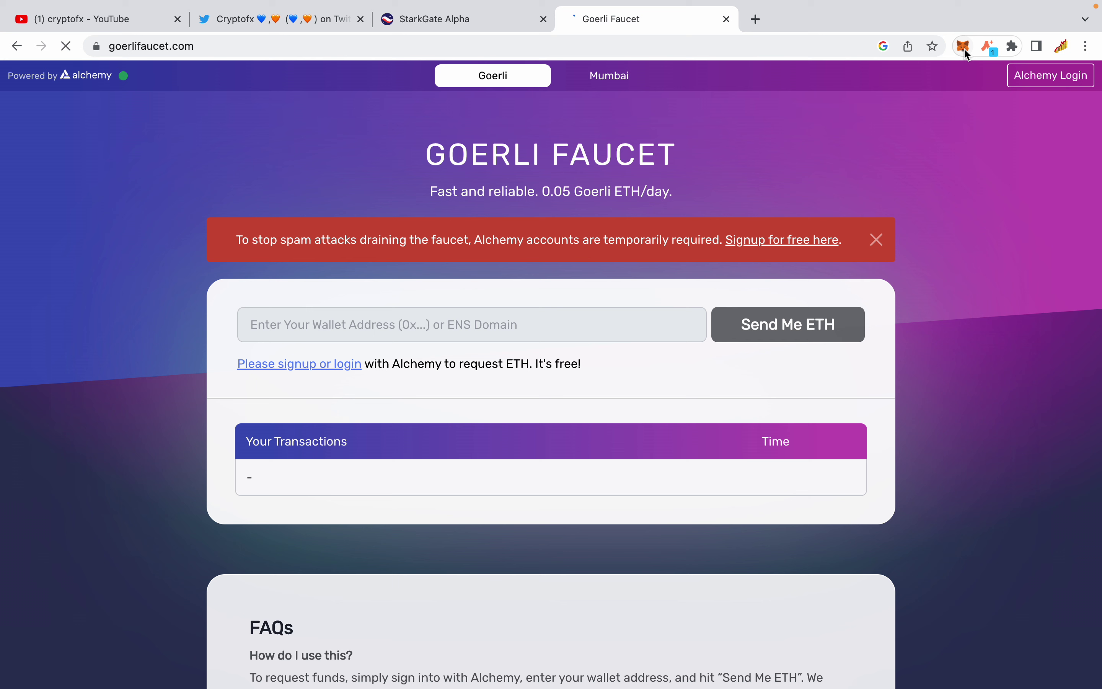
# Copy the MetaMask Account 1 address, try to paste it into the Goerli faucet's wallet address field, and close the faucet.
pyautogui.click(965, 48)
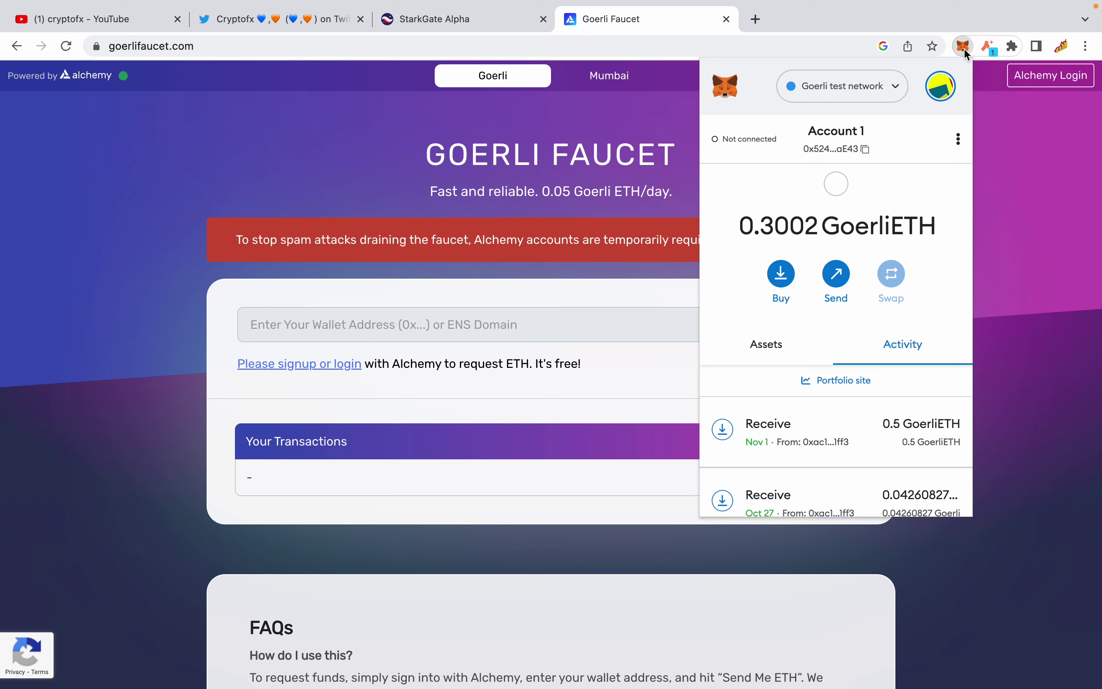
pyautogui.click(852, 133)
pyautogui.click(572, 318)
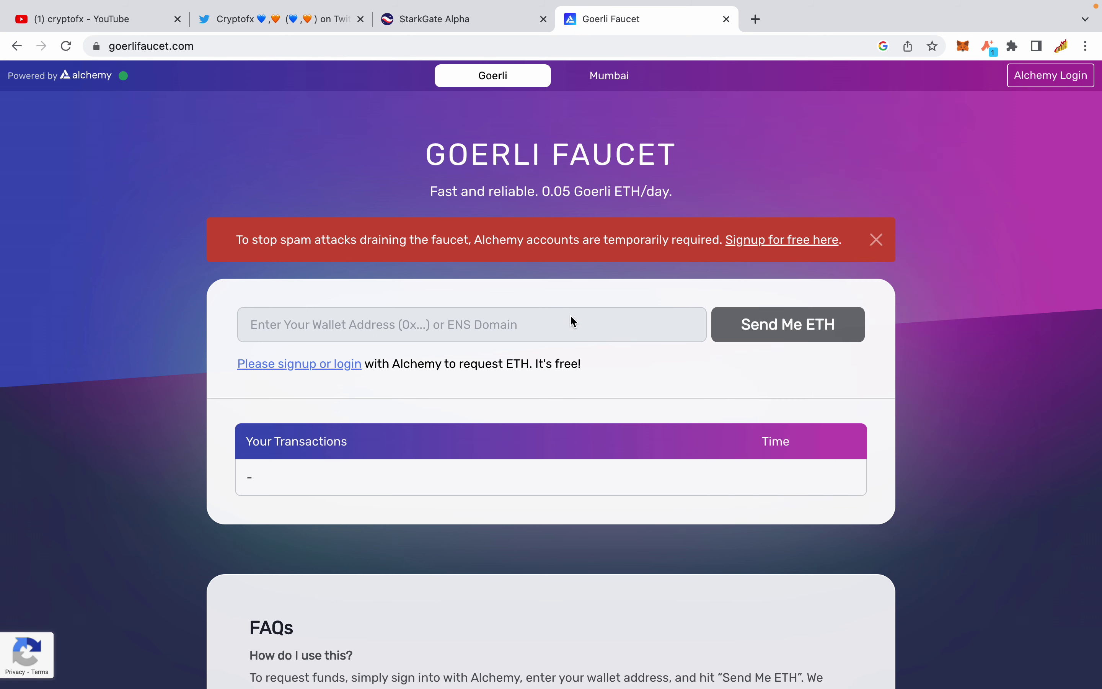
pyautogui.rightClick(550, 327)
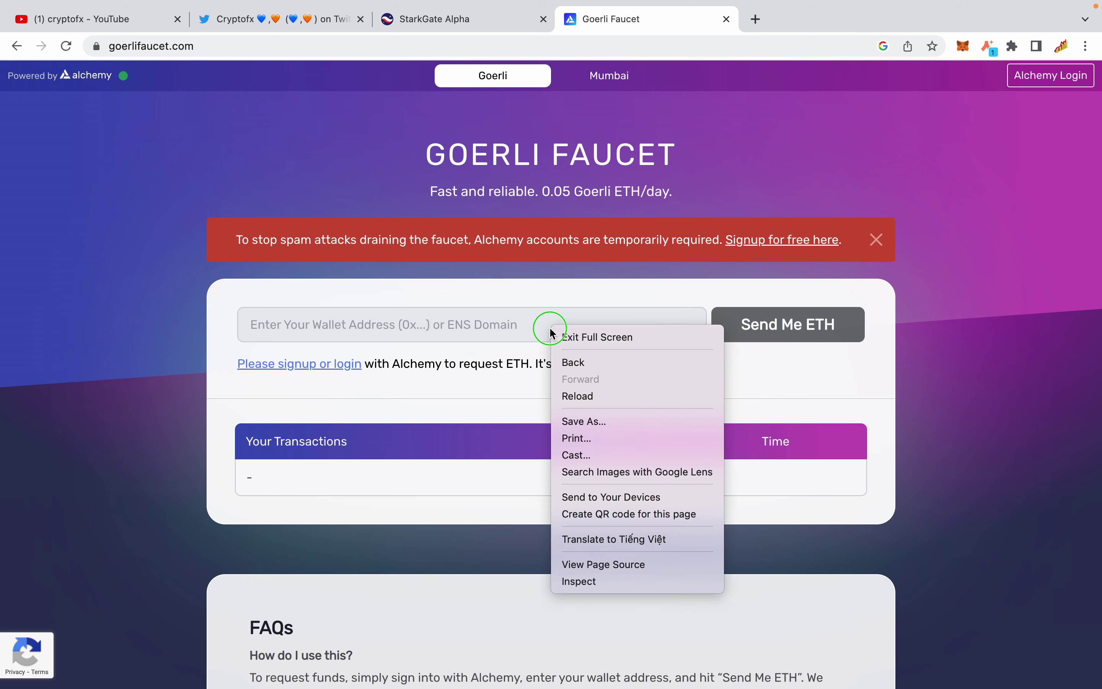
pyautogui.click(414, 325)
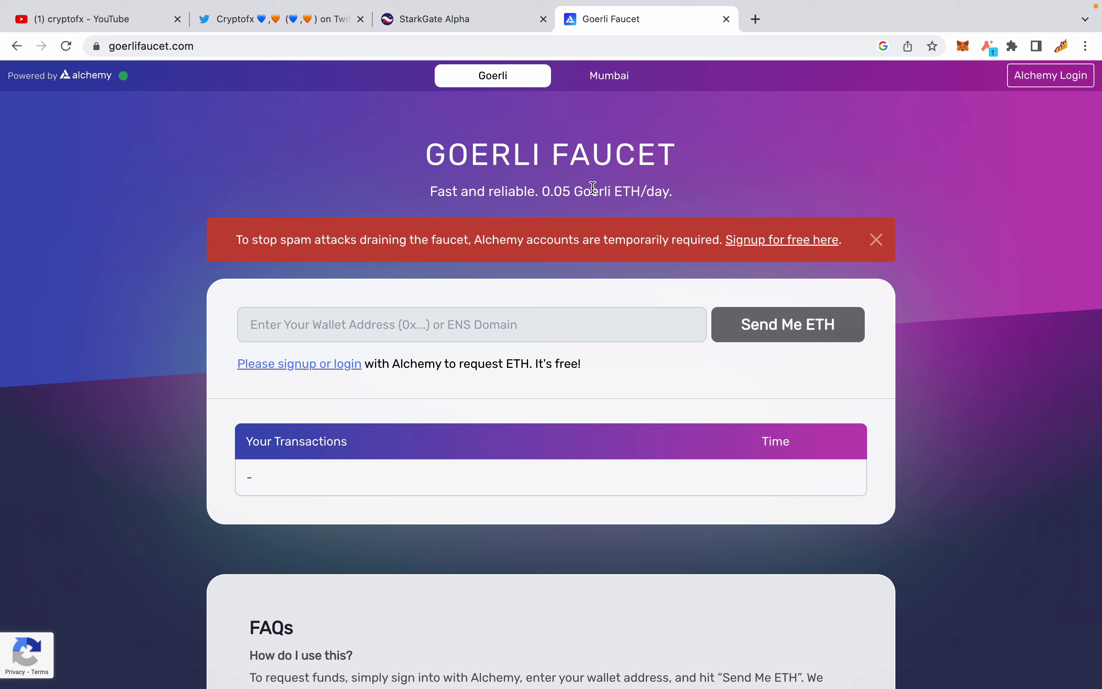
pyautogui.click(726, 19)
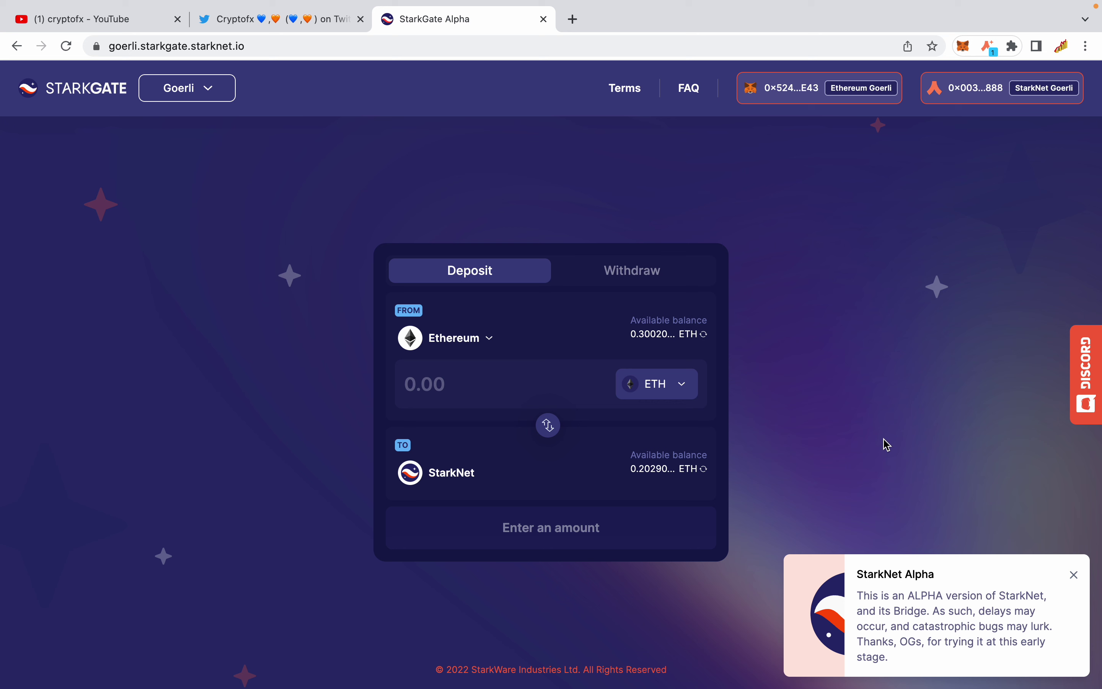
# Dismiss the StarkNet Alpha notice, deposit 0.1 ETH from Ethereum to StarkNet, confirm it in MetaMask, and close the transfer dialog.
pyautogui.click(1075, 578)
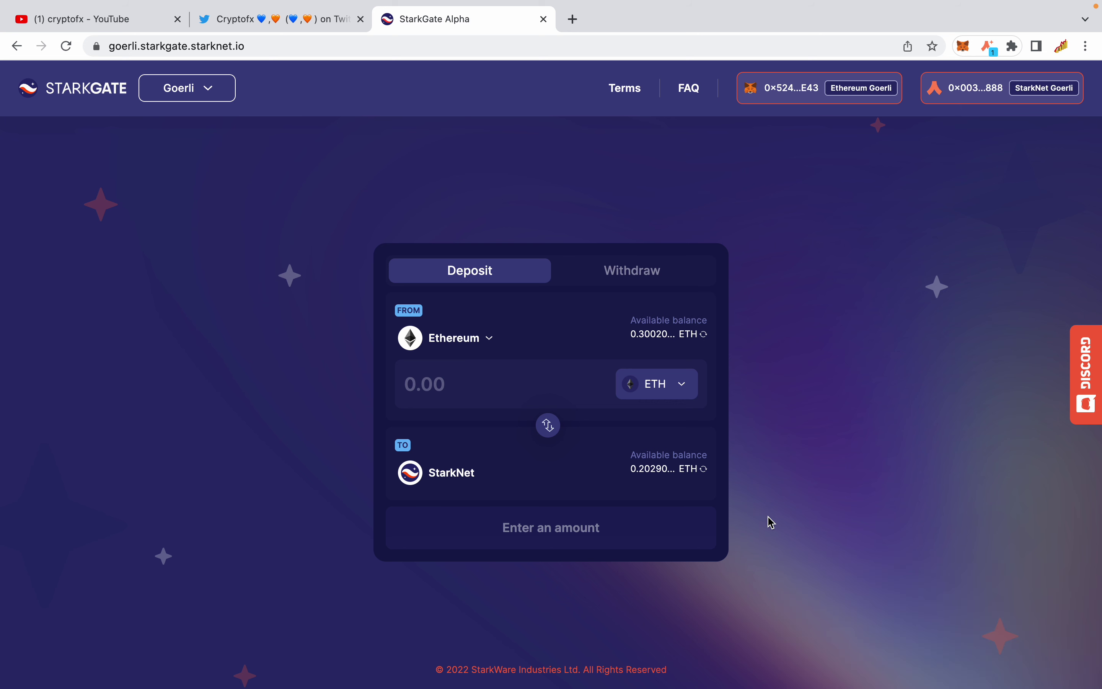
pyautogui.click(488, 390)
pyautogui.write('0.1')
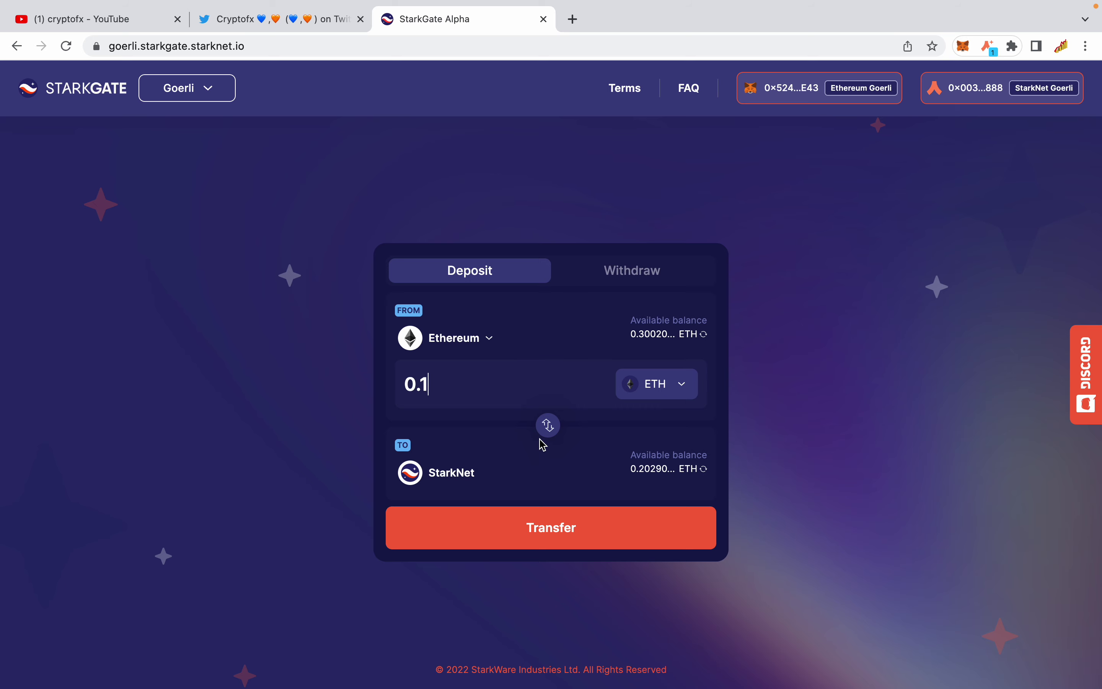
pyautogui.click(504, 529)
pyautogui.click(527, 530)
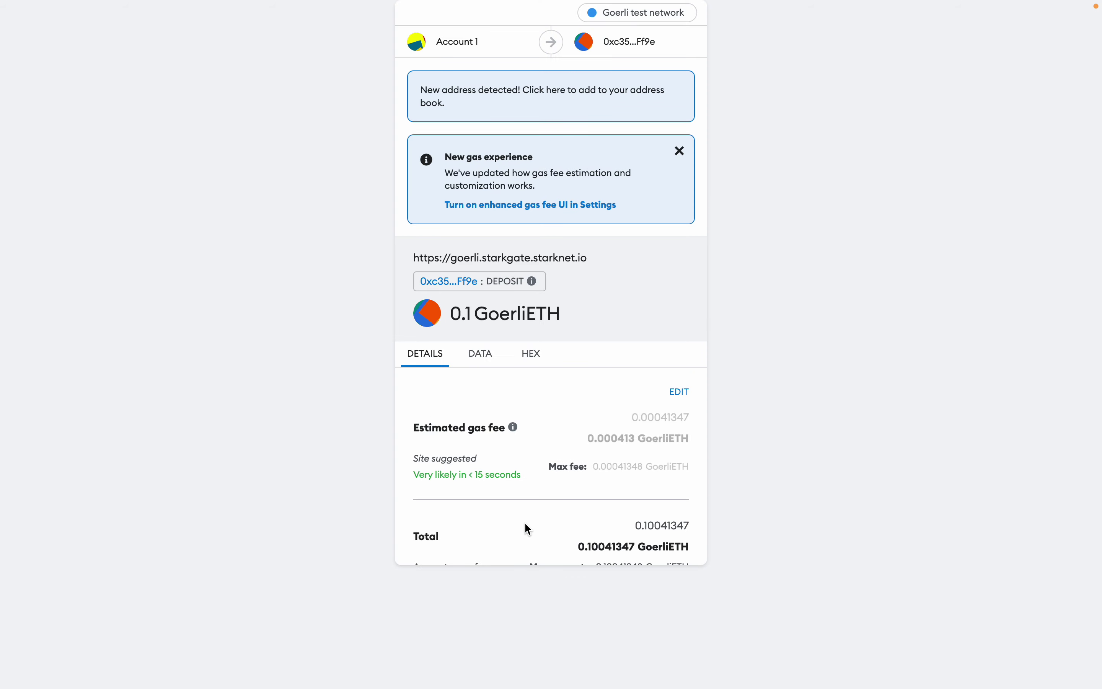
pyautogui.scroll(-4, 524, 522)
pyautogui.click(621, 536)
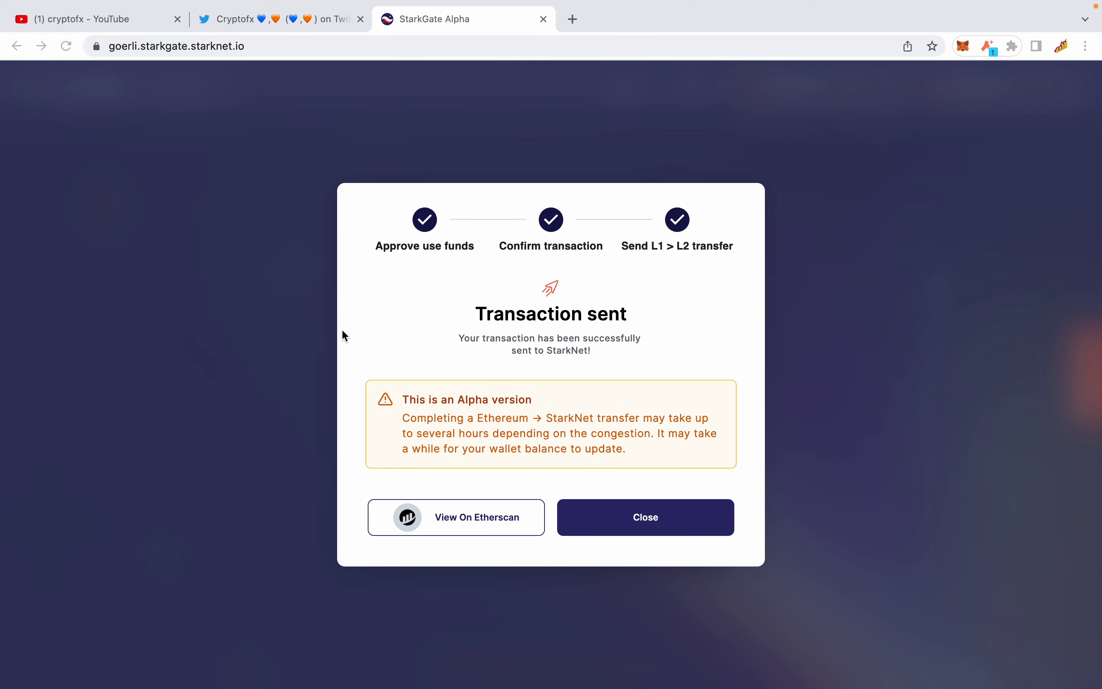
pyautogui.click(669, 517)
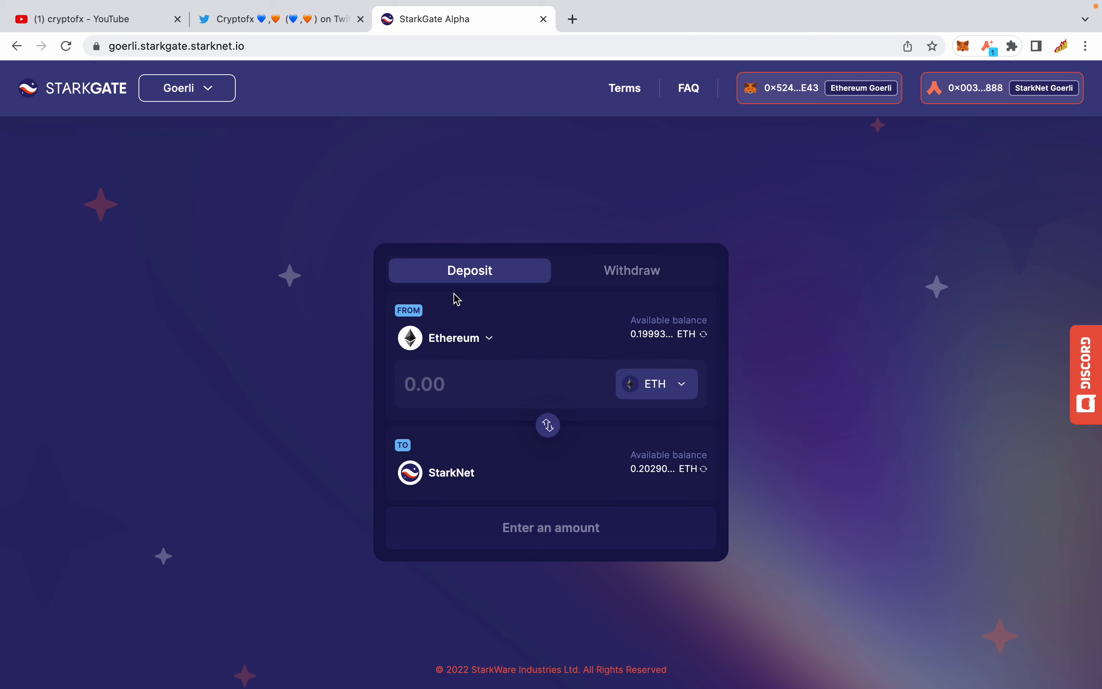
# Compare StarkGate's withdrawal form with its deposit form.
pyautogui.click(613, 276)
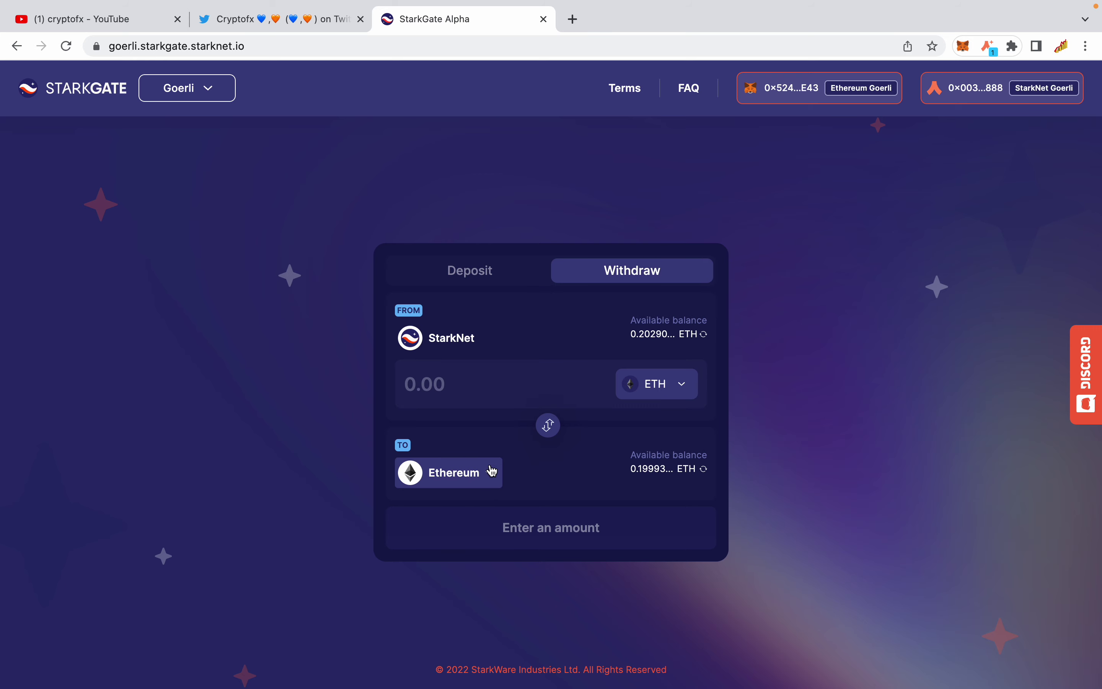
pyautogui.click(484, 279)
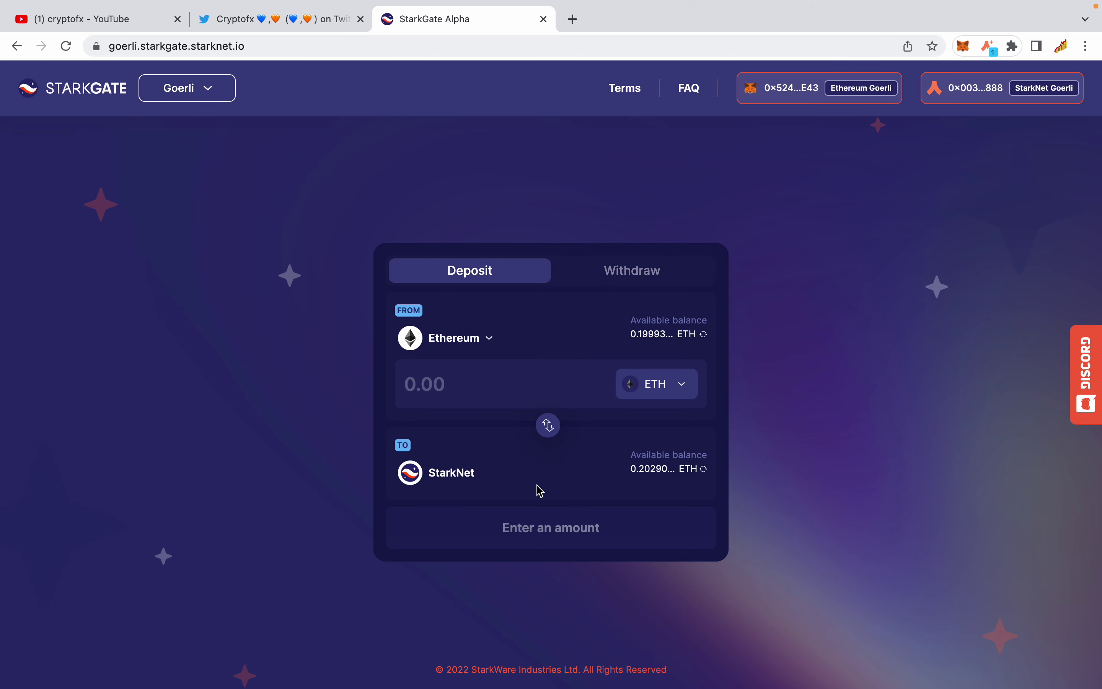
pyautogui.click(606, 274)
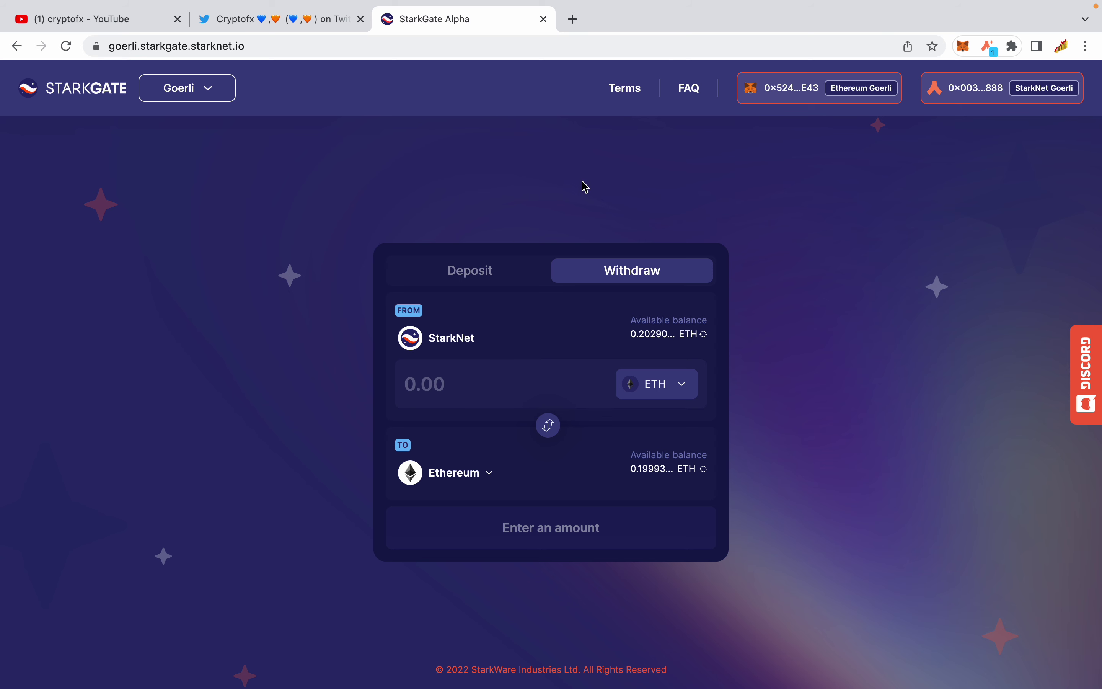
# Close StarkGate and open the myswap.xyz link from the Twitter thread's list of testnet DEXs.
pyautogui.click(543, 19)
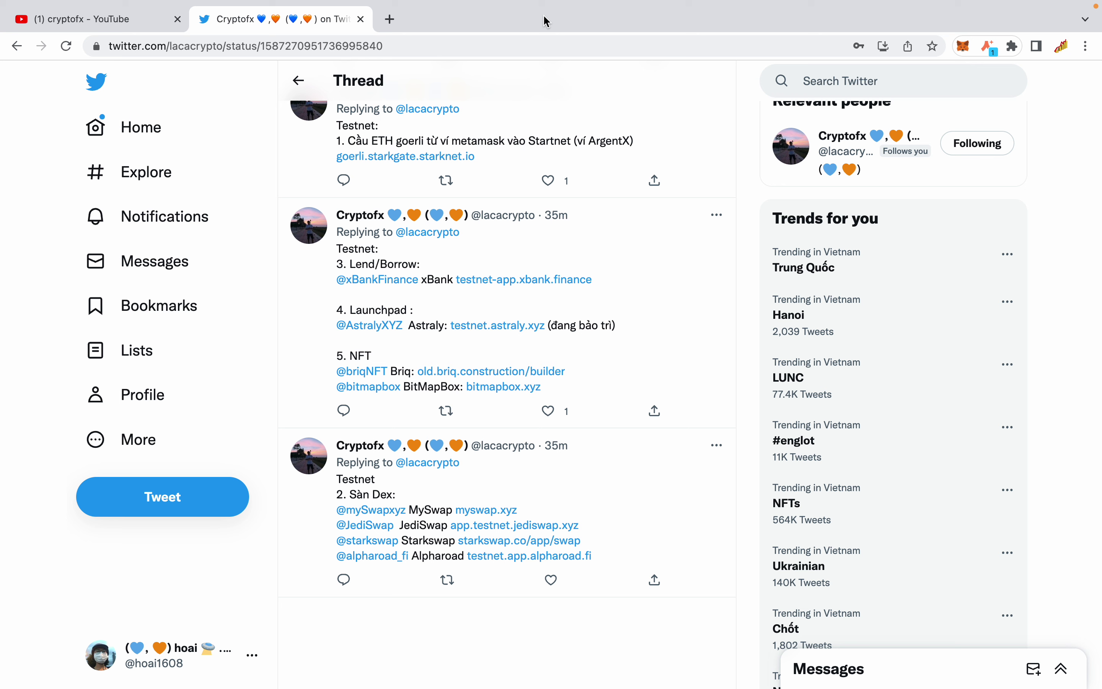
pyautogui.scroll(6, 440, 206)
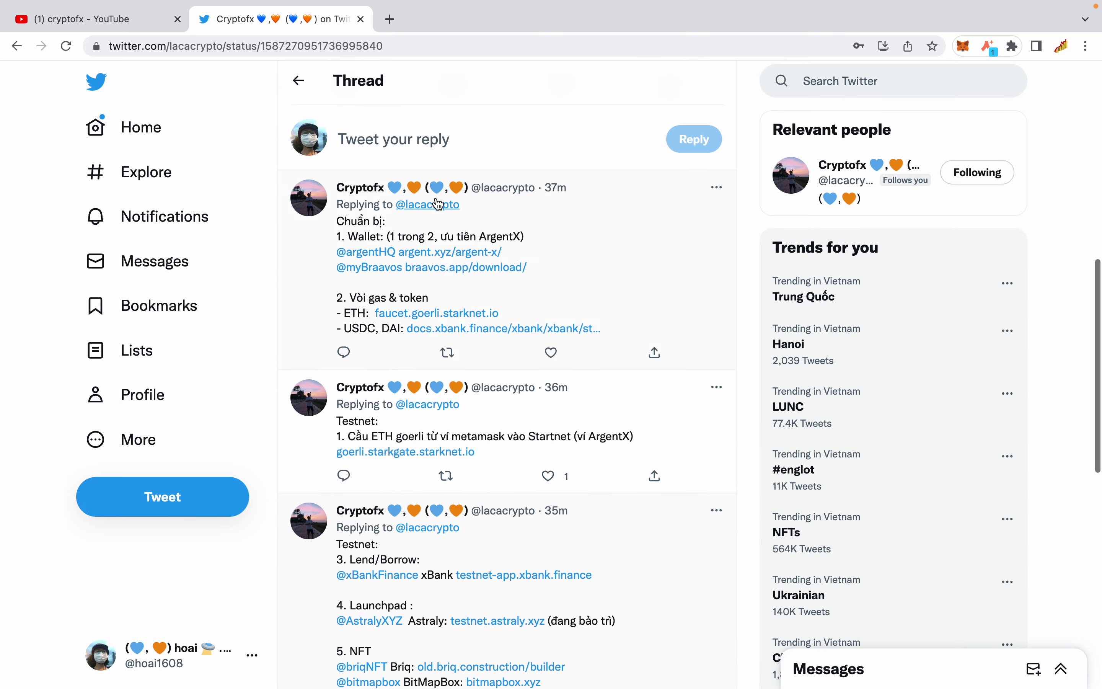
pyautogui.scroll(-5, 439, 205)
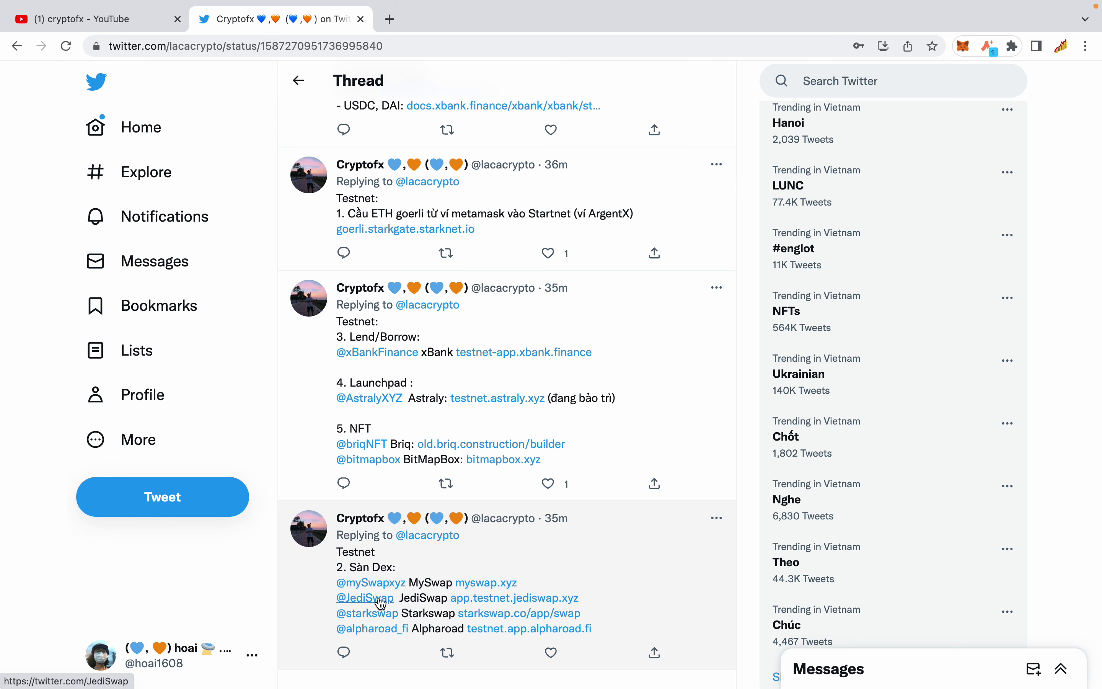
pyautogui.click(483, 583)
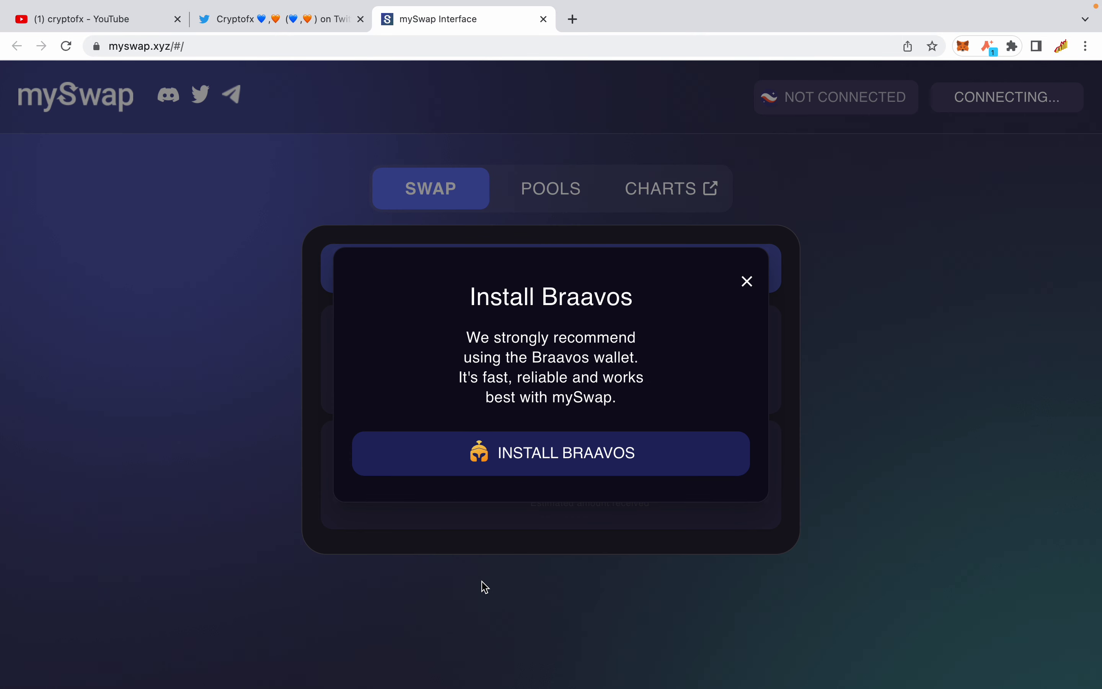
# Dismiss the Braavos installation prompt and connect Argent X Account 1 to mySwap.
pyautogui.click(748, 282)
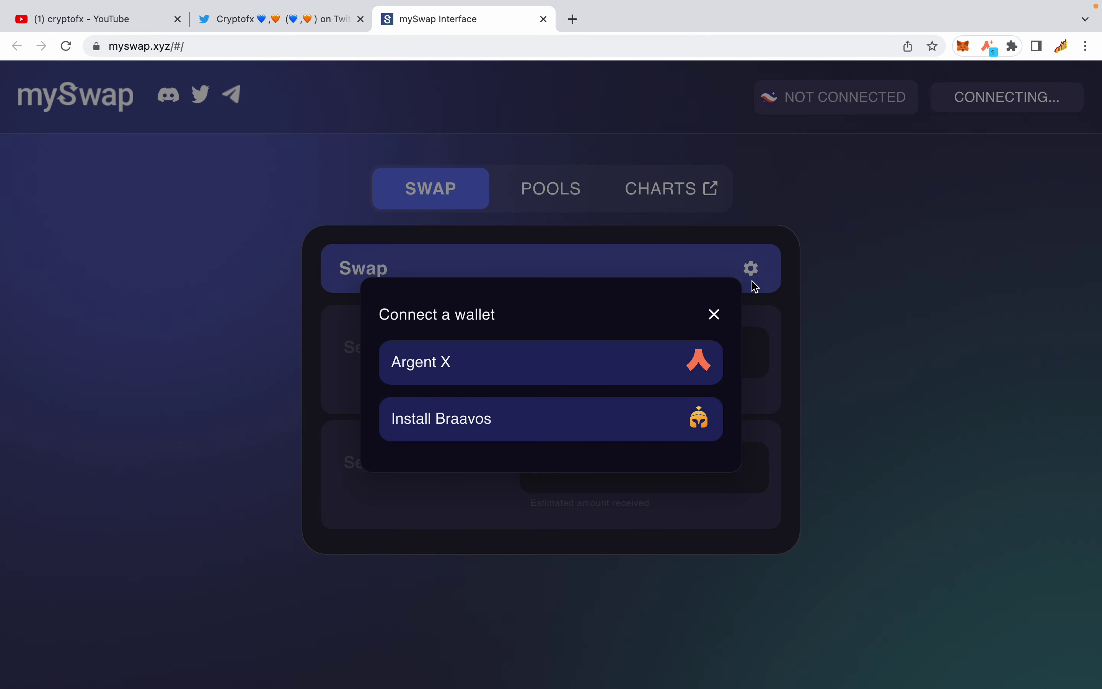
pyautogui.click(643, 364)
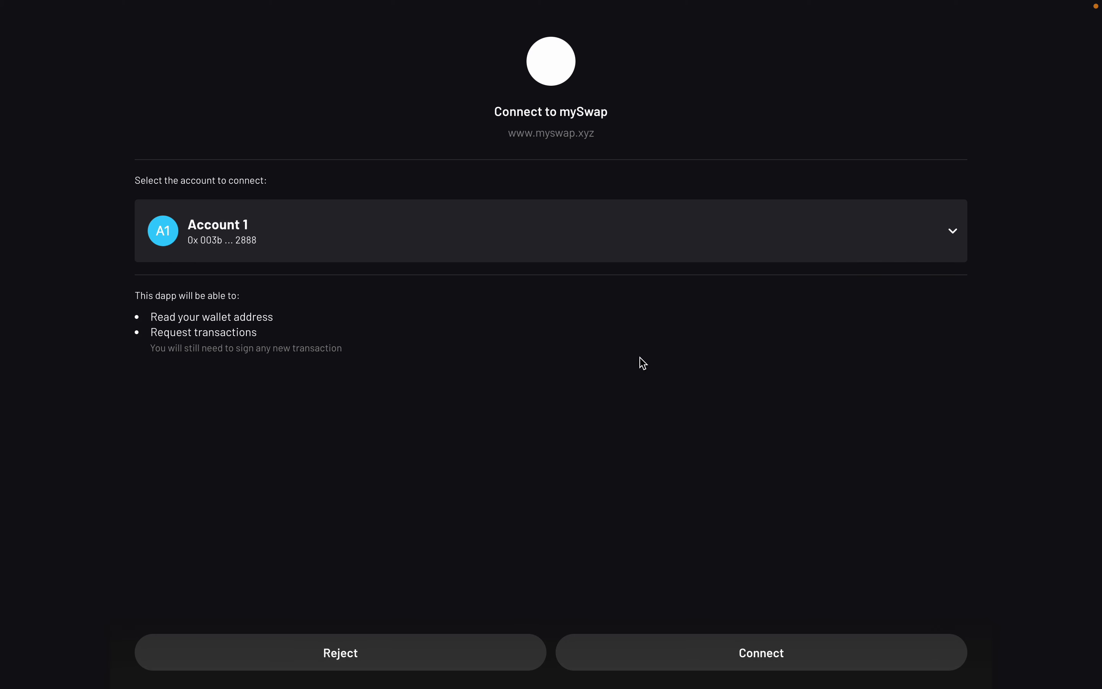
pyautogui.click(706, 658)
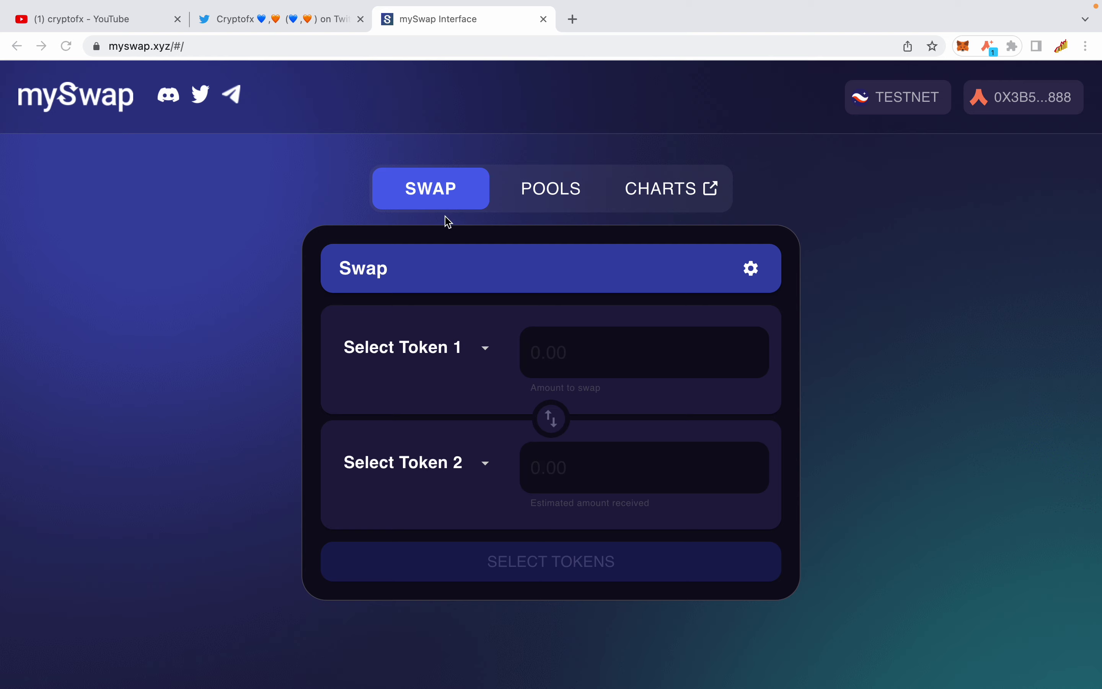
# Set up a mySwap swap of 0.05 ETH to USDC.
pyautogui.click(292, 20)
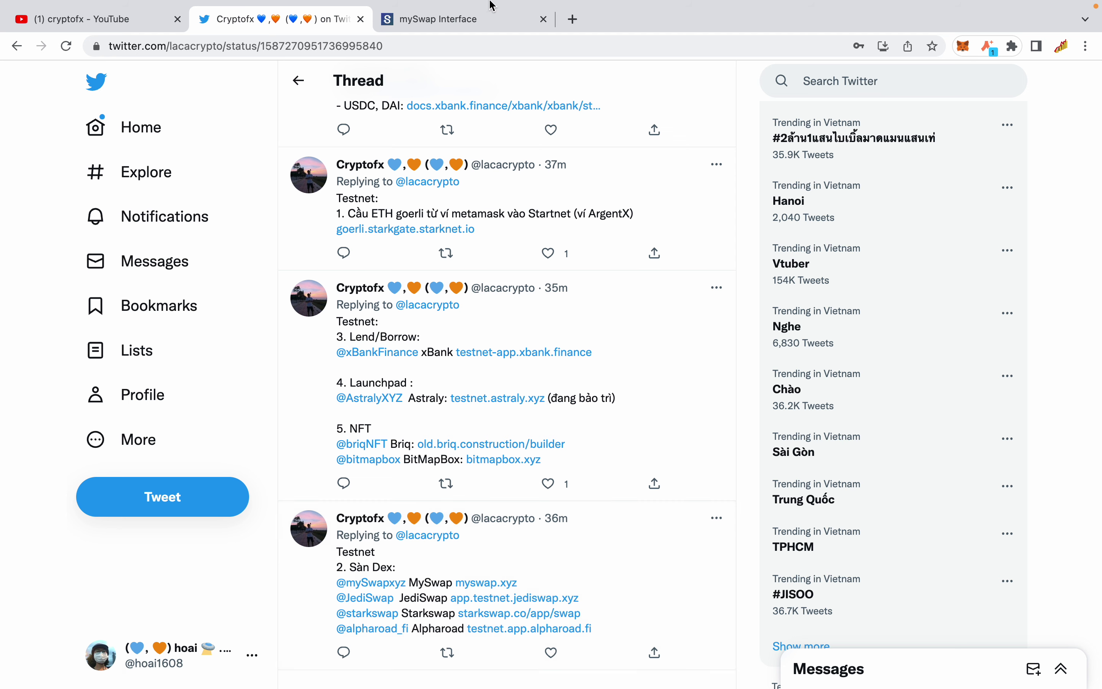
pyautogui.click(445, 63)
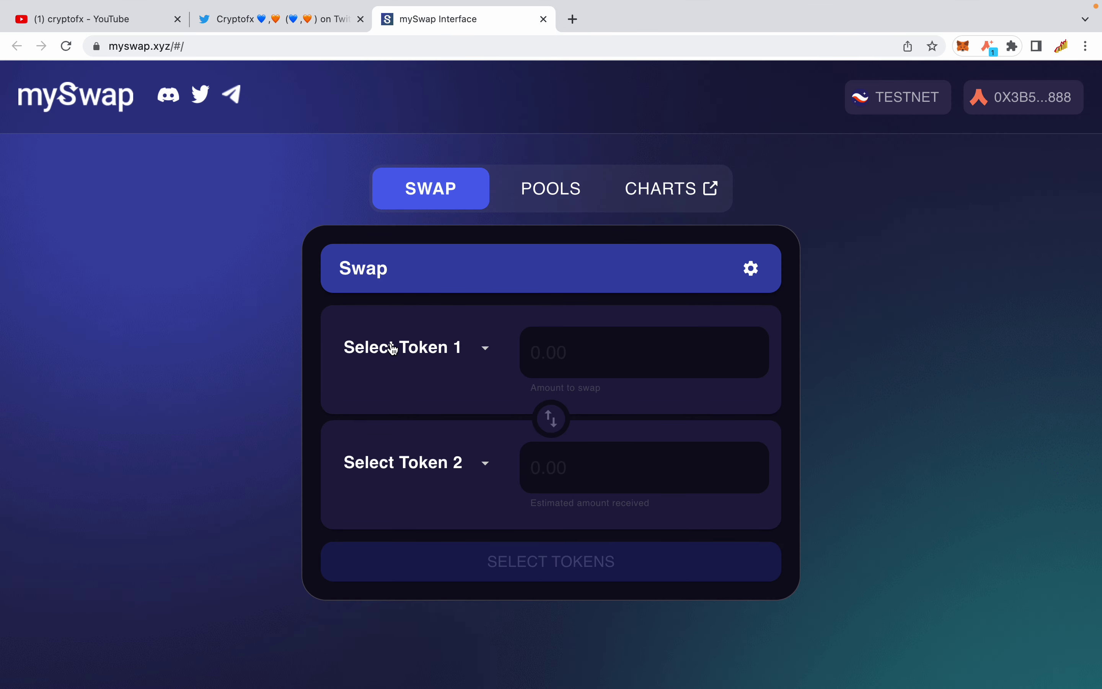
pyautogui.click(460, 358)
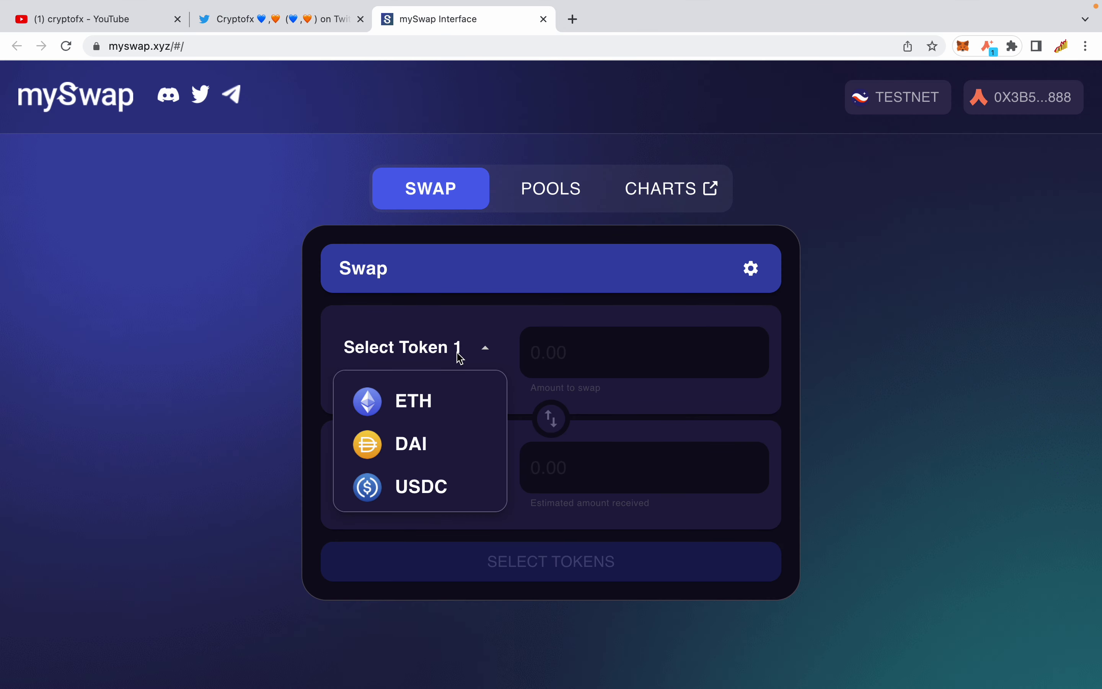
pyautogui.click(452, 402)
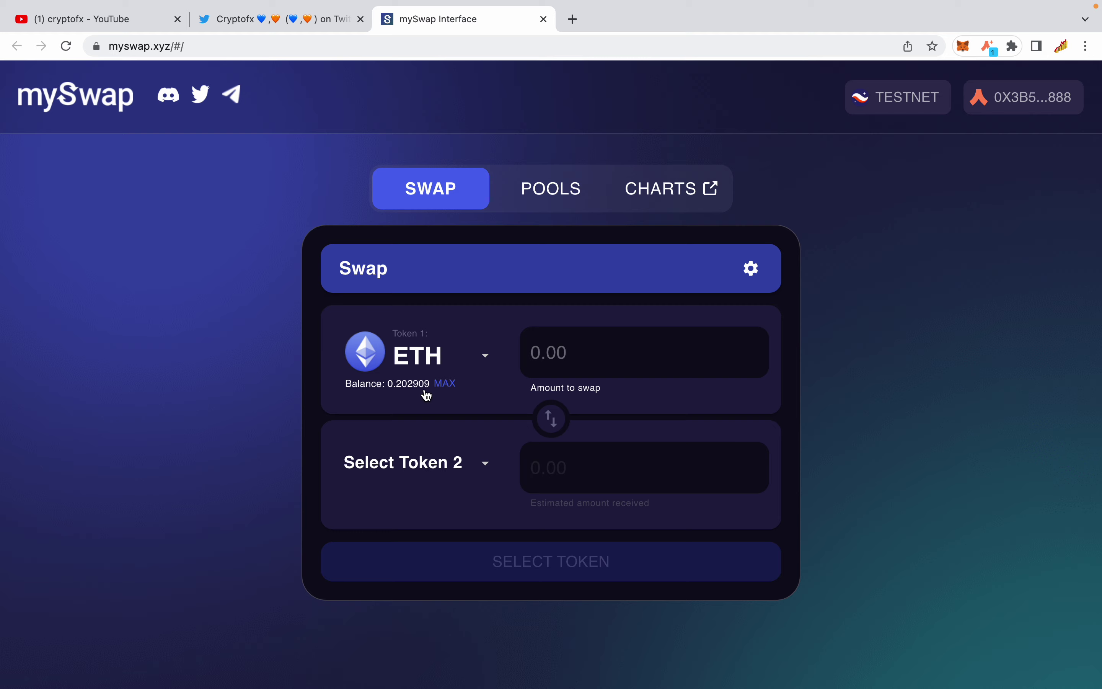
pyautogui.click(443, 463)
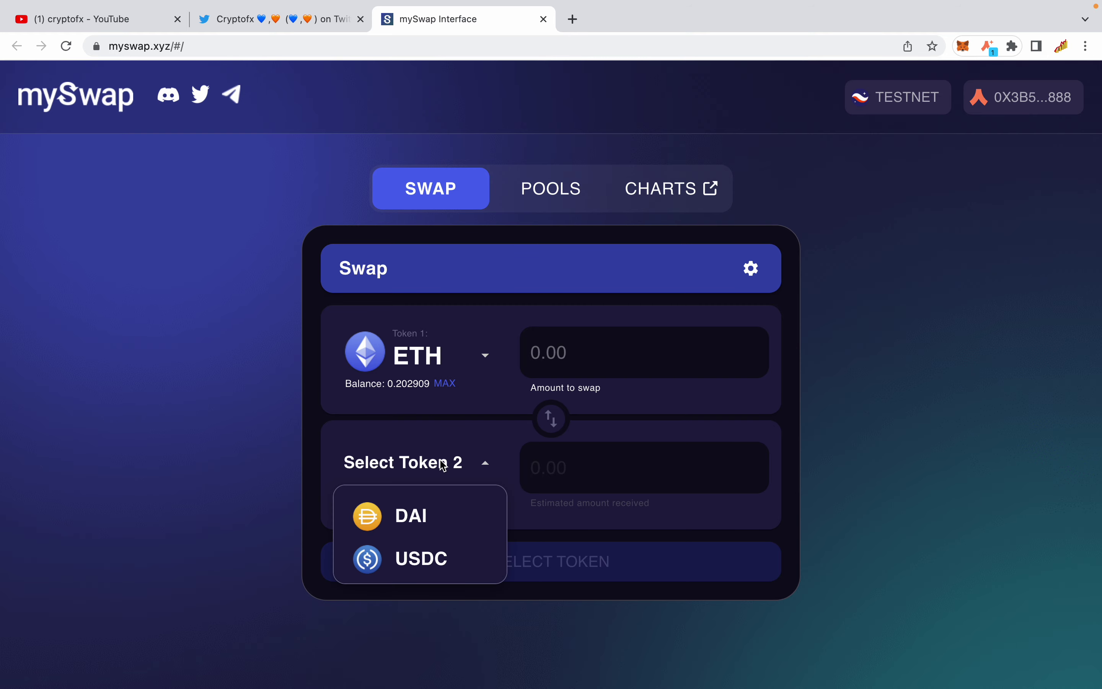
pyautogui.click(414, 558)
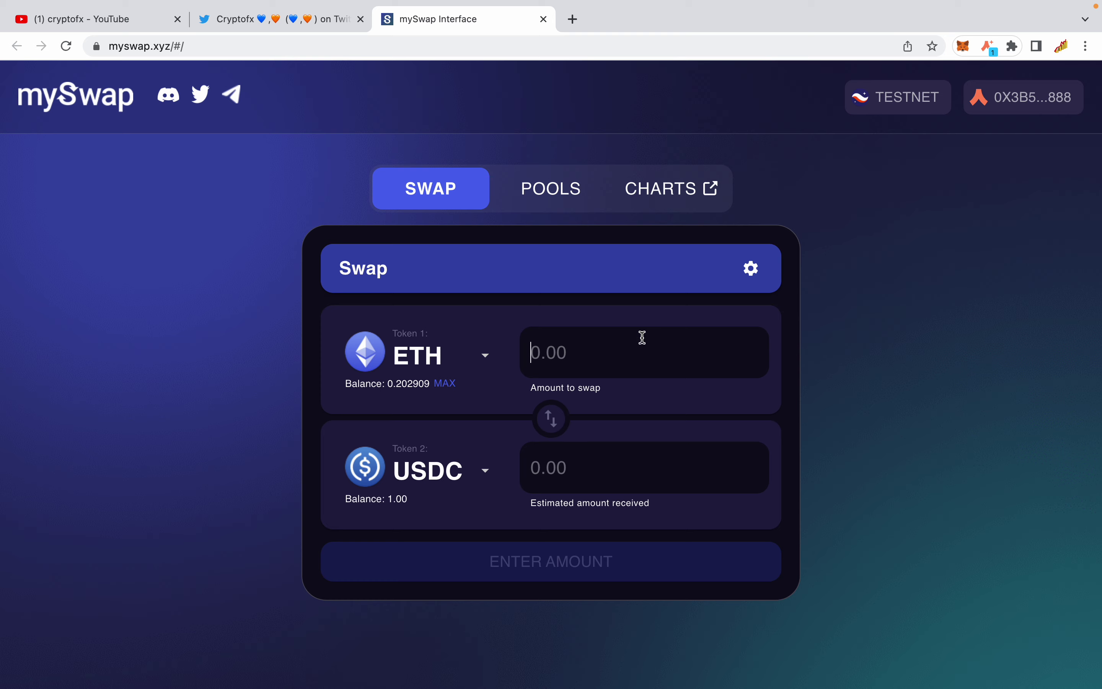
pyautogui.write('0.0')
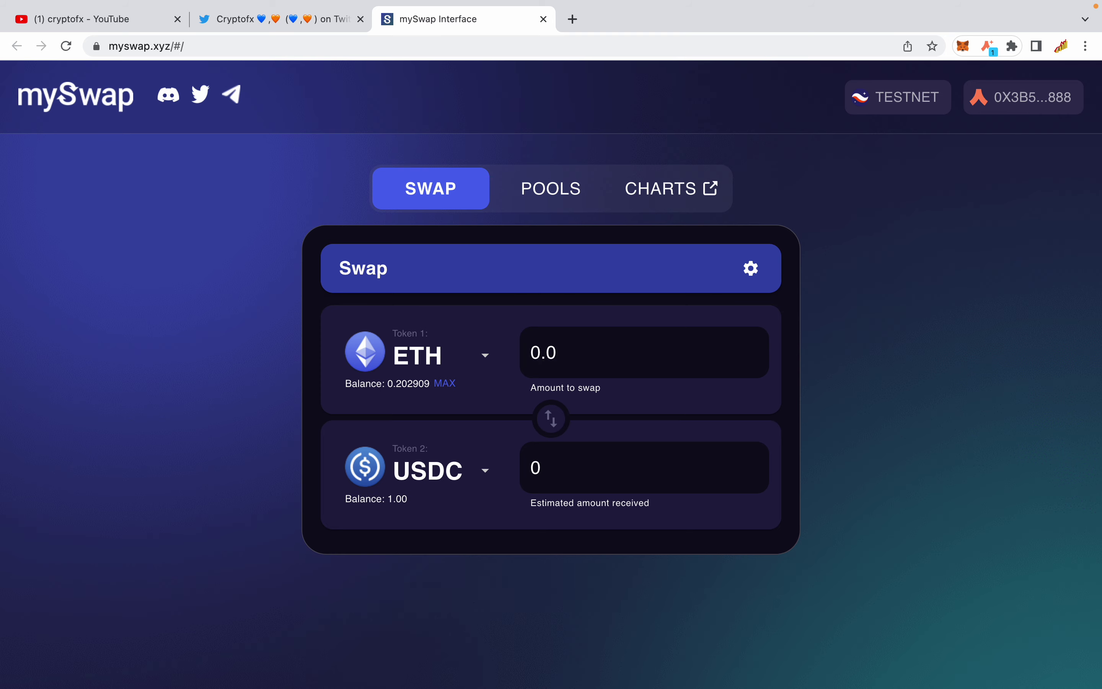
pyautogui.write('5')
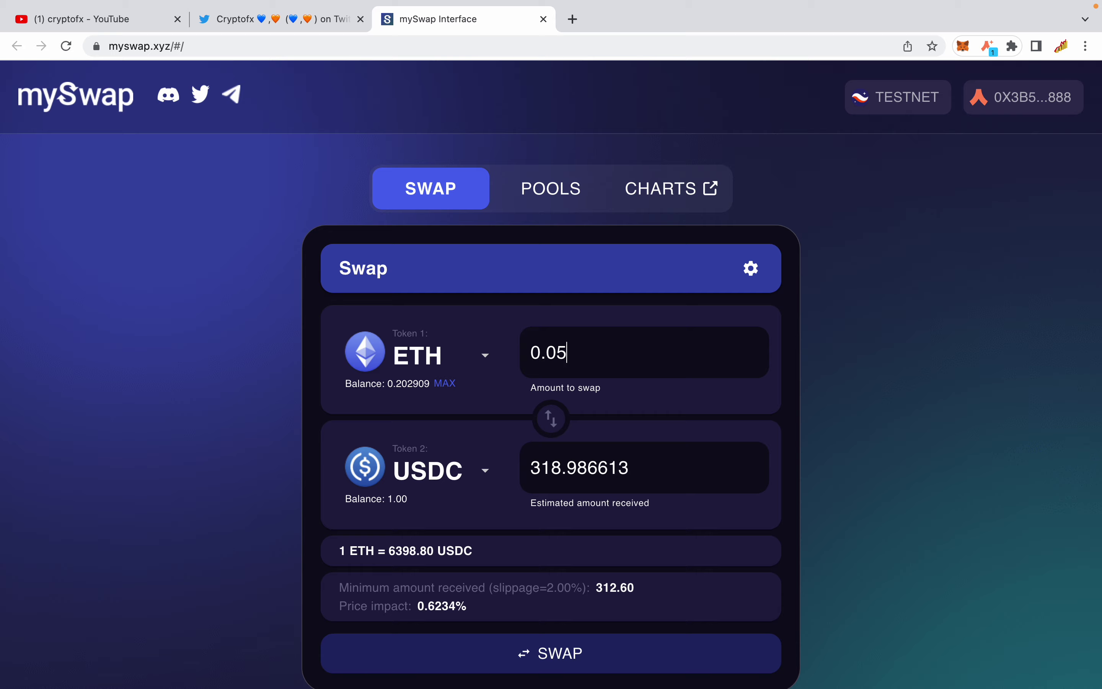
# Submit the ETH to USDC swap, check its network fee, approve it in Argent X, and check its progress on mySwap.
pyautogui.click(563, 666)
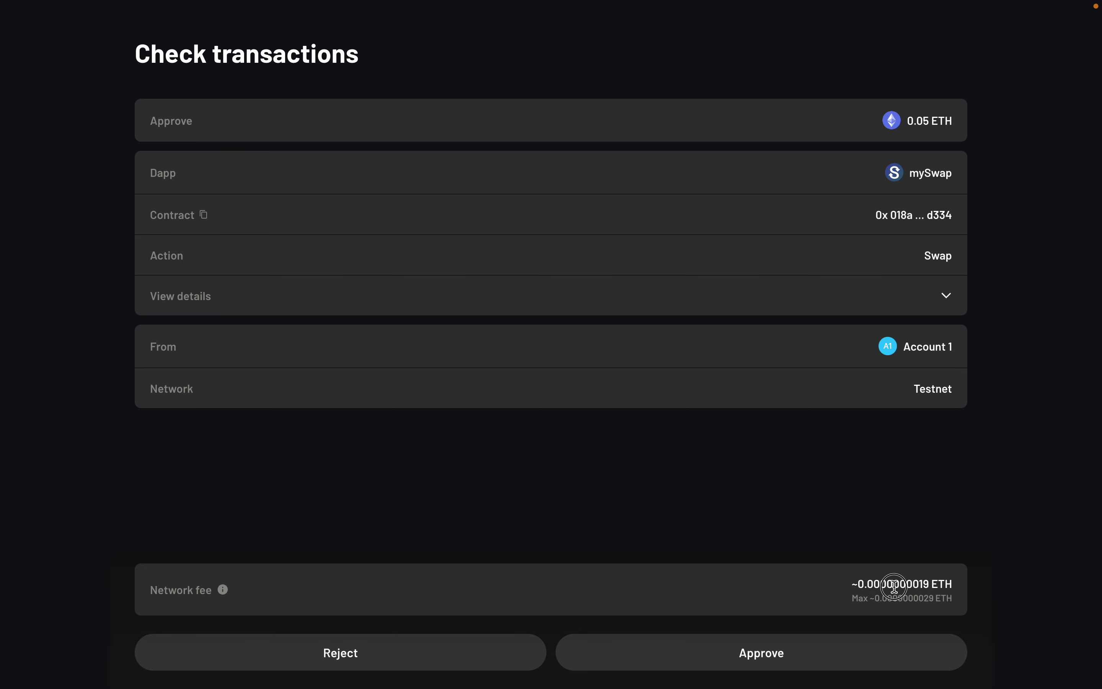
pyautogui.moveTo(846, 588); pyautogui.dragTo(945, 593)
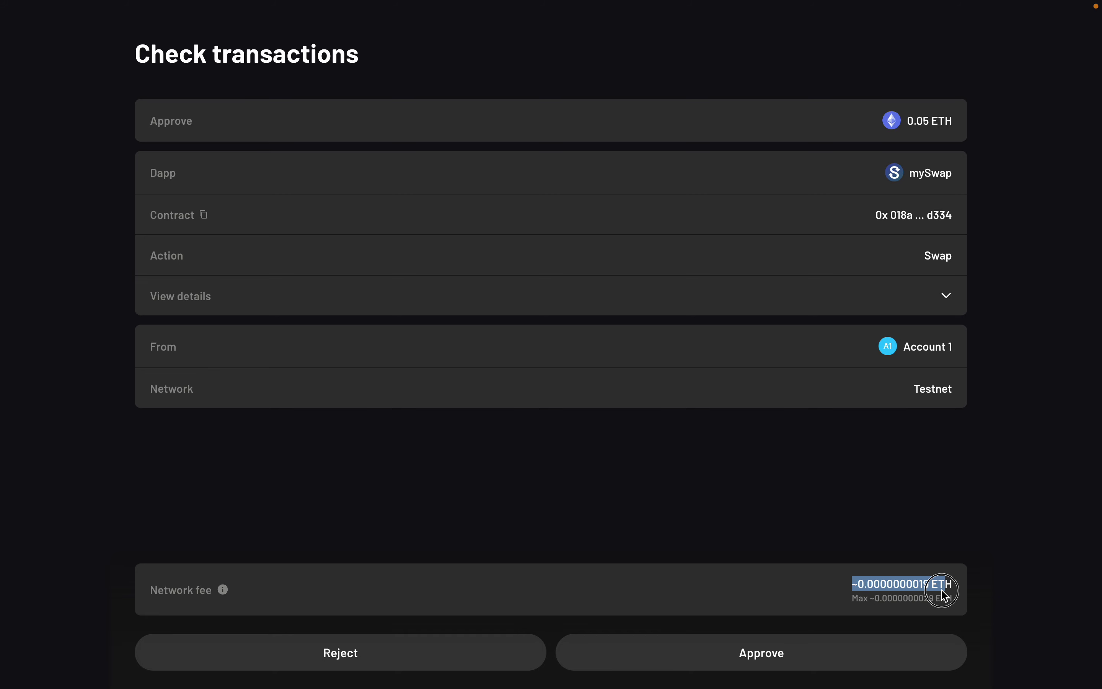
pyautogui.click(843, 604)
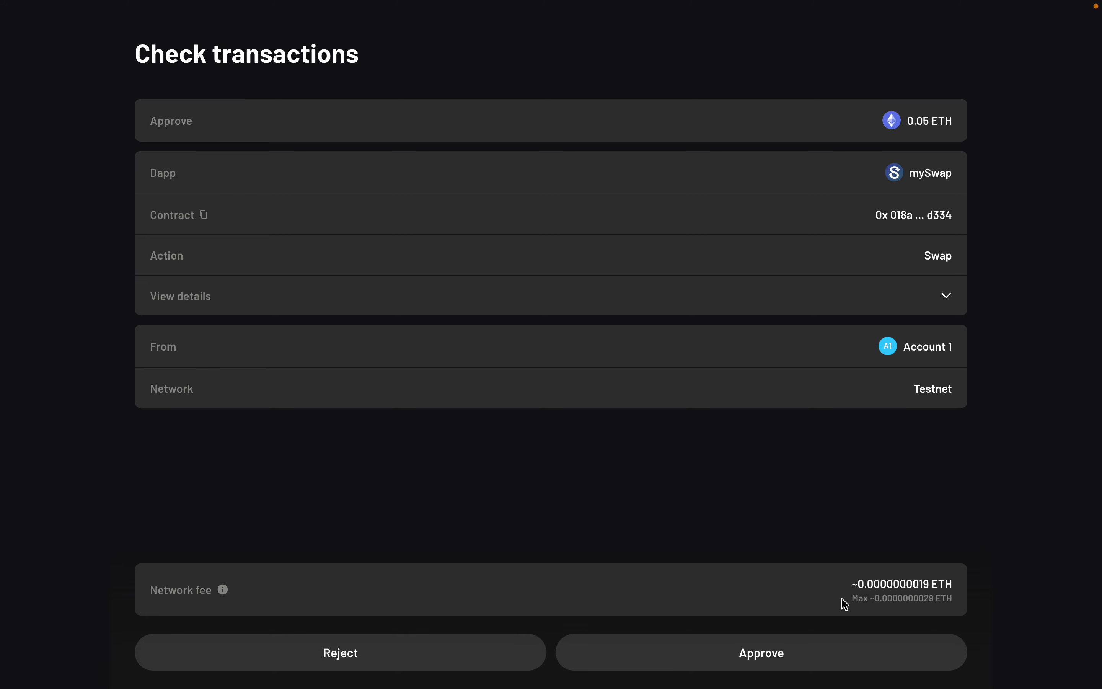
pyautogui.click(750, 664)
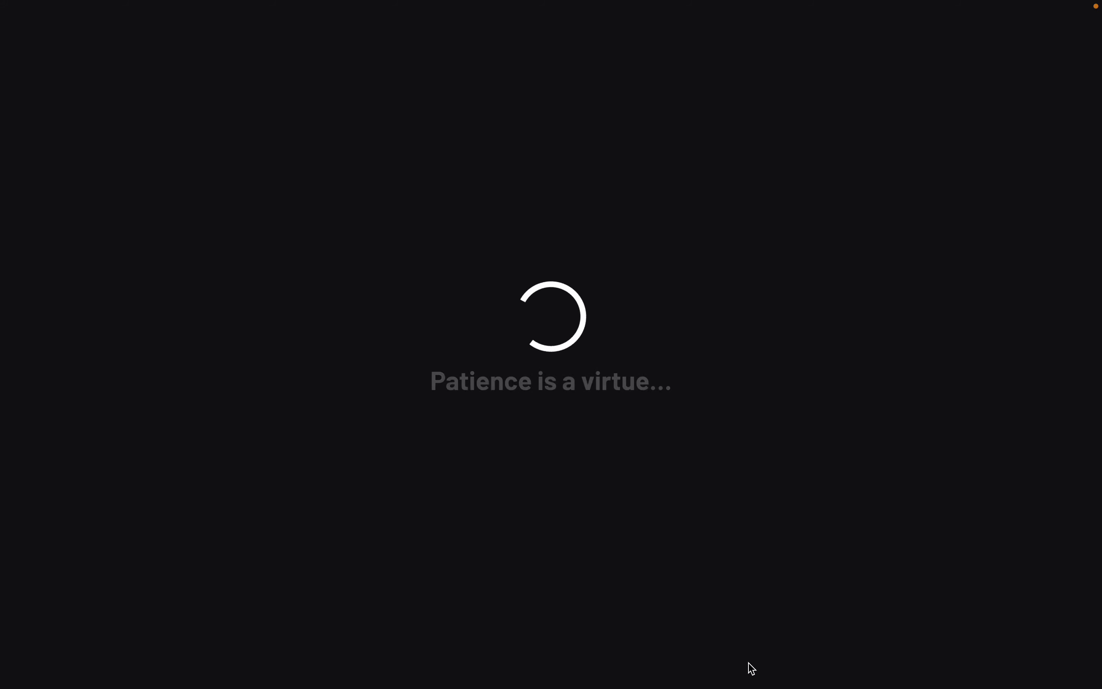
pyautogui.hotkey('ctrl', 'Left')
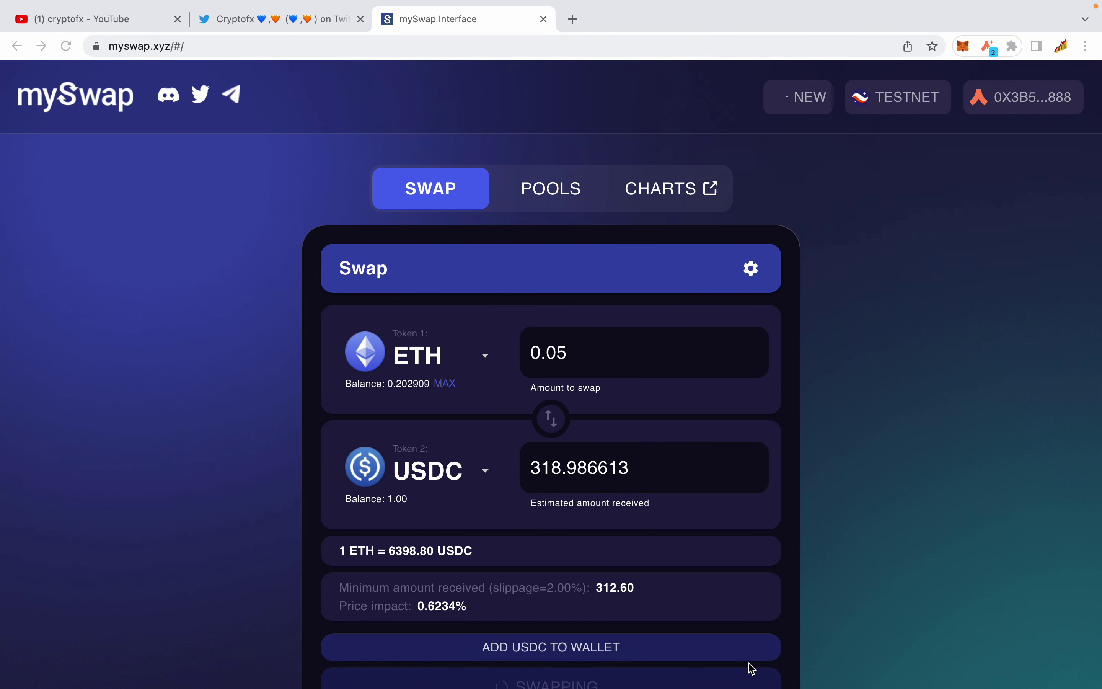
pyautogui.scroll(-3, 752, 668)
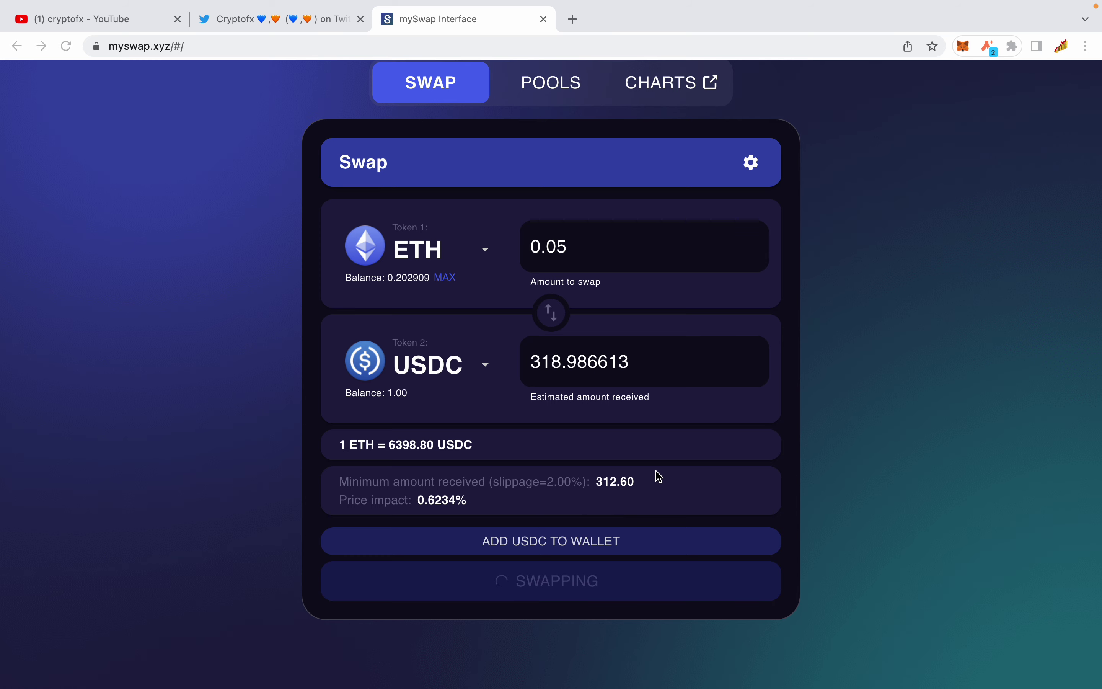
pyautogui.scroll(3, 658, 476)
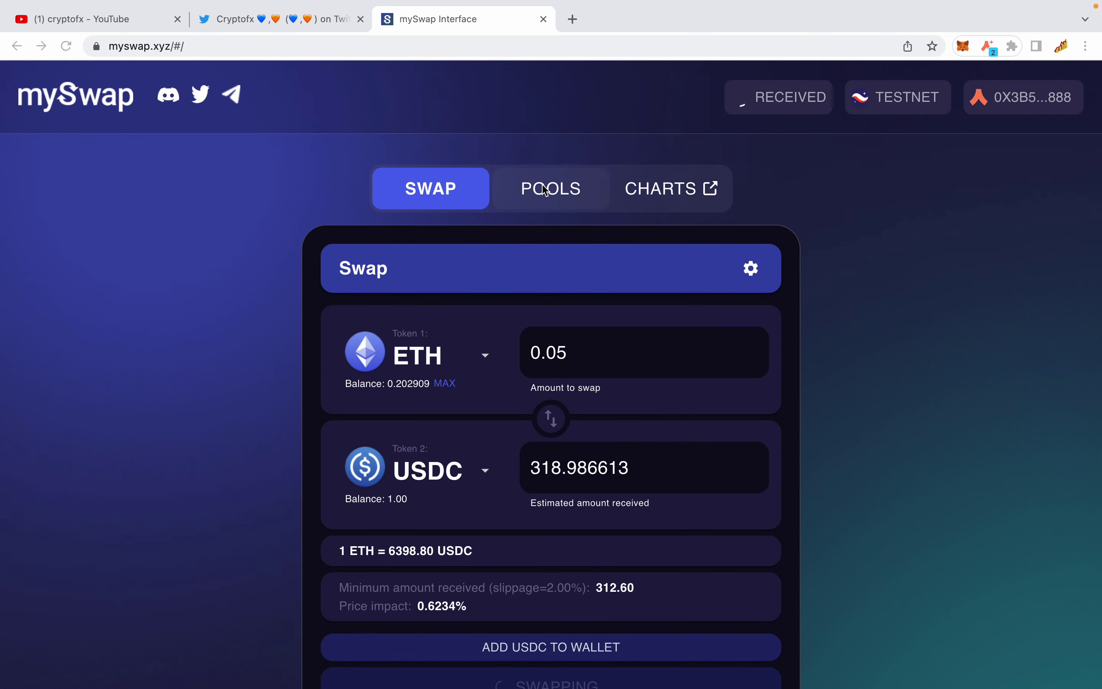
# Open the app.testnet.jediswap.xyz link from the Twitter thread and choose ETH as the token to swap from.
pyautogui.click(275, 22)
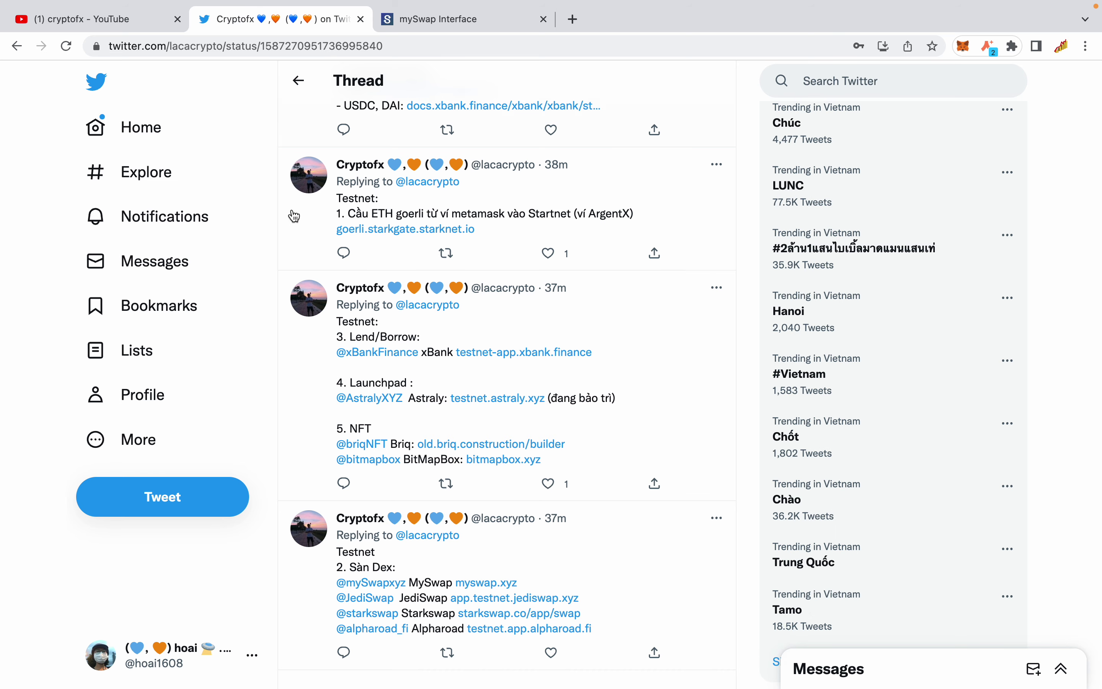
pyautogui.scroll(-2, 294, 337)
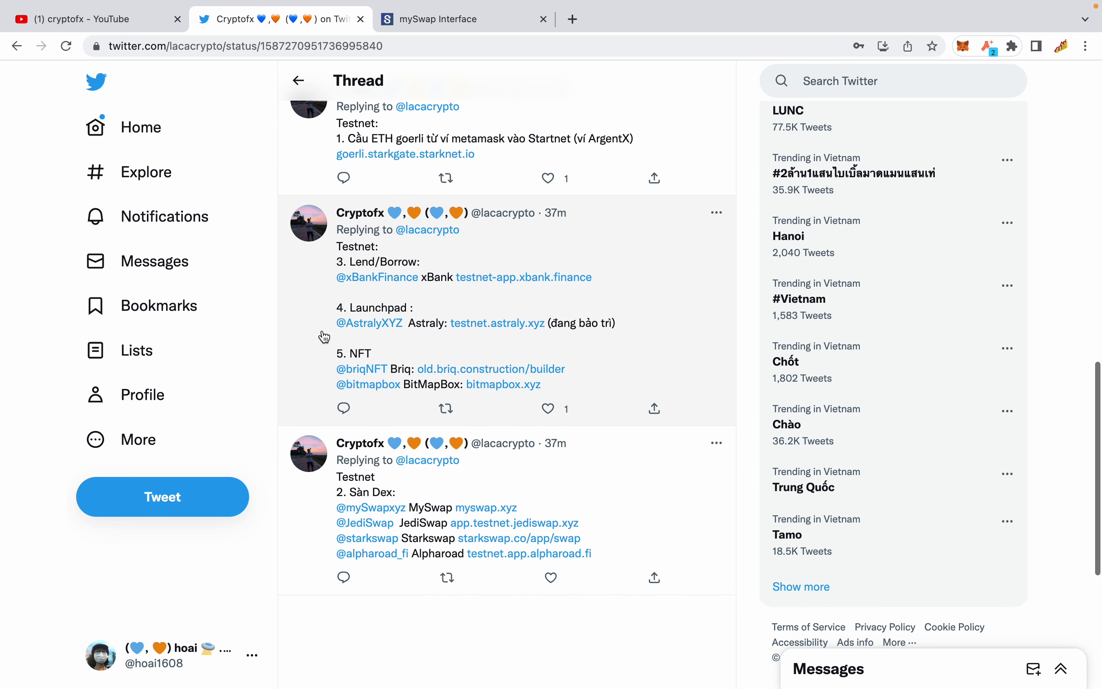
pyautogui.click(522, 524)
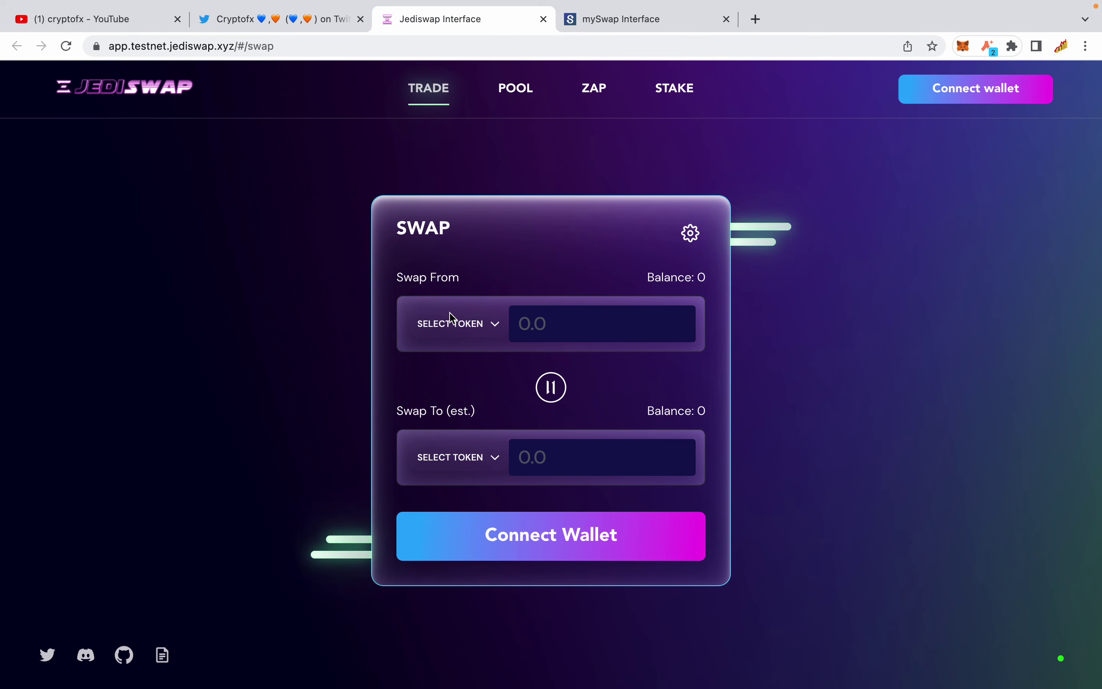
pyautogui.click(468, 324)
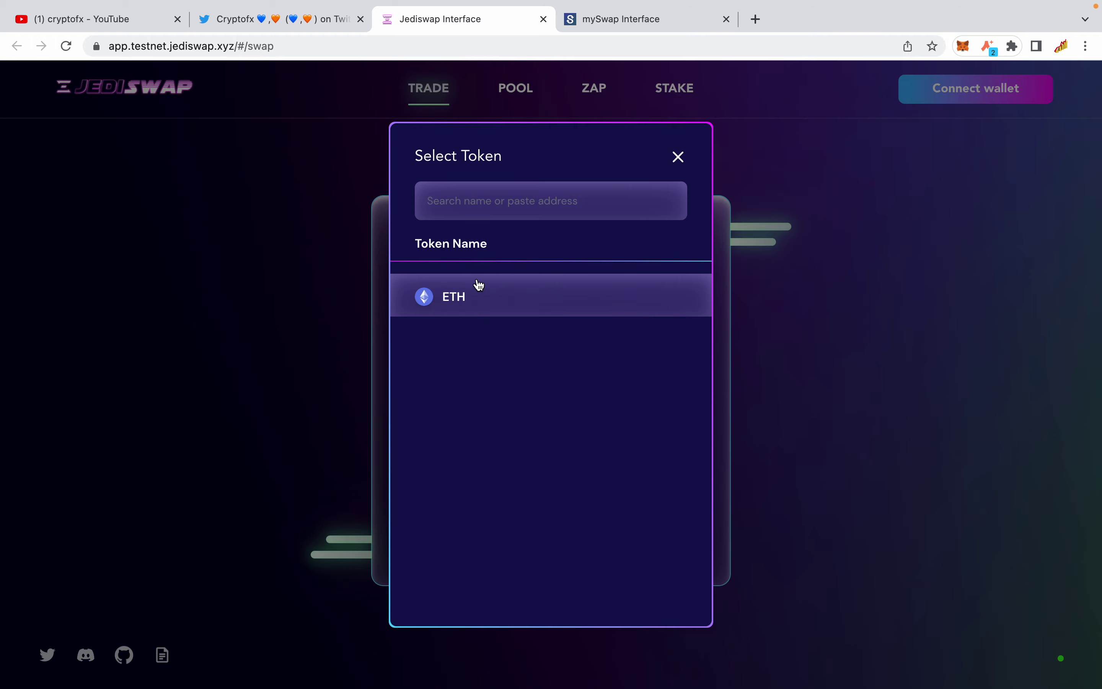
pyautogui.click(479, 297)
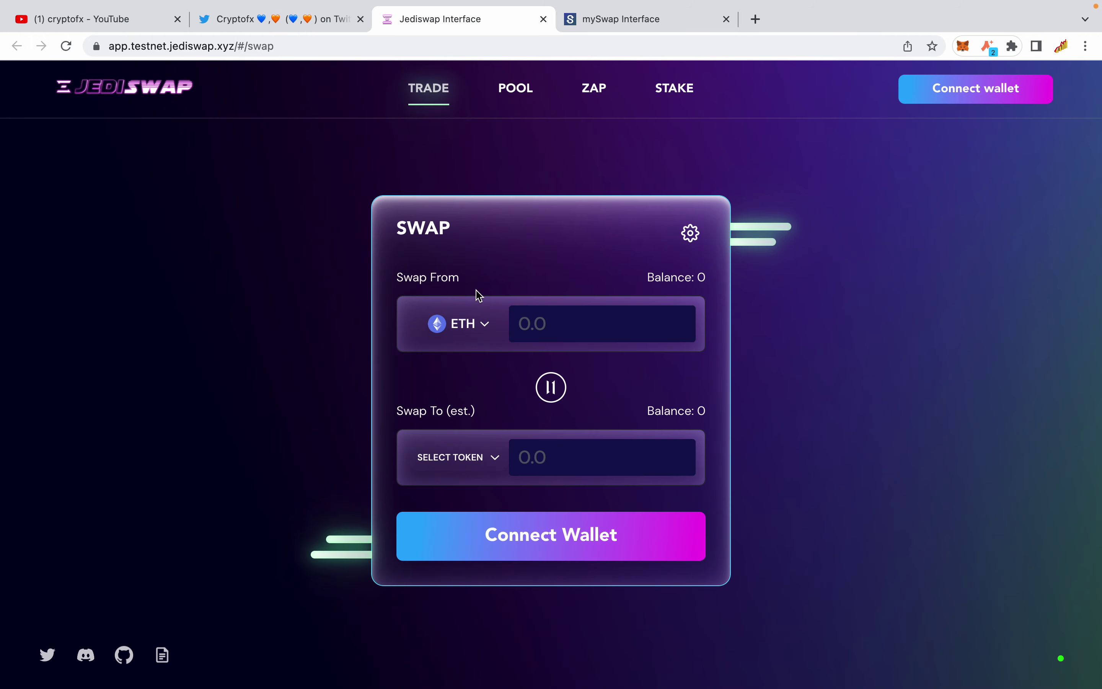
pyautogui.click(485, 457)
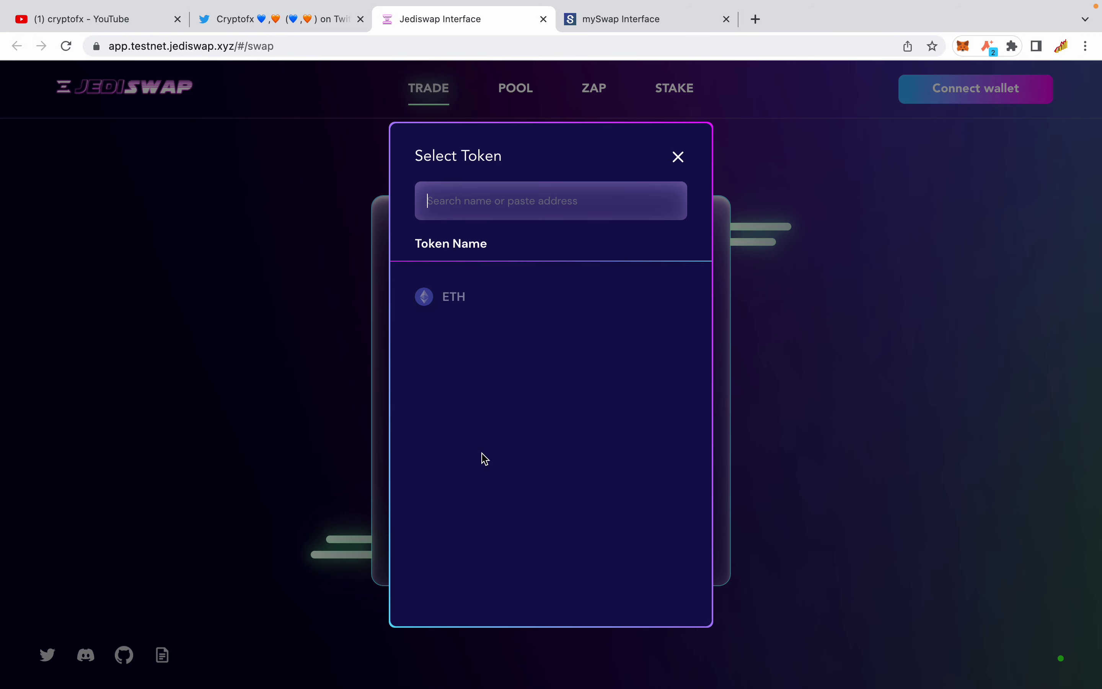
pyautogui.click(679, 158)
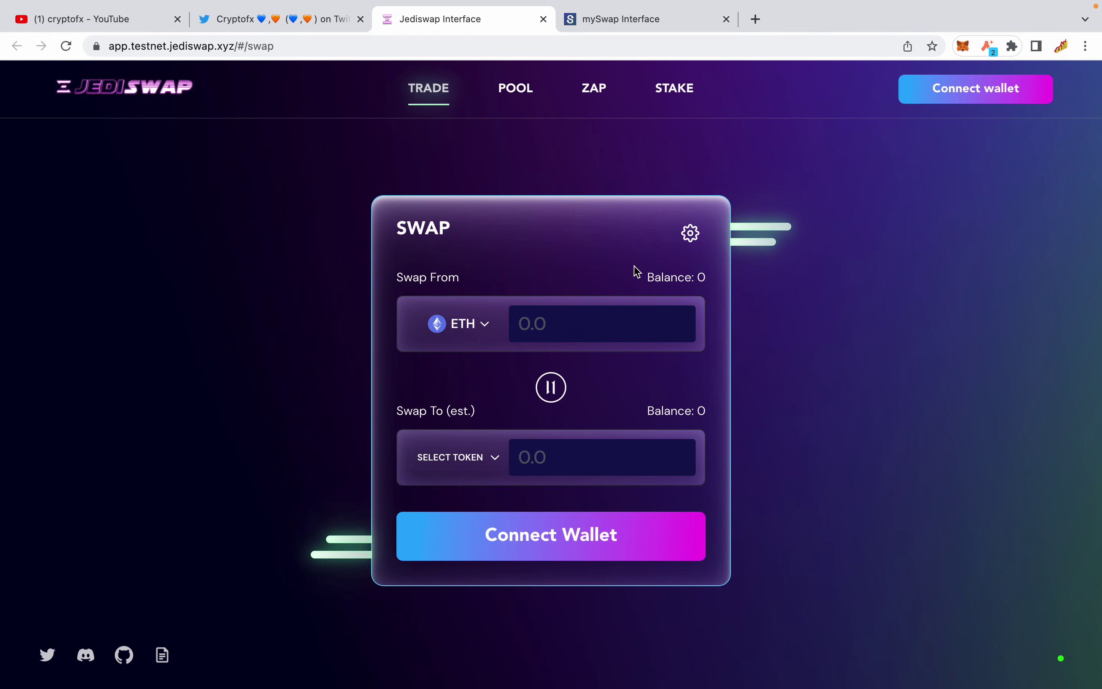
pyautogui.click(484, 457)
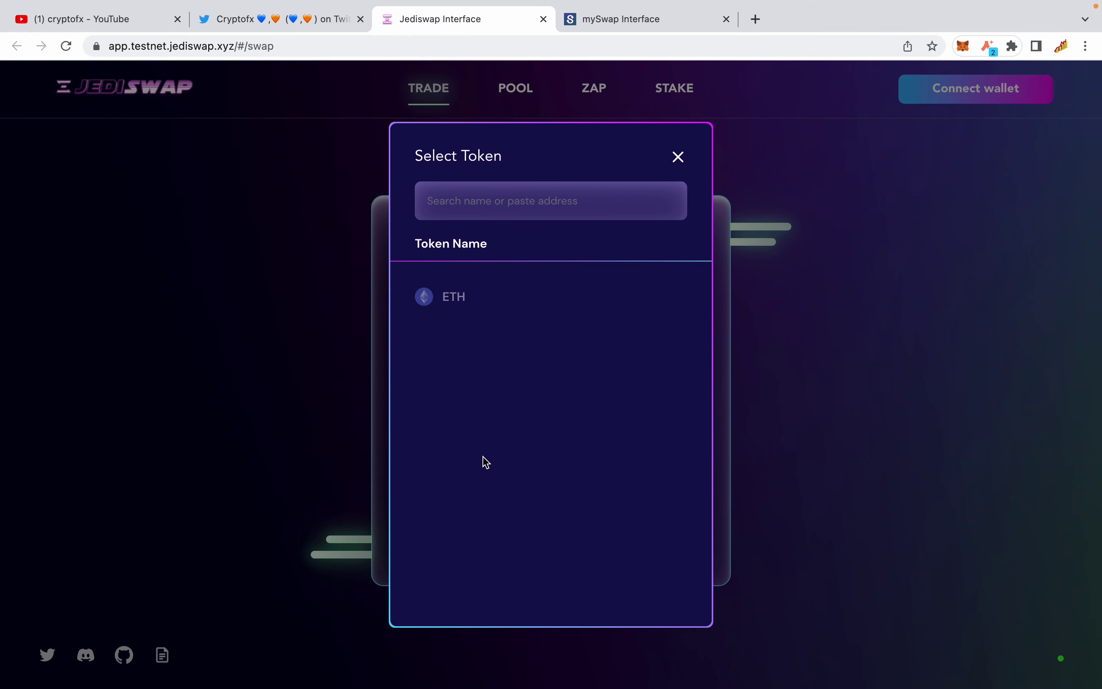
pyautogui.click(679, 160)
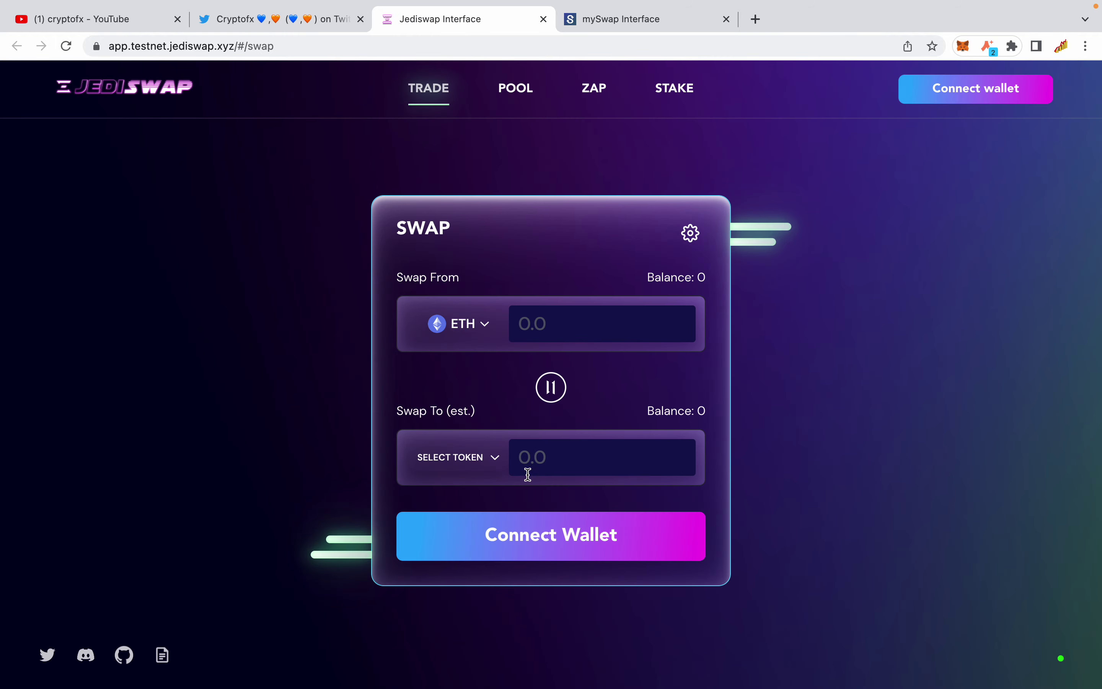
pyautogui.click(479, 475)
pyautogui.click(795, 411)
# Connect Argent X Account 1 to JediSwap.
pyautogui.click(587, 541)
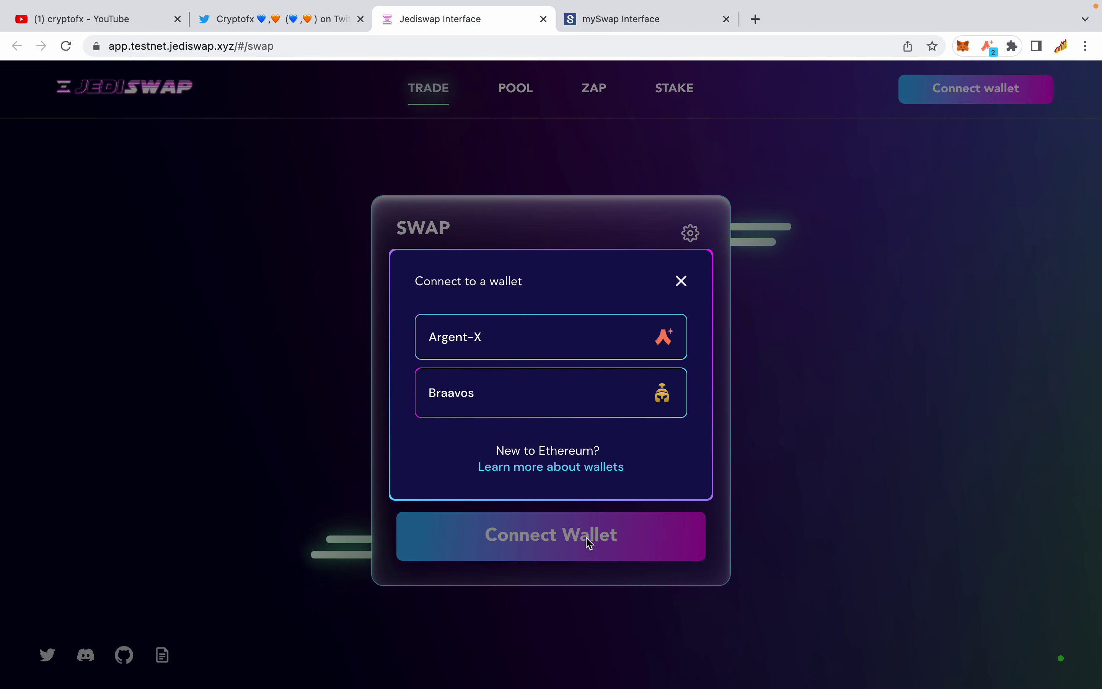
pyautogui.click(547, 328)
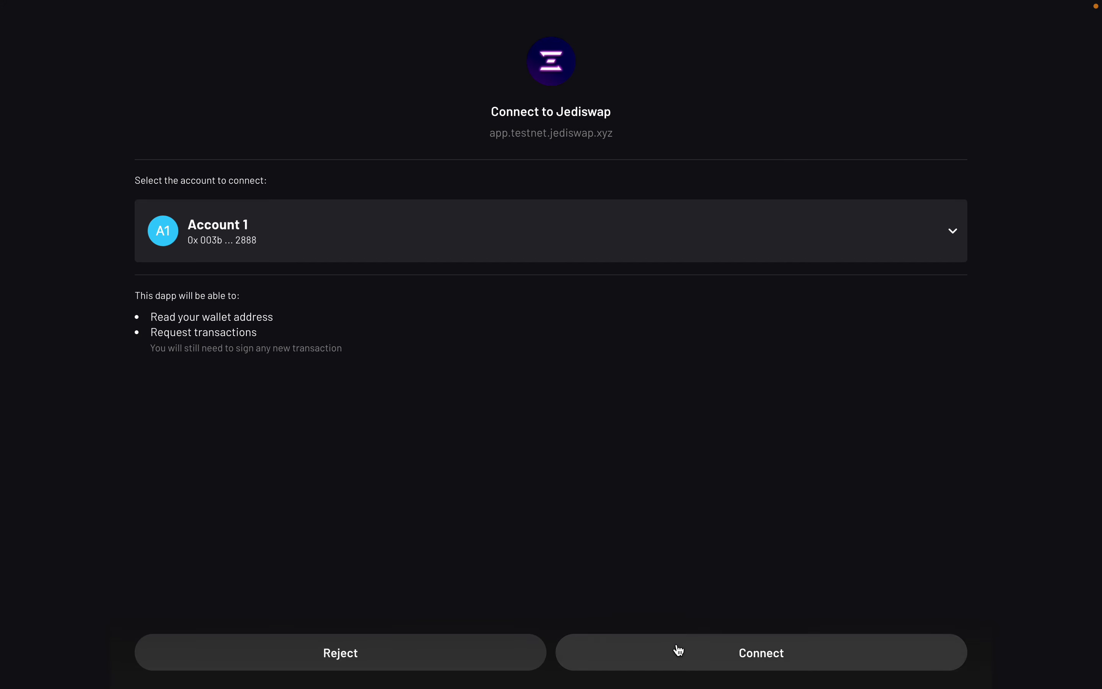
pyautogui.click(679, 651)
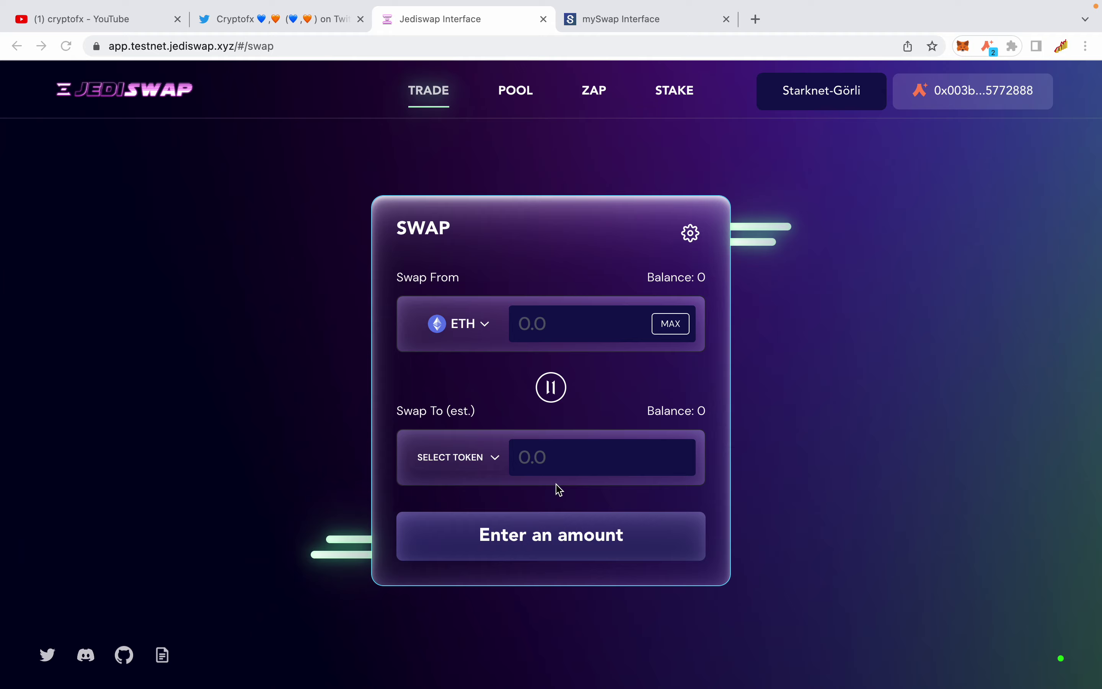
# Choose USDC as the token to receive on JediSwap and set the amount to swap to 0.005 ETH.
pyautogui.click(470, 457)
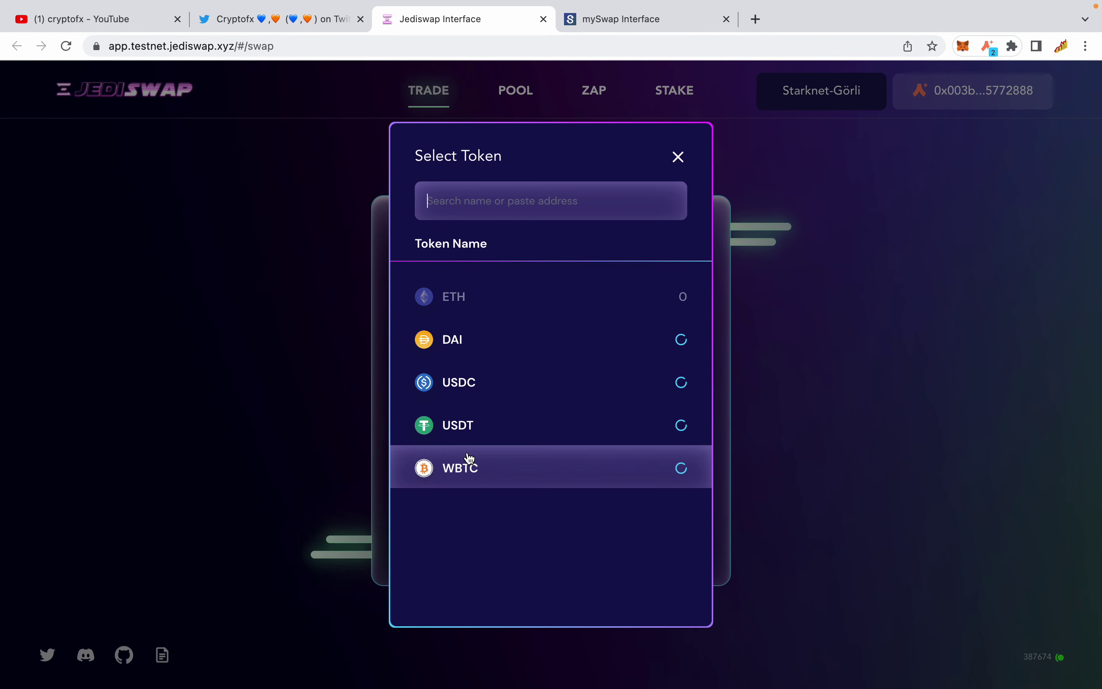
pyautogui.click(517, 396)
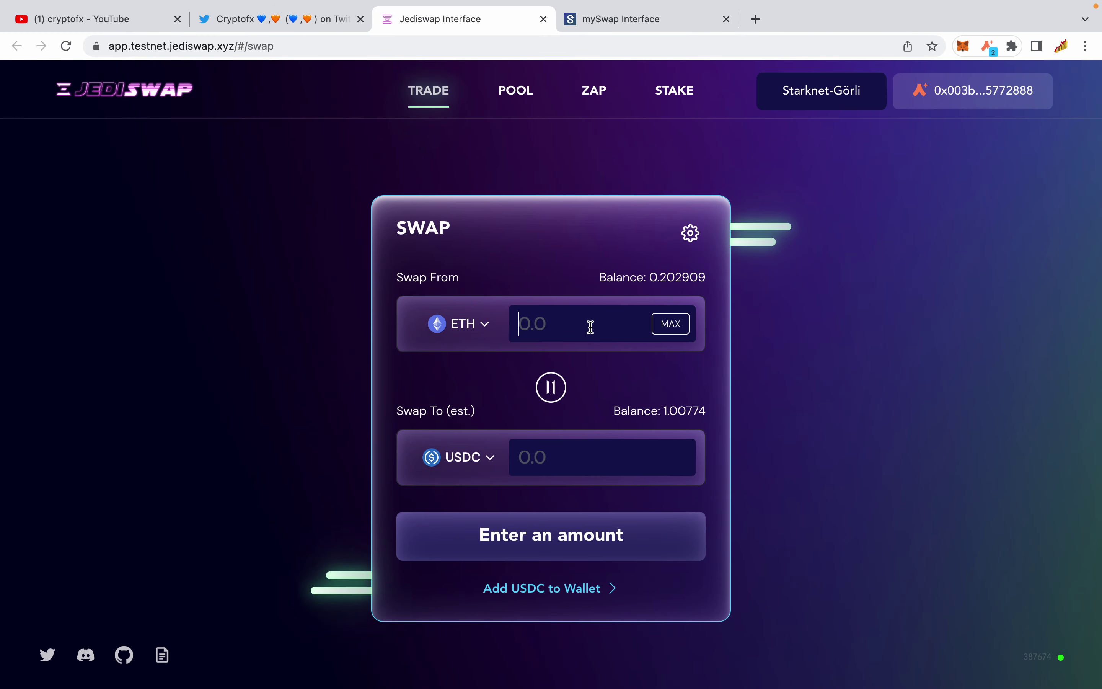
pyautogui.write('0.005')
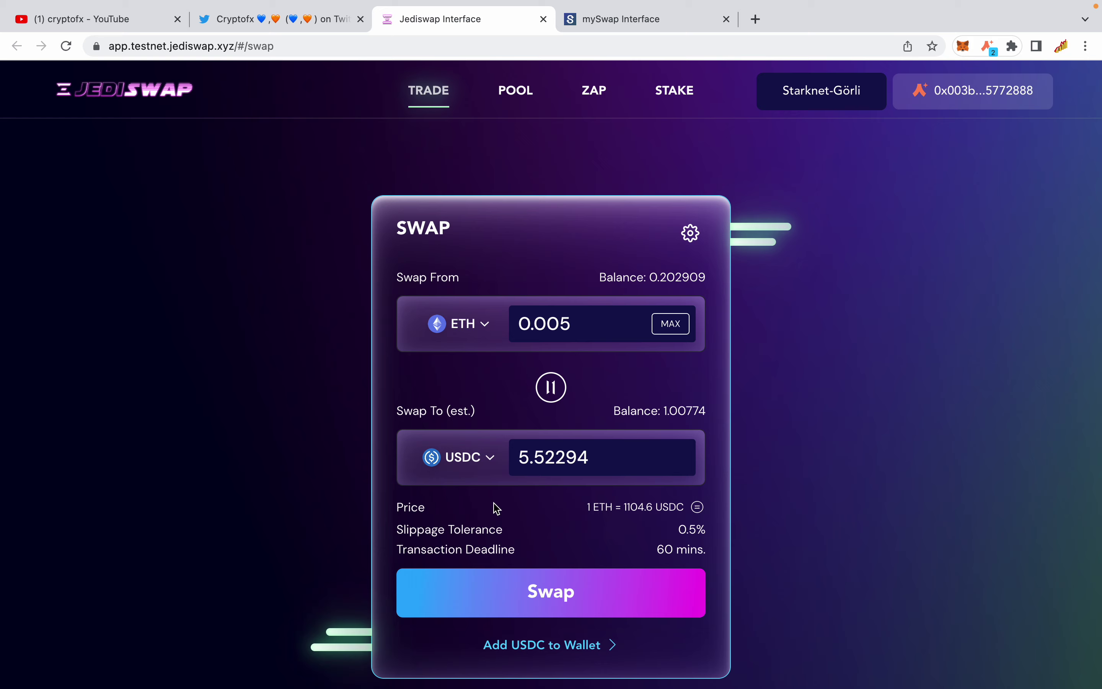
# Submit and confirm the ETH to USDC swap on JediSwap, approve it in Argent X, and dismiss the submission notice.
pyautogui.click(549, 595)
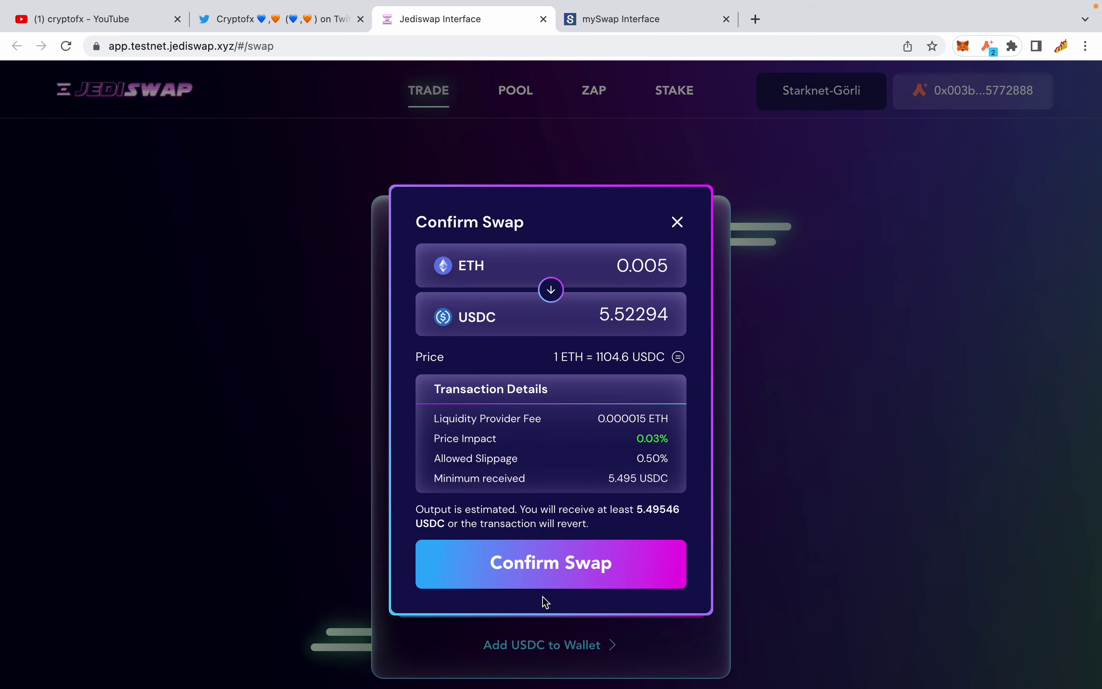
pyautogui.click(583, 563)
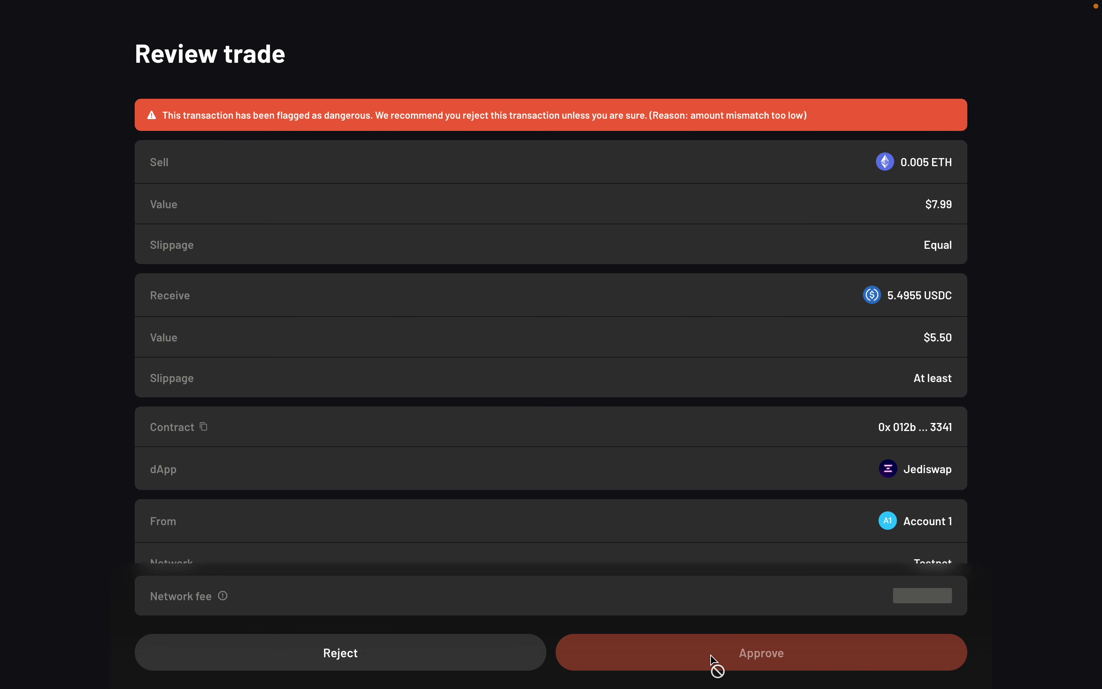
pyautogui.scroll(-1, 756, 552)
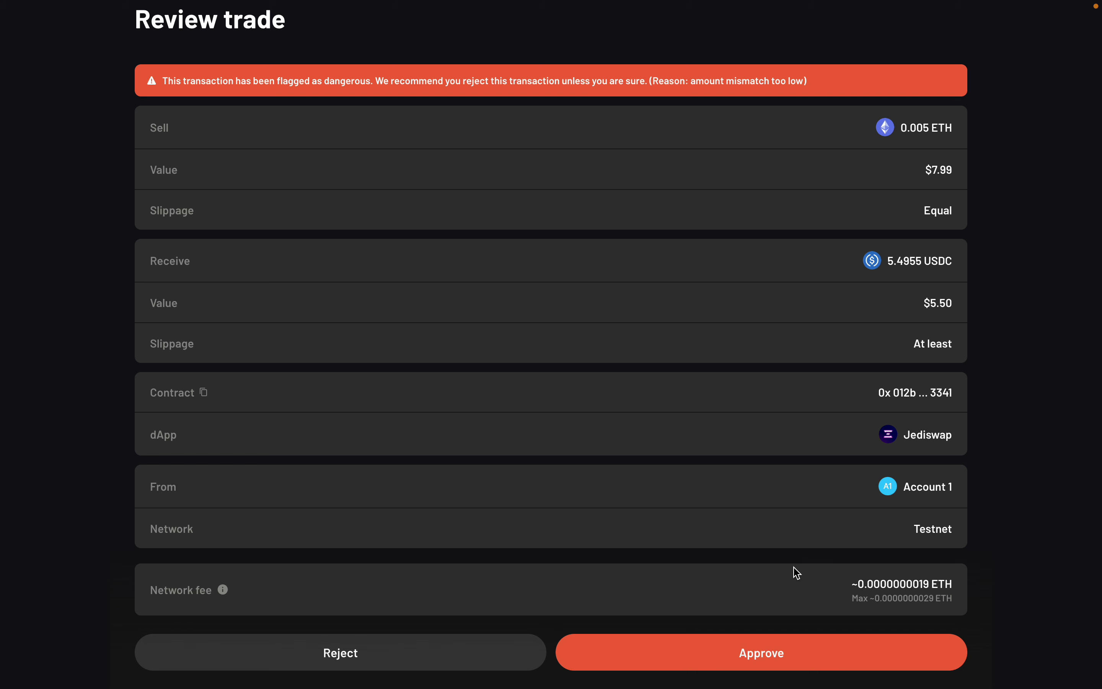
pyautogui.click(764, 671)
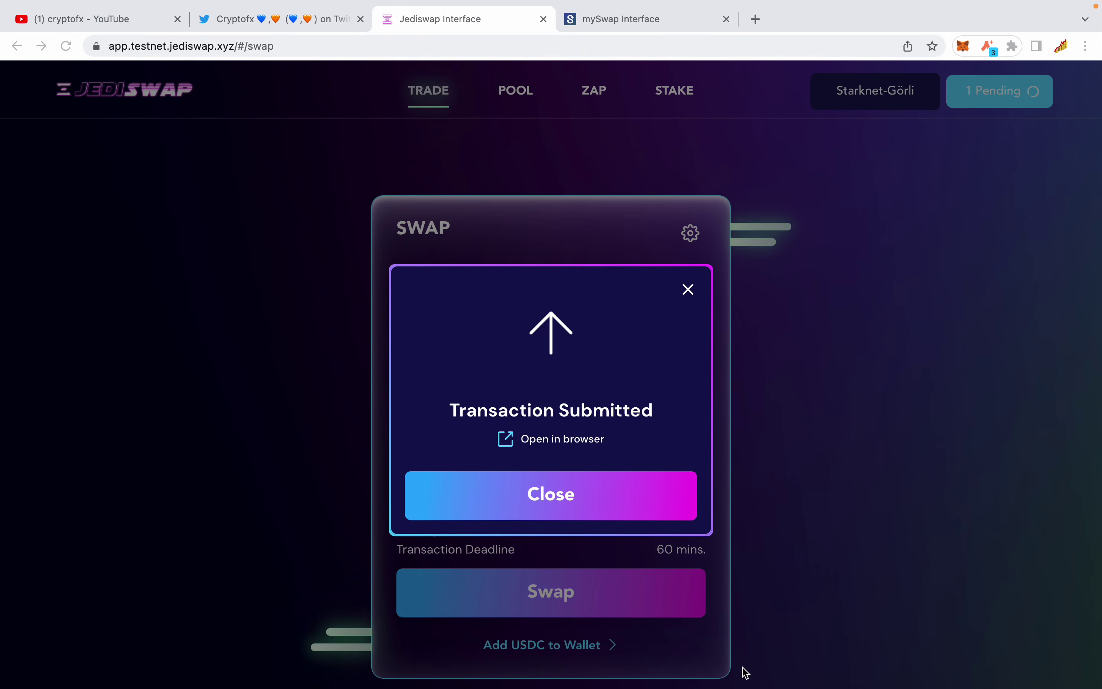
pyautogui.click(617, 505)
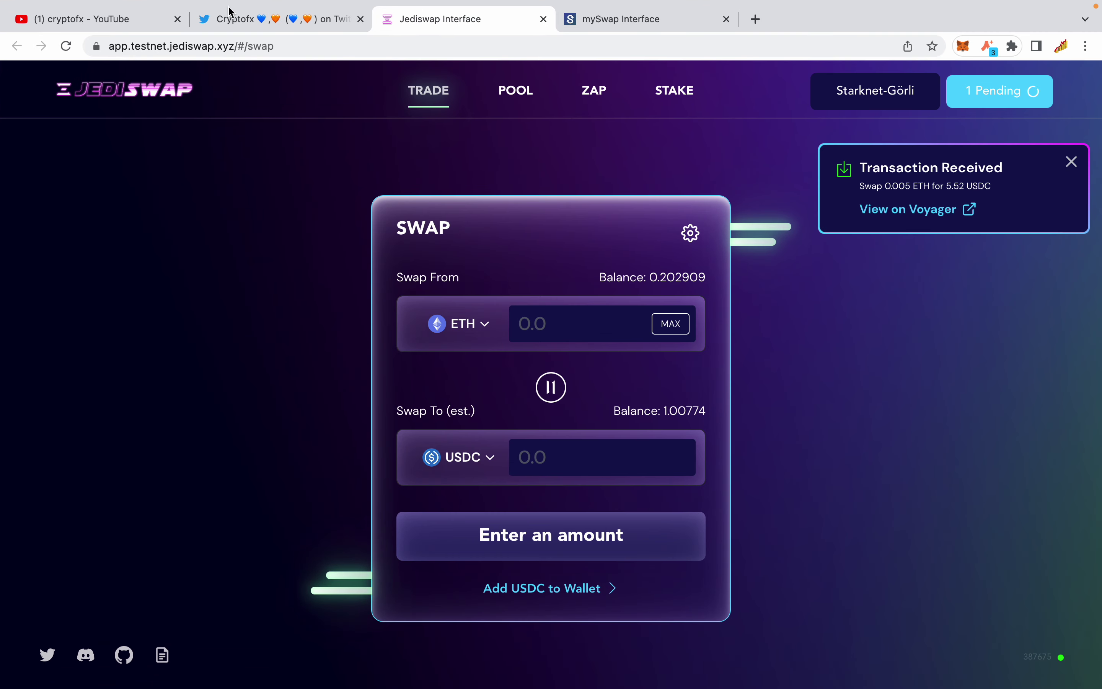
# Check the Twitter thread's DEX list, the pending JediSwap transaction, and mySwap's page for adding liquidity.
pyautogui.click(232, 14)
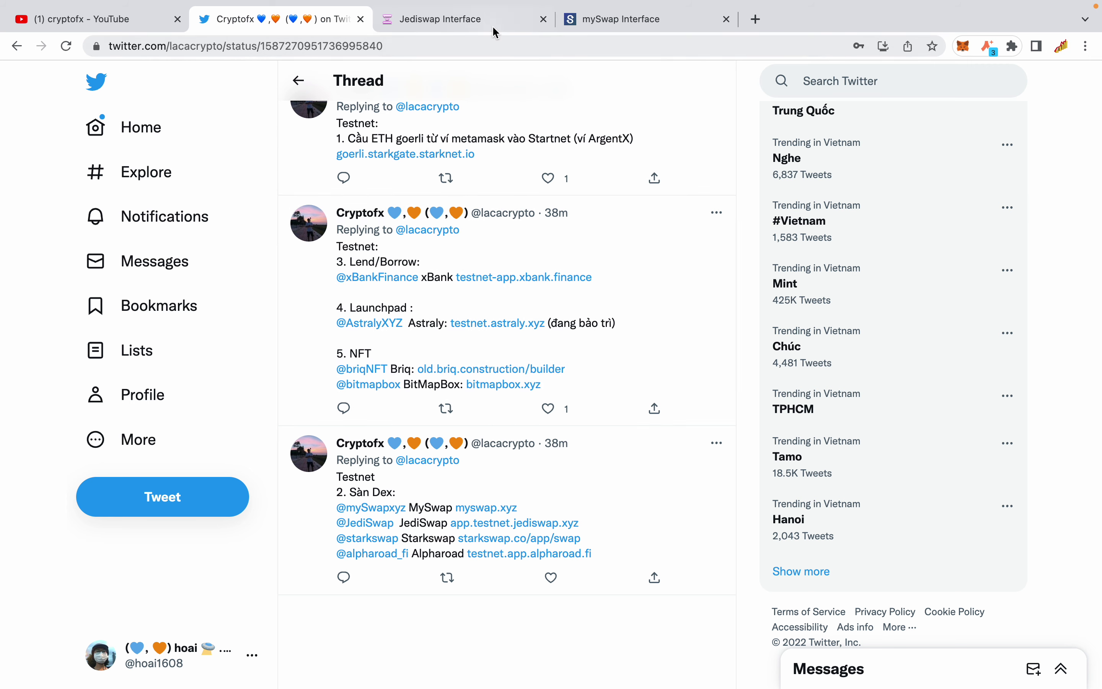
pyautogui.click(493, 22)
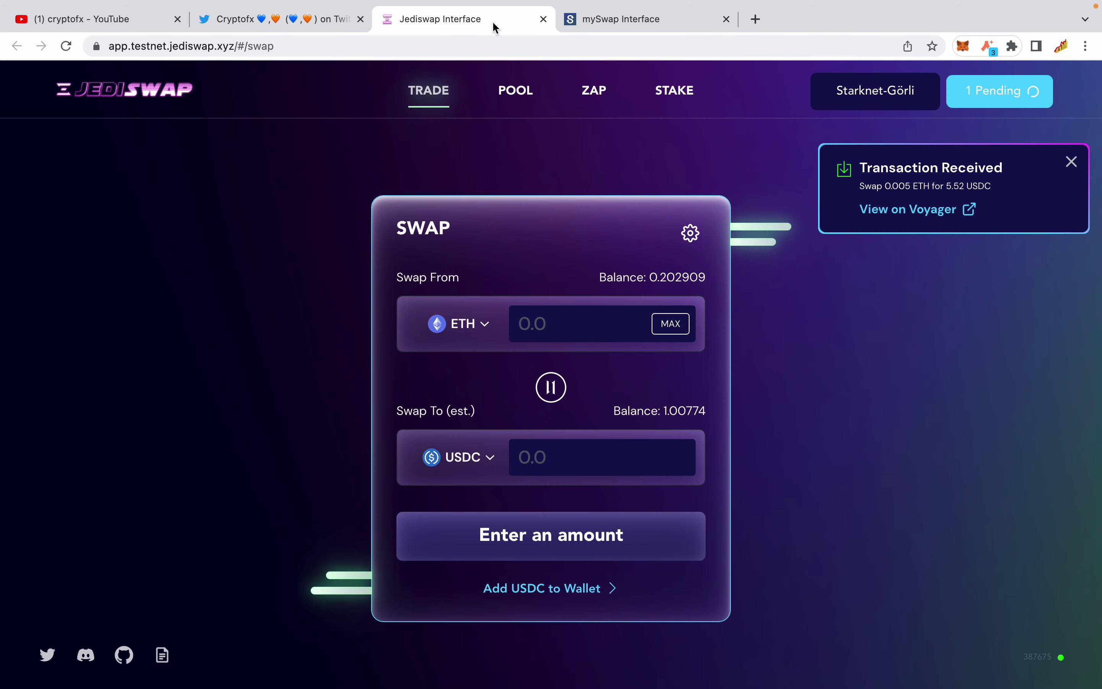
pyautogui.click(654, 26)
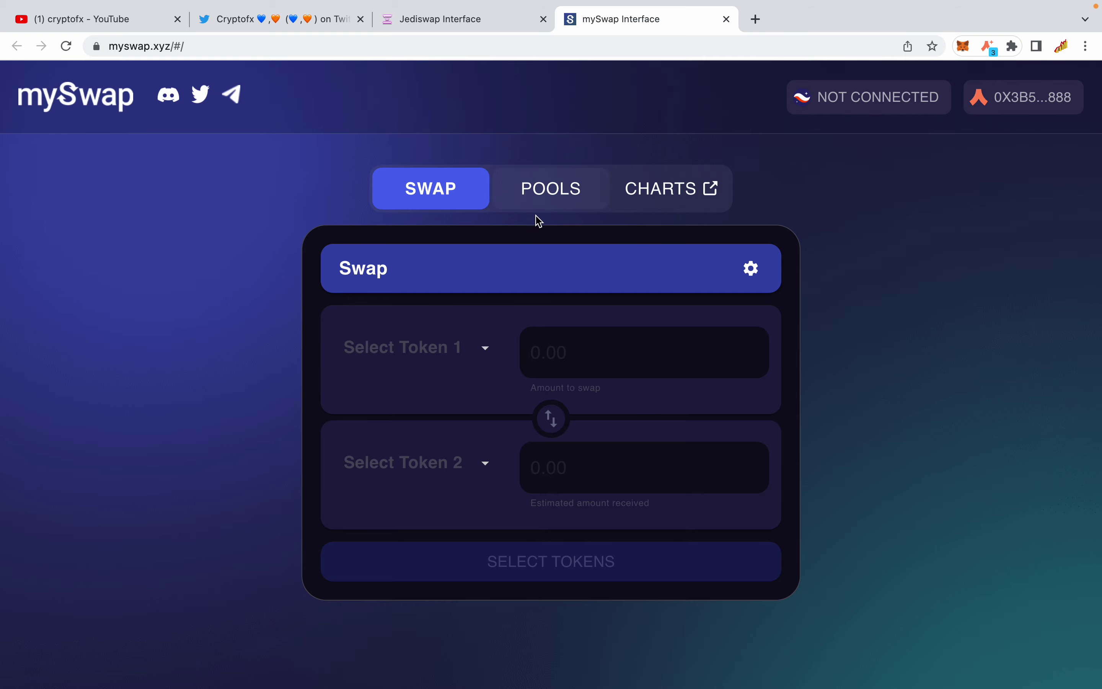
pyautogui.click(557, 194)
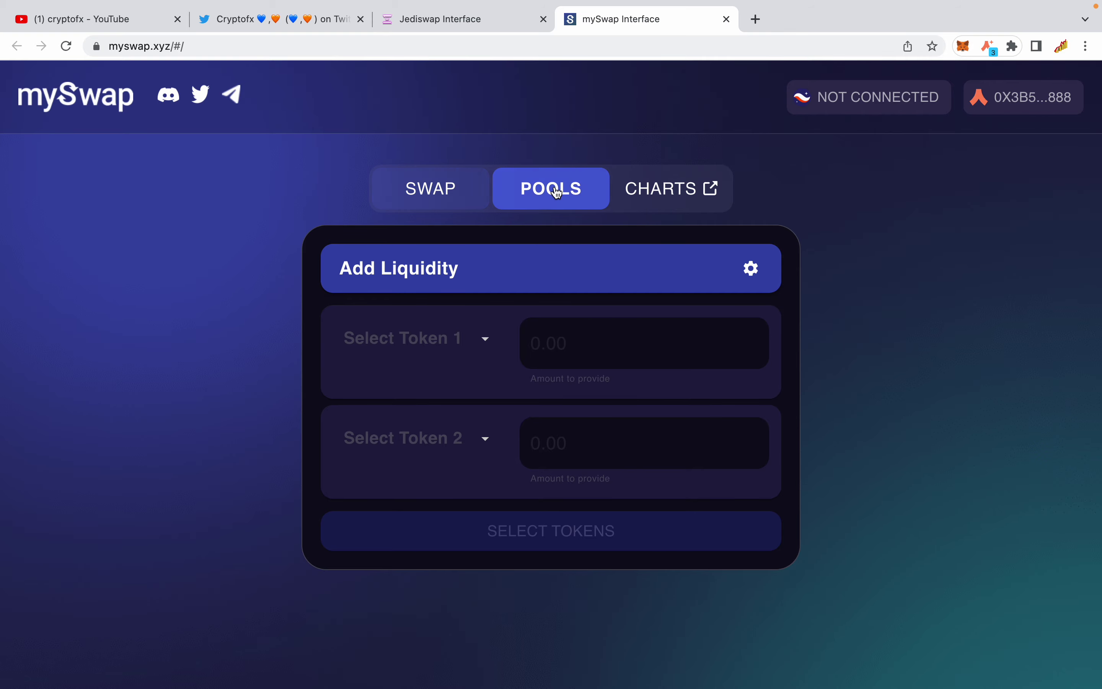
pyautogui.click(471, 27)
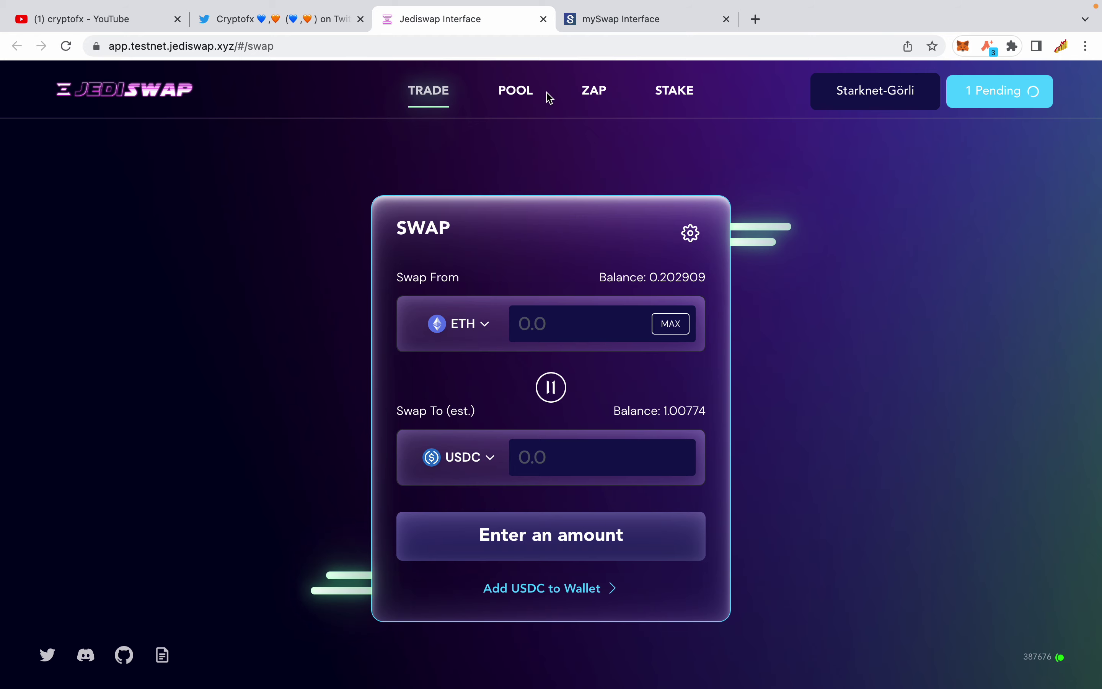
# Return to mySwap, reload the page to reconnect the wallet, and dismiss the Braavos installation prompt.
pyautogui.click(625, 22)
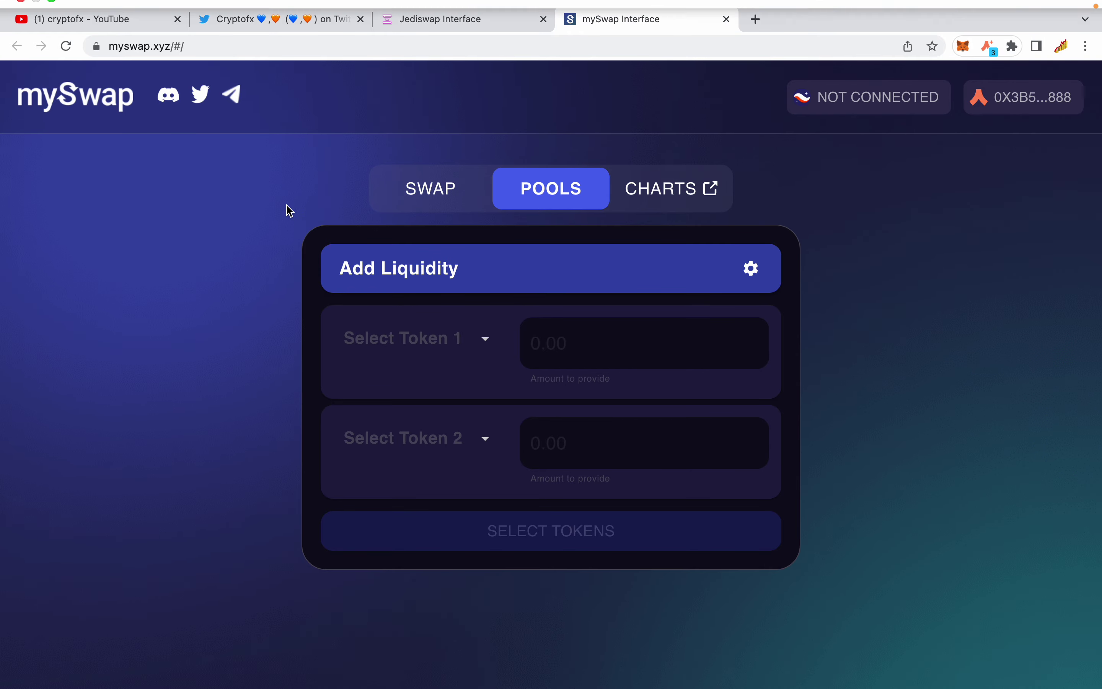
pyautogui.click(66, 47)
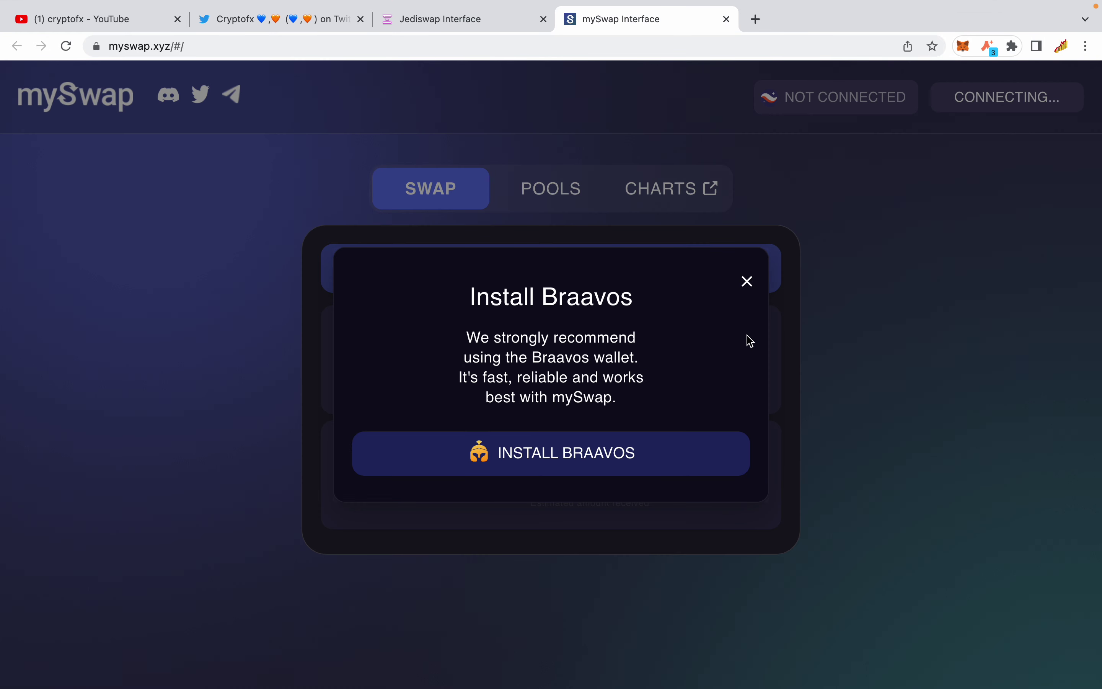
pyautogui.click(748, 282)
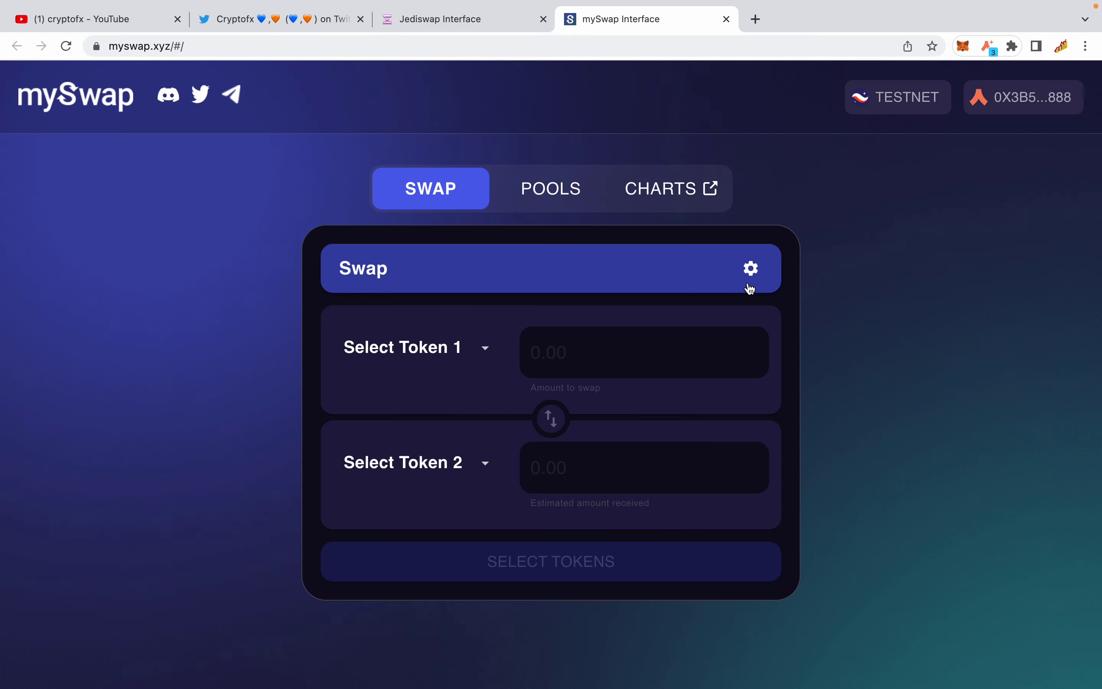
# Set up a mySwap swap from ETH to USDC with 1 USDC as the amount to receive.
pyautogui.click(474, 359)
pyautogui.click(458, 402)
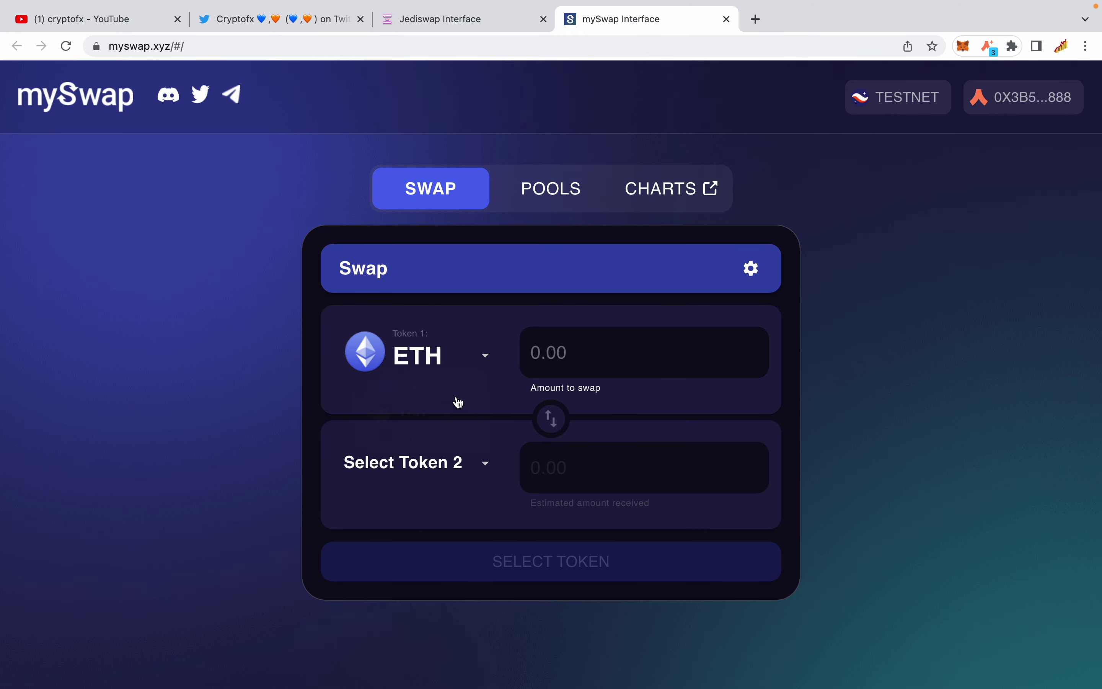
pyautogui.click(469, 464)
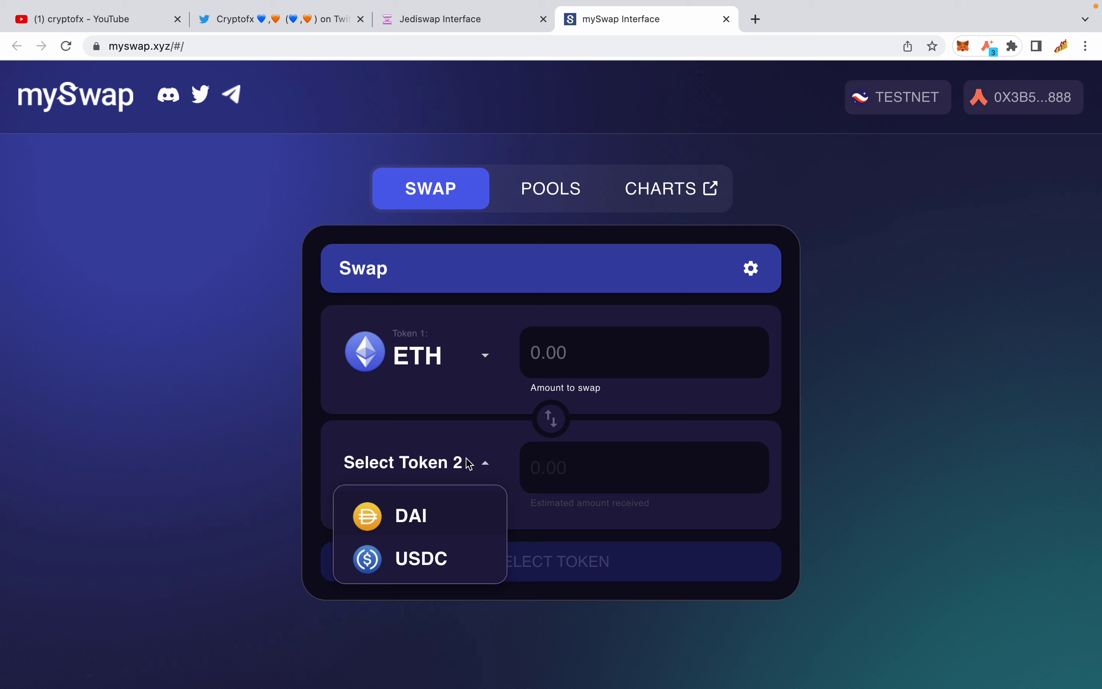
pyautogui.click(430, 563)
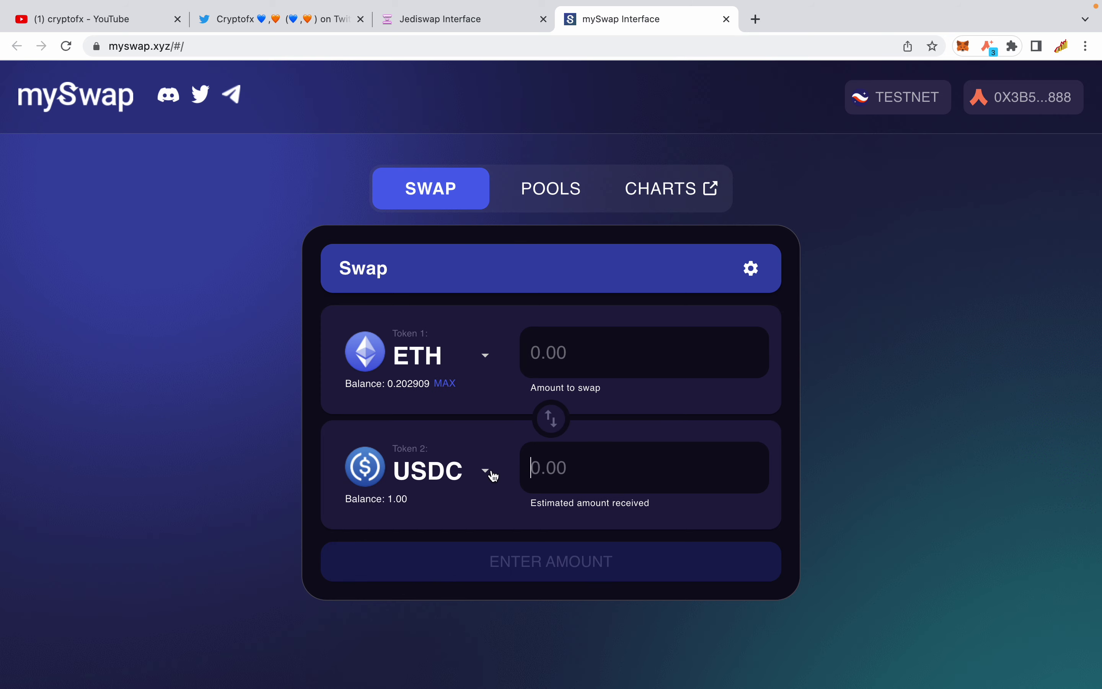
pyautogui.click(388, 507)
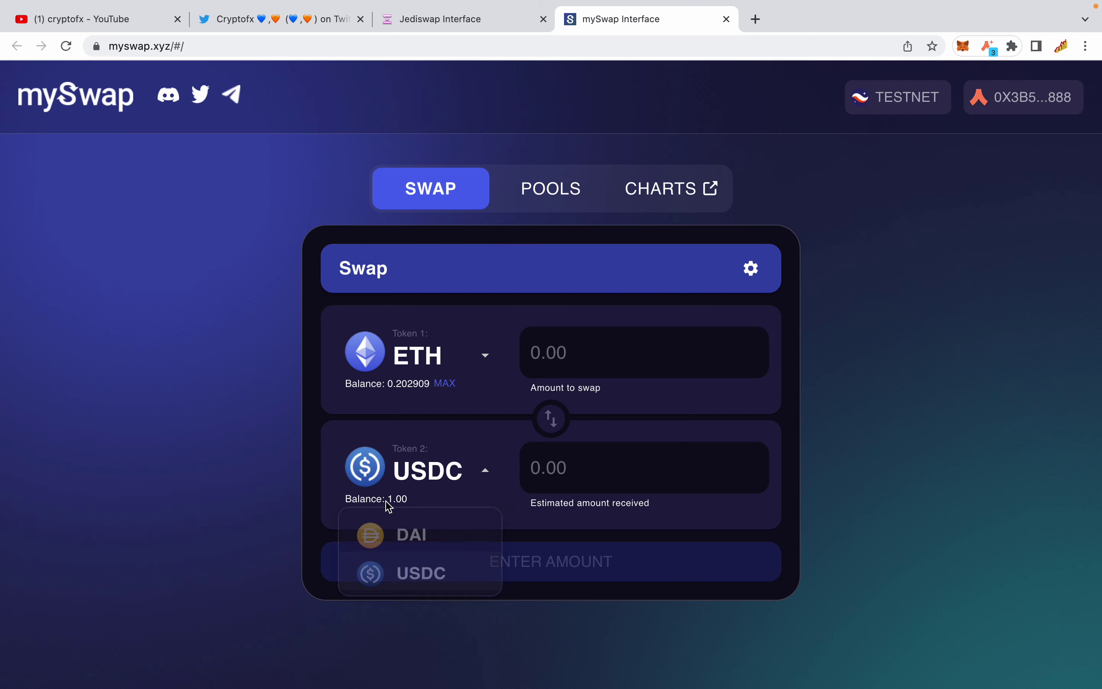
pyautogui.click(476, 489)
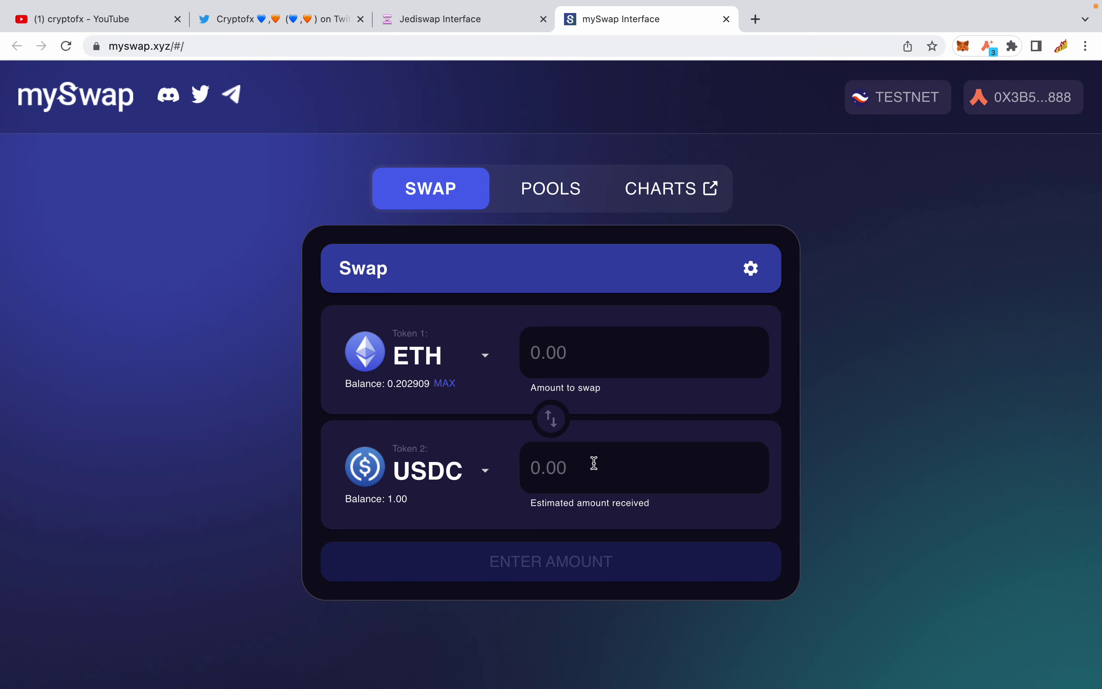
pyautogui.write('1')
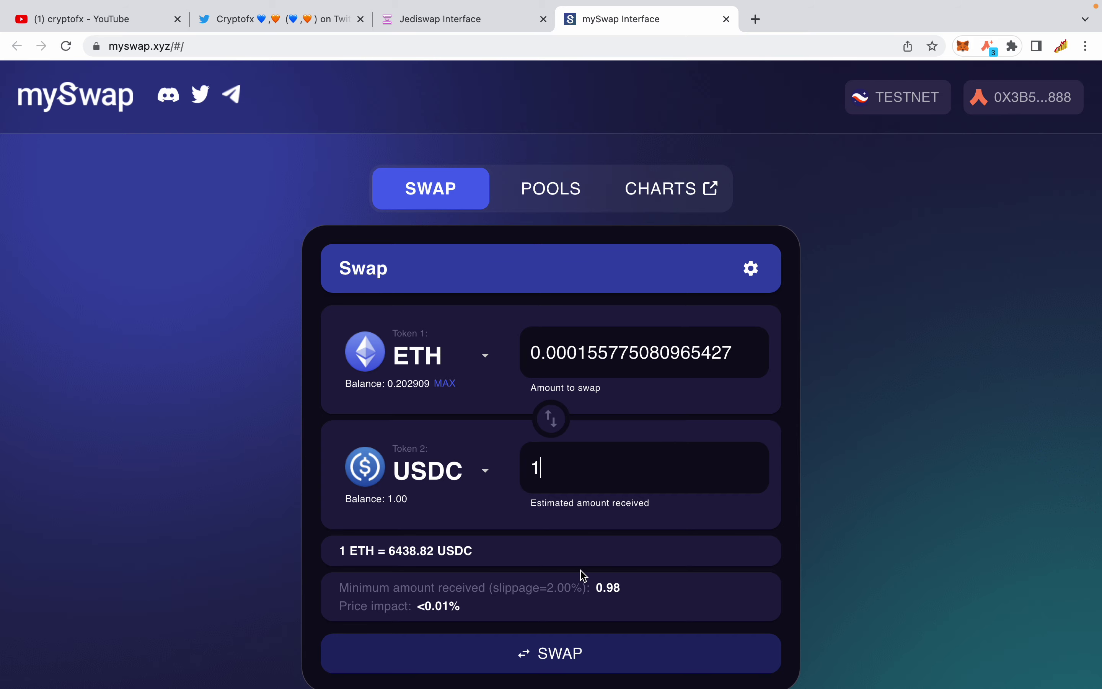
pyautogui.scroll(-2, 583, 575)
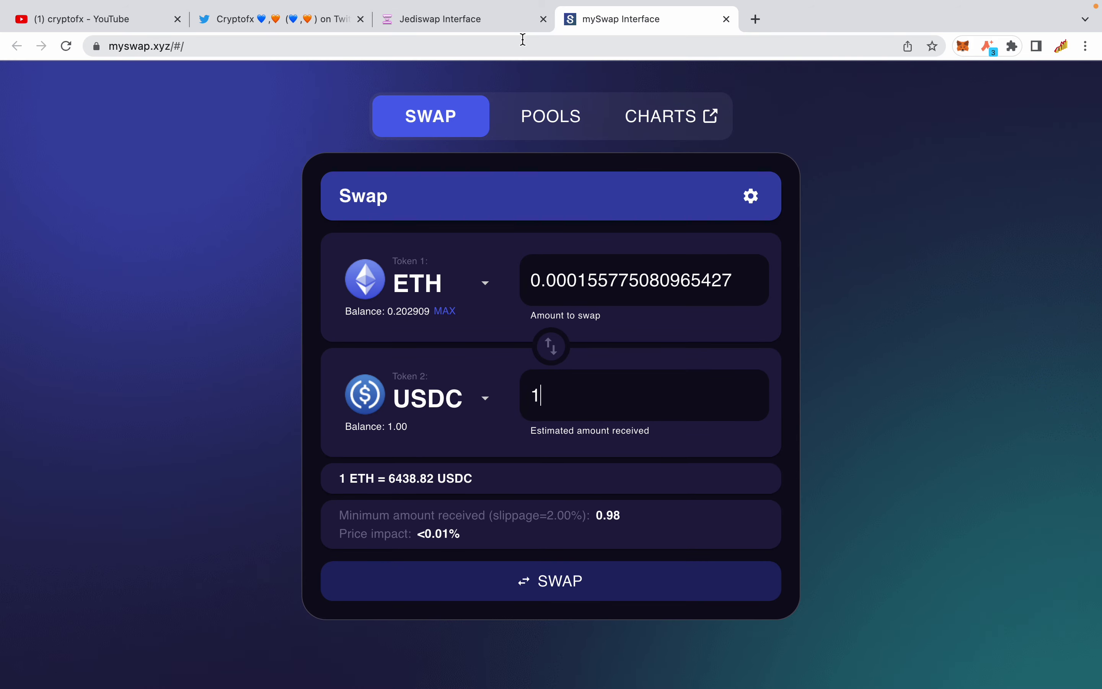
# Add liquidity to mySwap's ETH/USDC pool with 1 USDC as the amount to provide, and approve the transaction in Argent X.
pyautogui.click(542, 117)
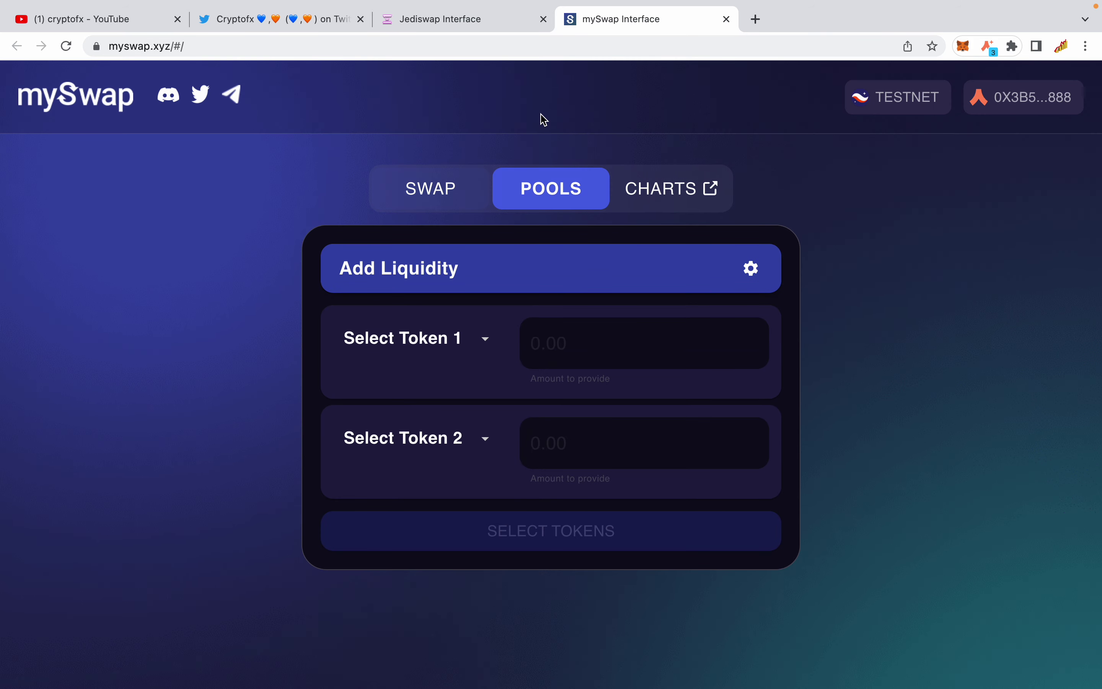
pyautogui.click(431, 340)
pyautogui.click(397, 409)
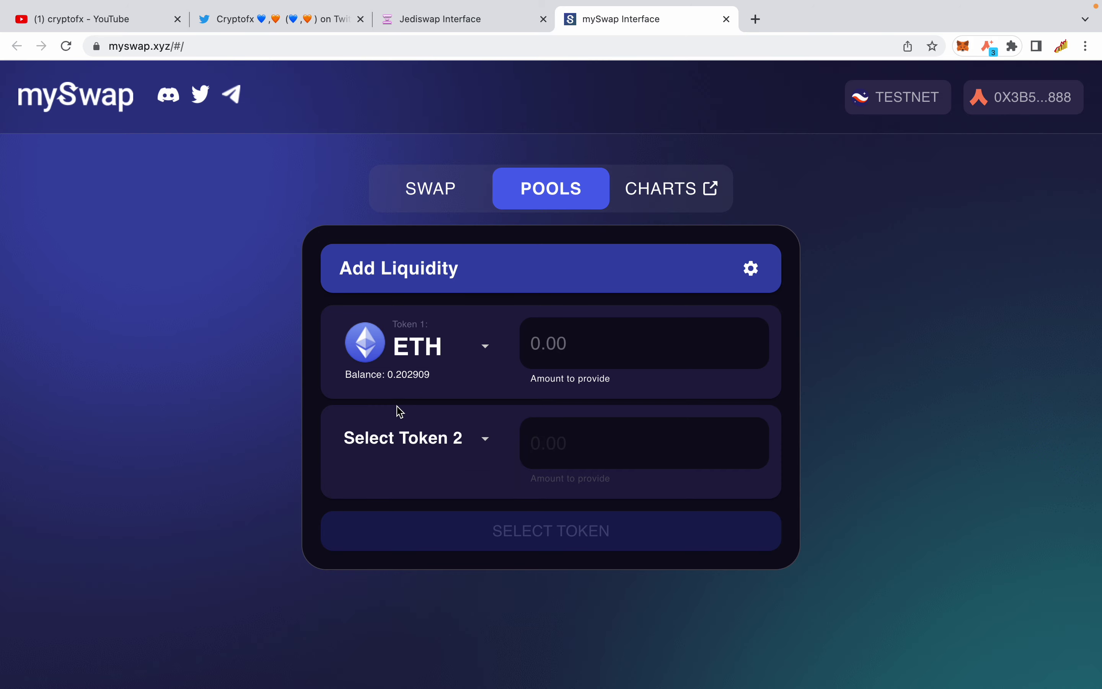
pyautogui.click(430, 438)
pyautogui.click(421, 541)
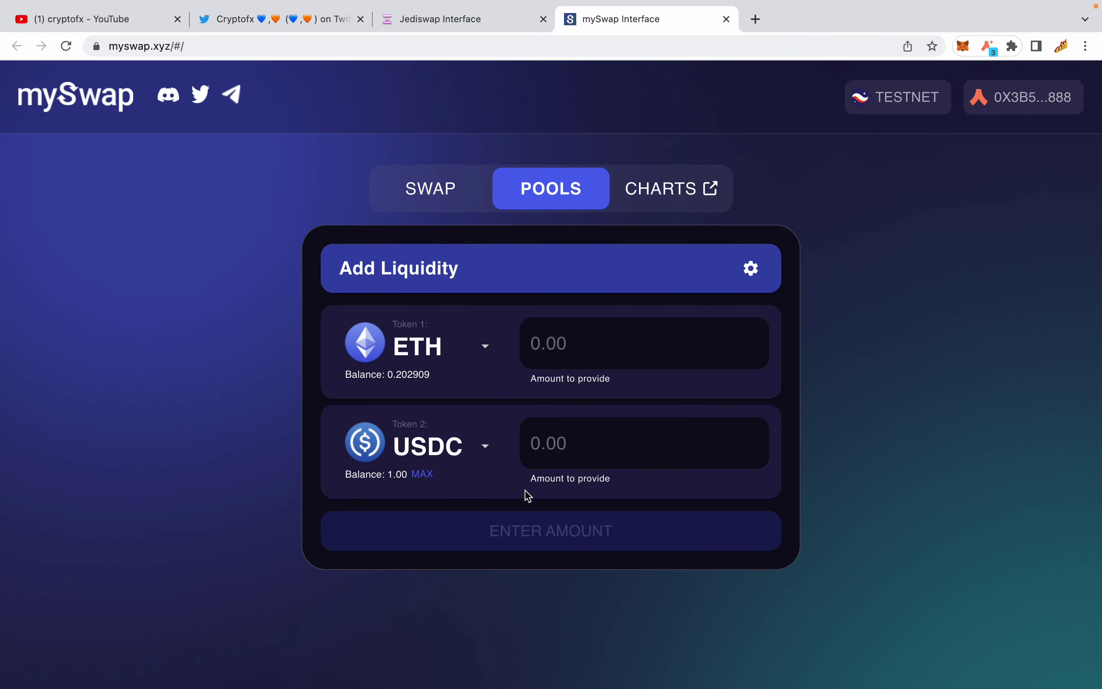
pyautogui.write('1')
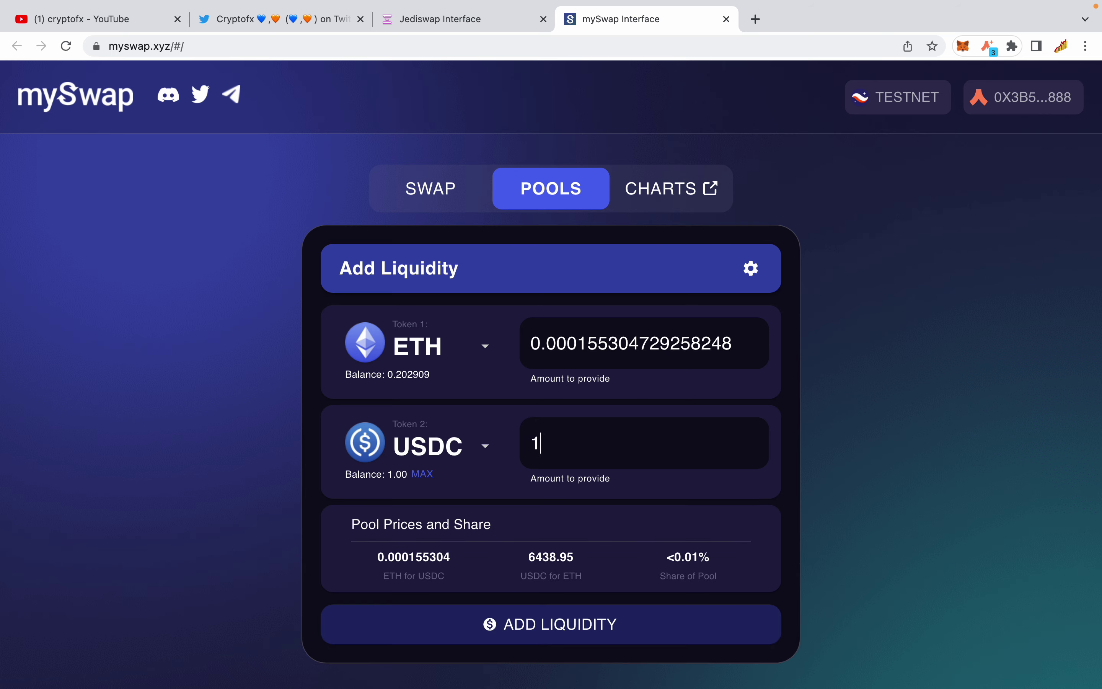
pyautogui.click(570, 633)
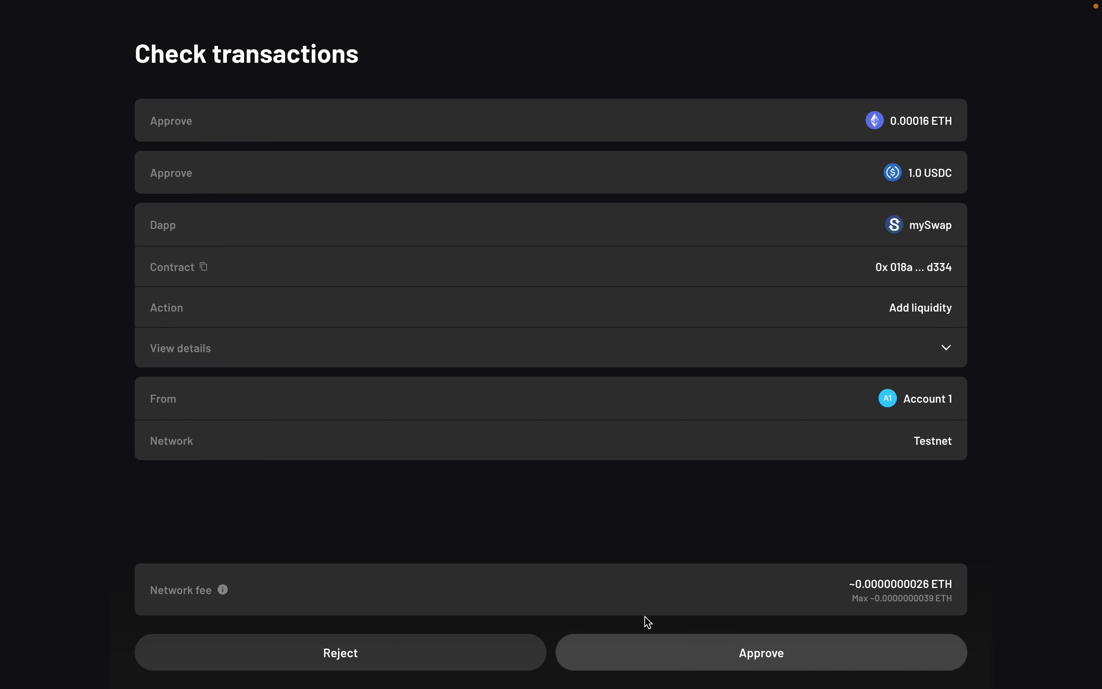
pyautogui.click(668, 655)
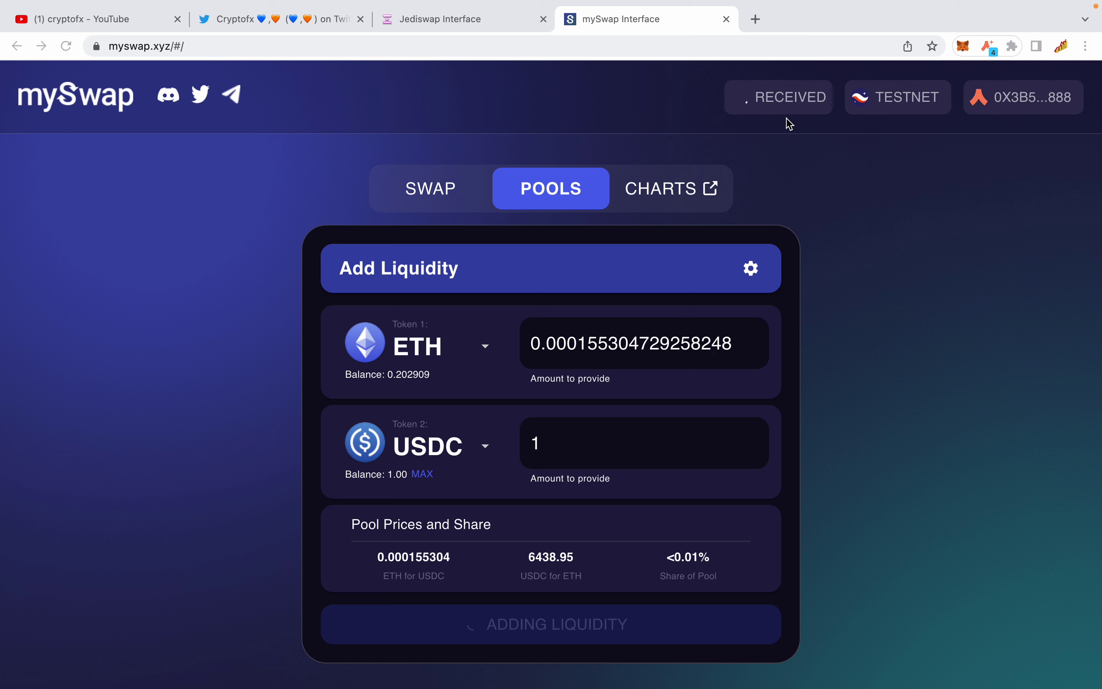
# Return to JediSwap and look at its Stake and Zap pages.
pyautogui.moveTo(475, 29)
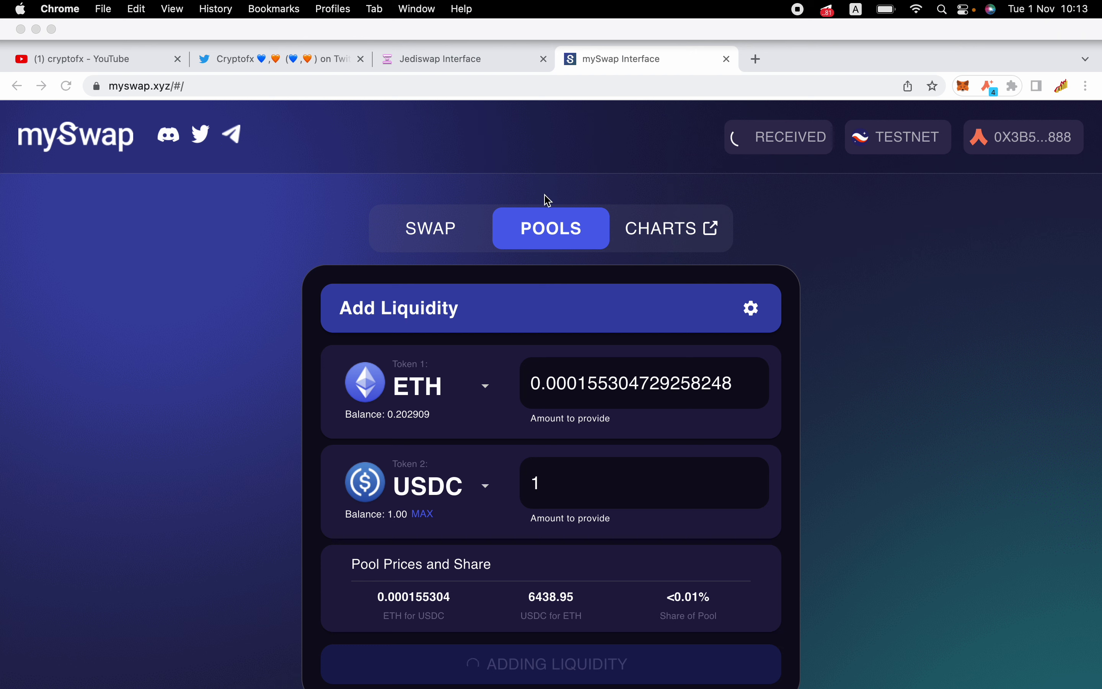
pyautogui.click(484, 59)
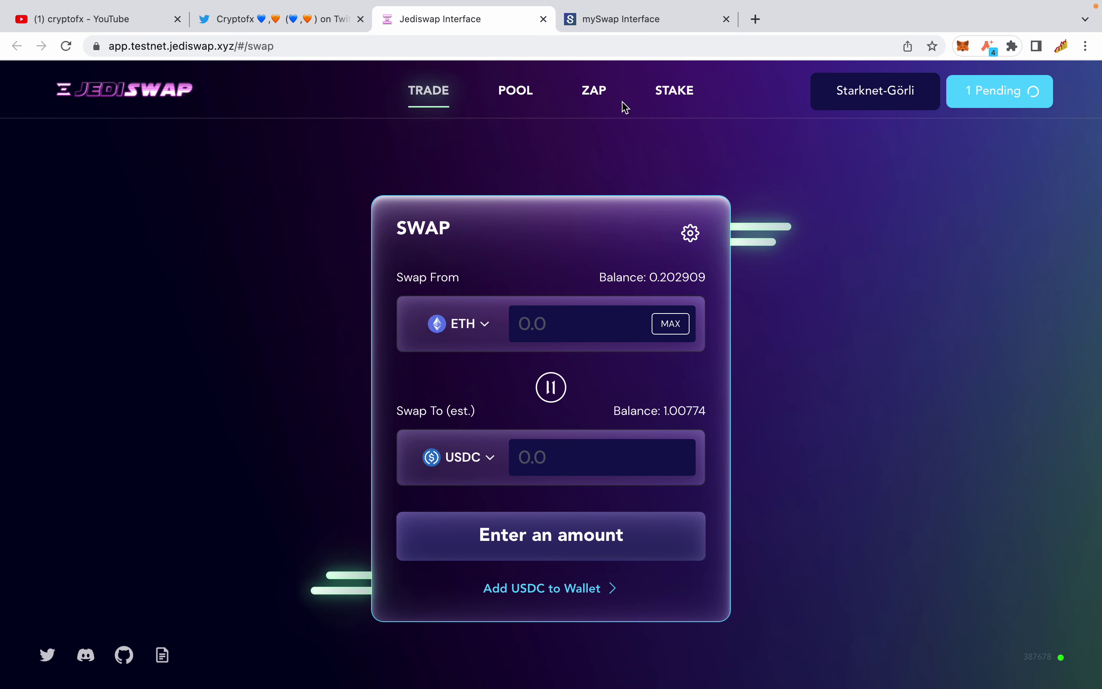
pyautogui.click(677, 103)
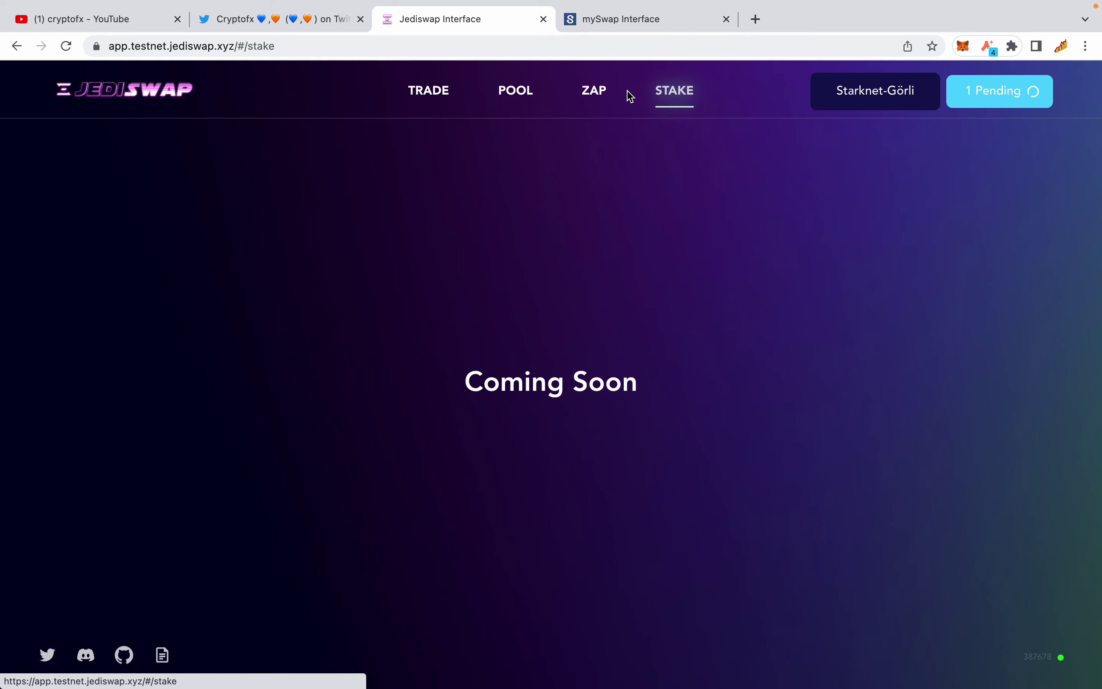
pyautogui.click(599, 97)
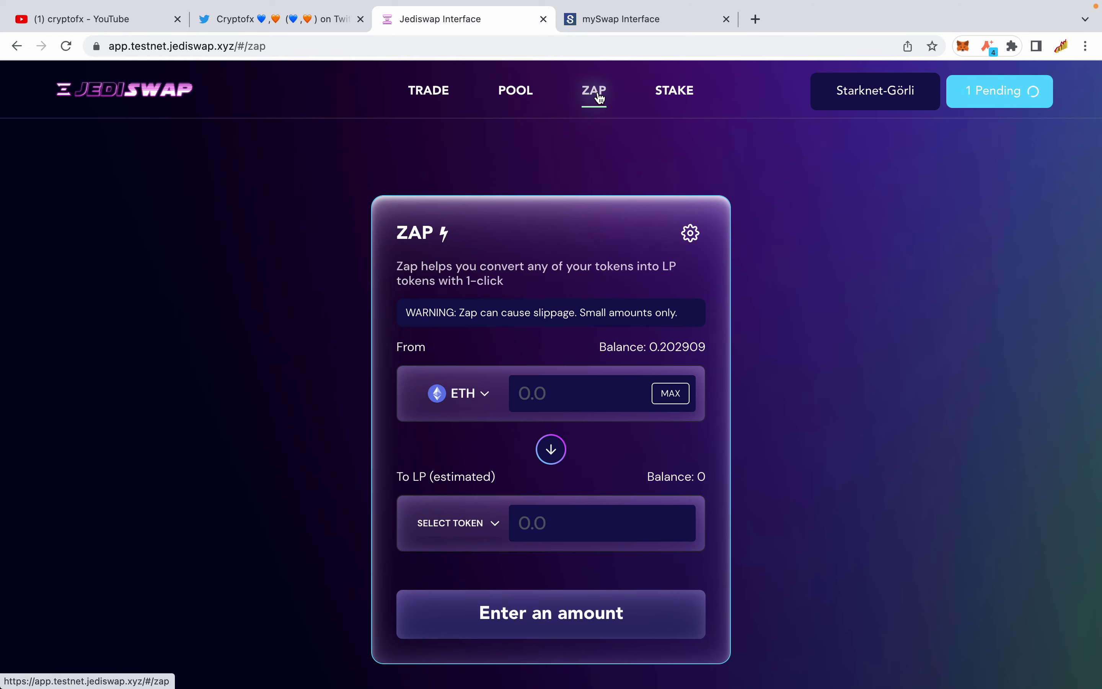
# Try to set up a JediSwap Zap from 0.001 ETH and choose an LP token to receive.
pyautogui.click(491, 528)
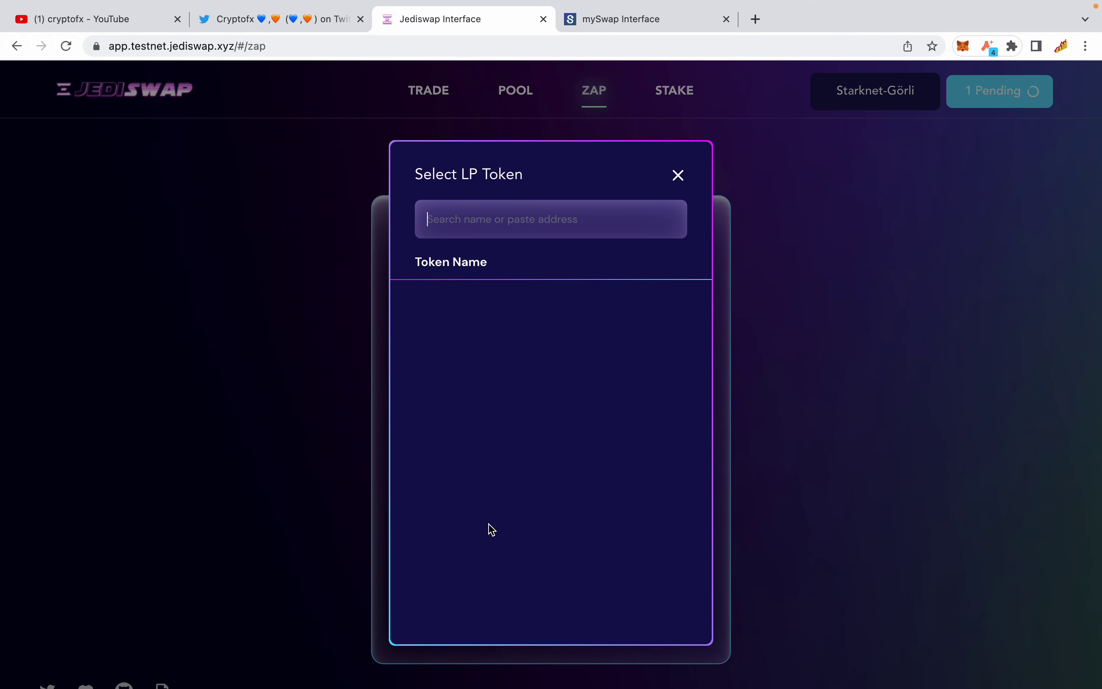
pyautogui.click(678, 176)
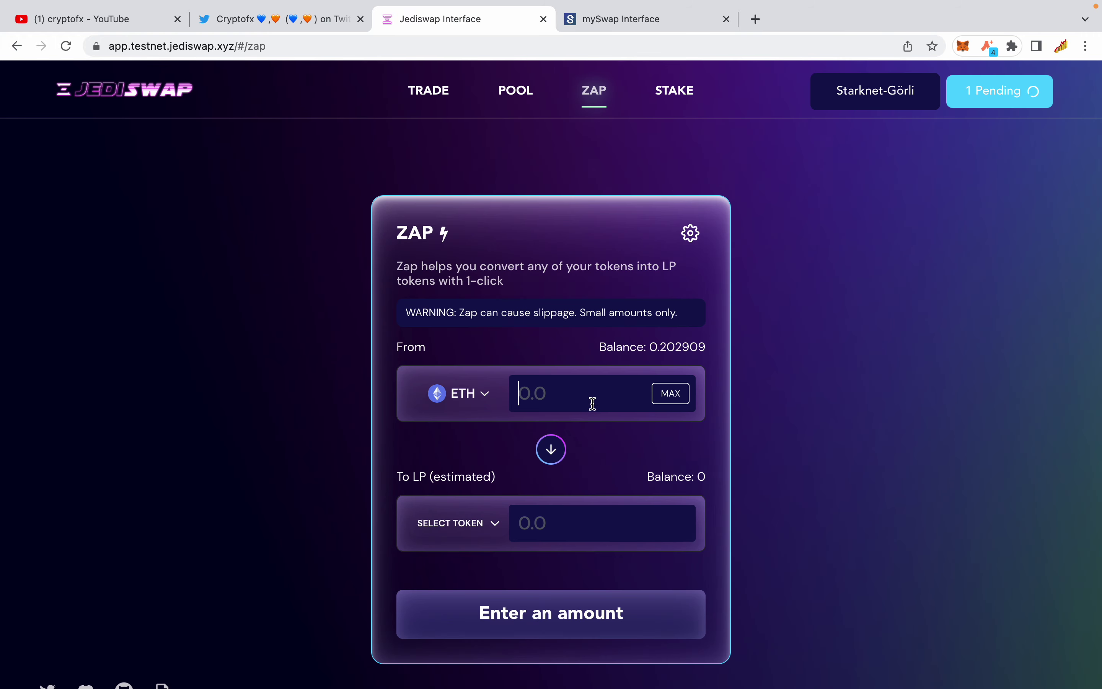
pyautogui.write('0.001')
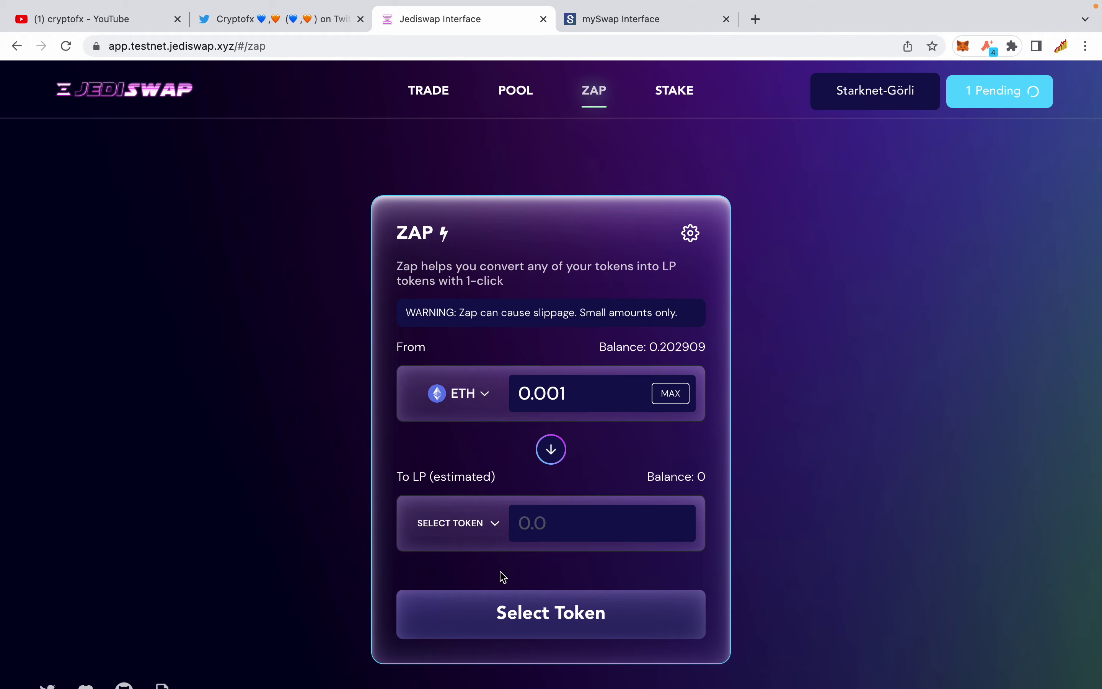
pyautogui.click(489, 525)
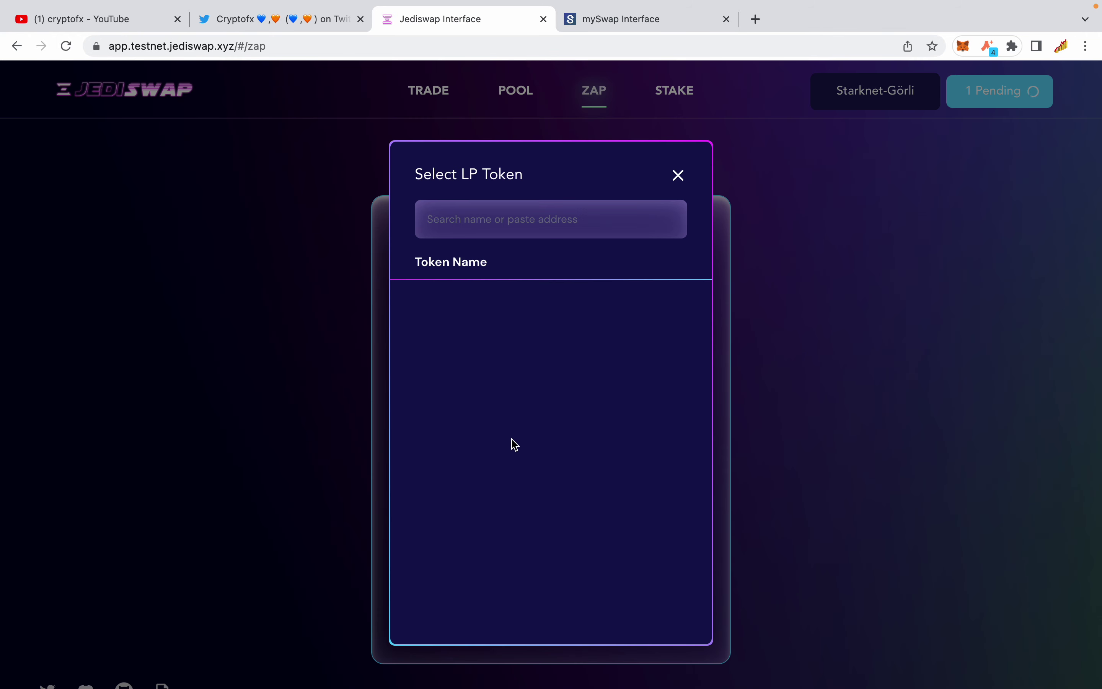
pyautogui.click(678, 176)
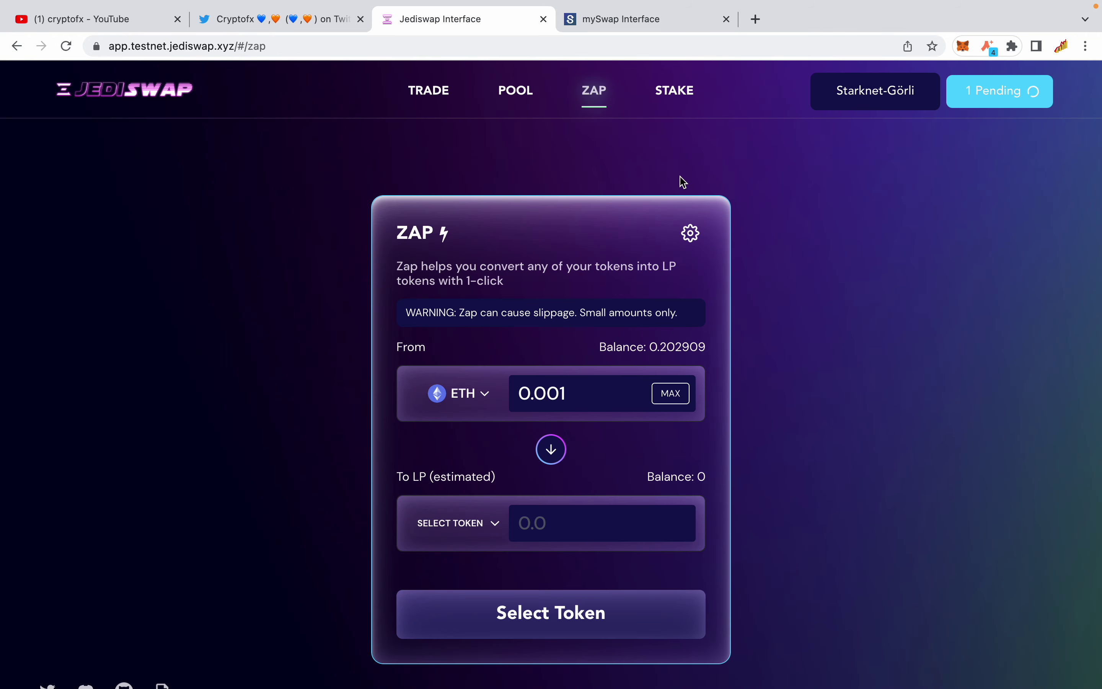
pyautogui.moveTo(151, 4)
pyautogui.hotkey('ctrl', 'Up')
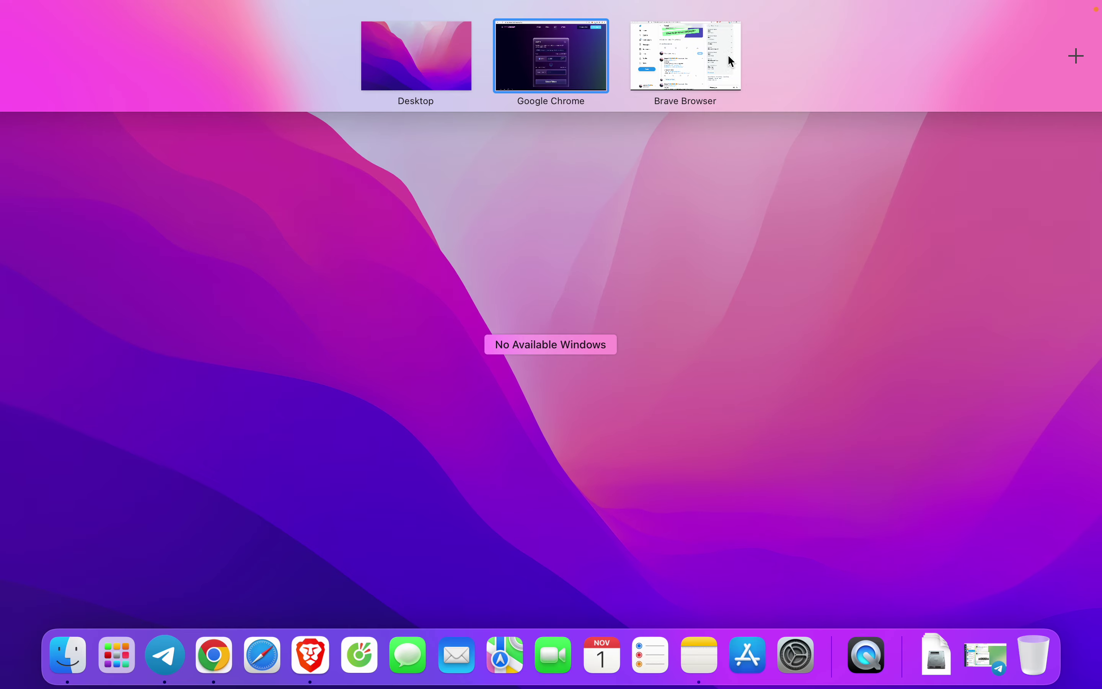
pyautogui.click(584, 79)
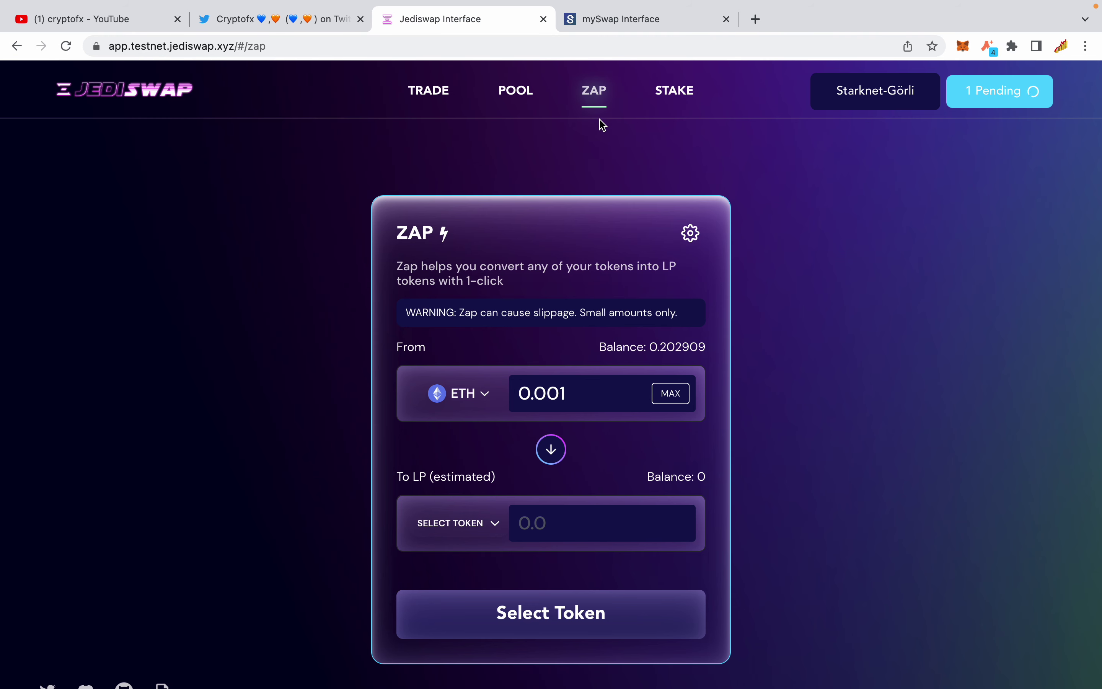
# Recheck the Zap's LP token list and close the JediSwap and mySwap pages to return to the Twitter thread.
pyautogui.click(479, 532)
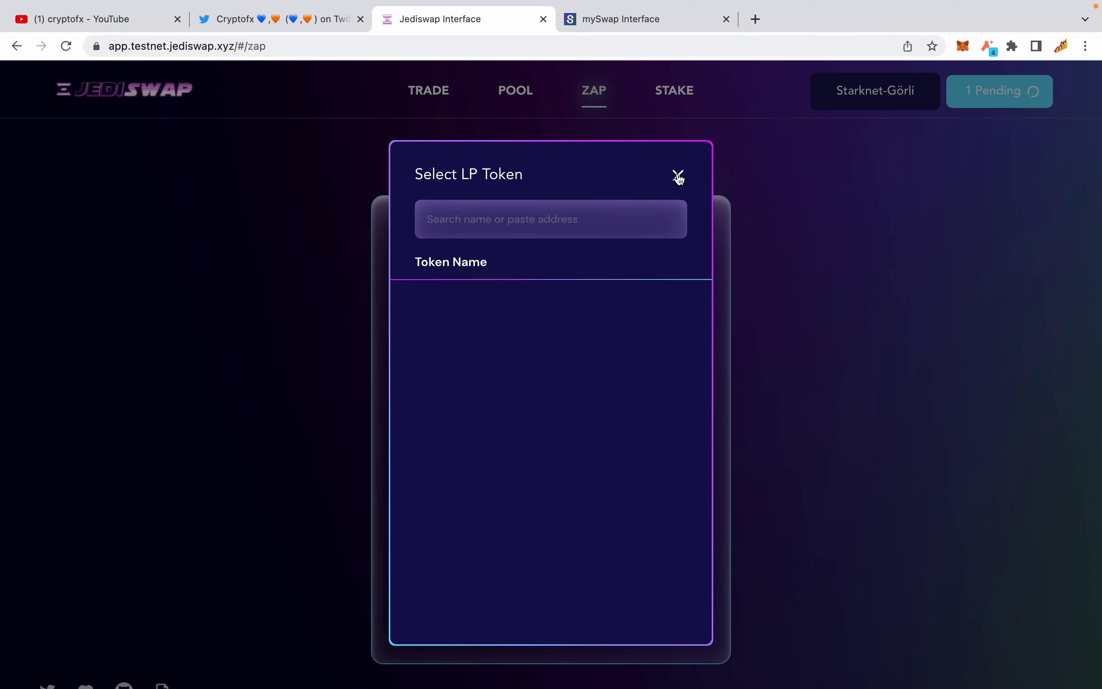
pyautogui.click(678, 176)
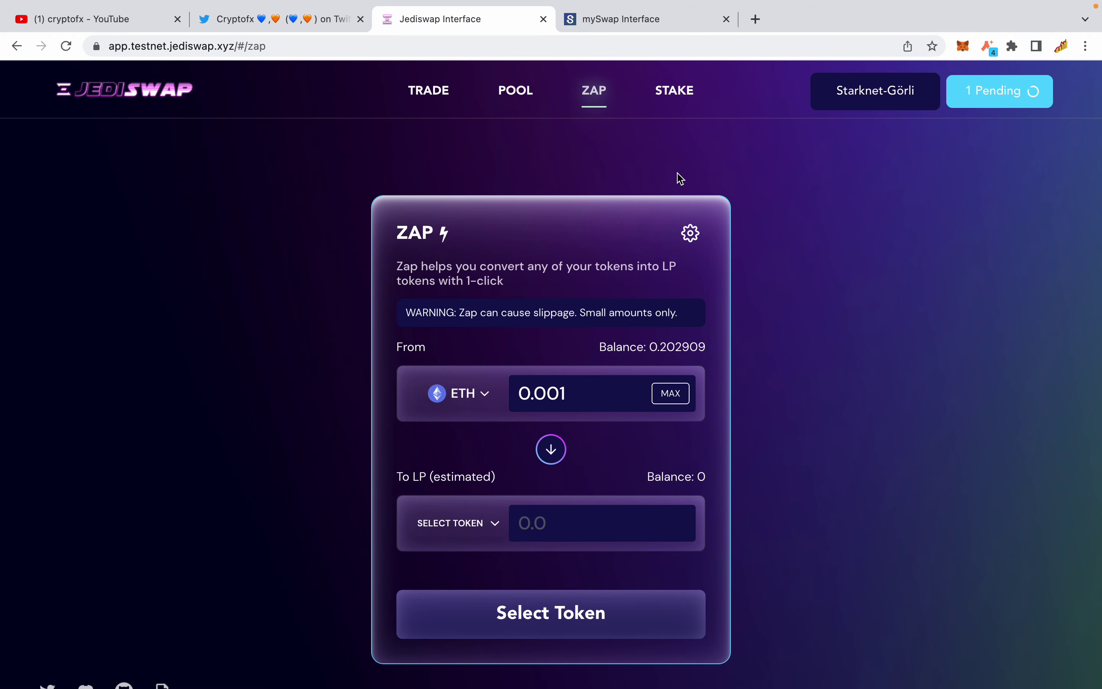
pyautogui.click(544, 19)
pyautogui.click(543, 19)
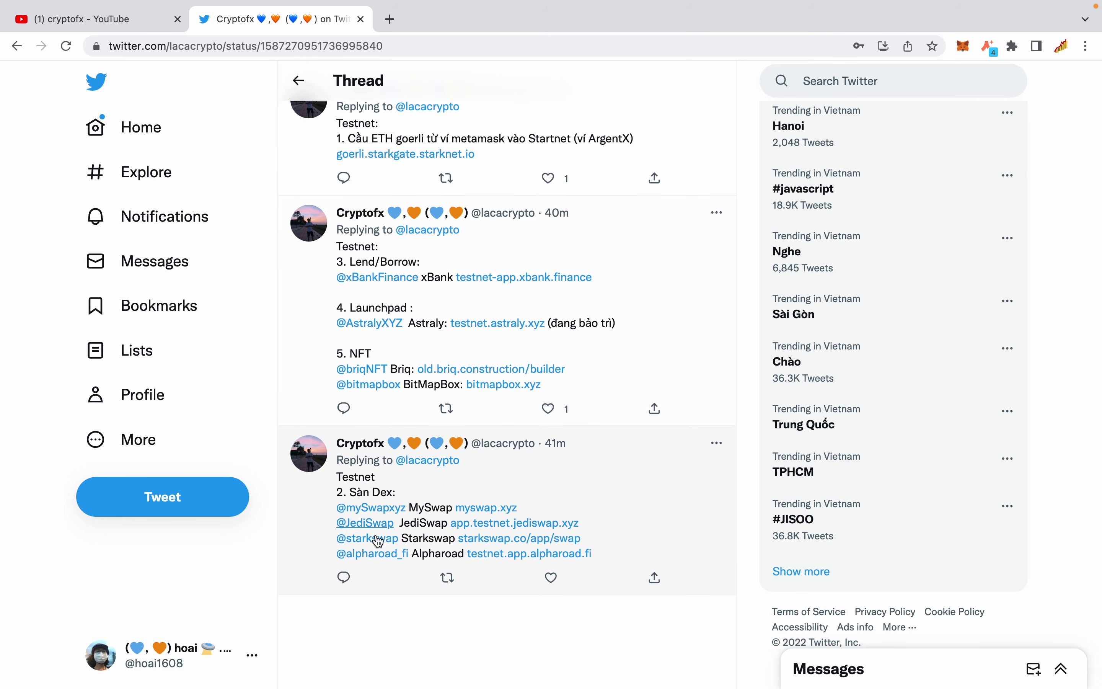
# Open the xBank testnet app from the thread's Lend/Borrow entry and connect the Argent X wallet with Account 1.
pyautogui.moveTo(384, 546)
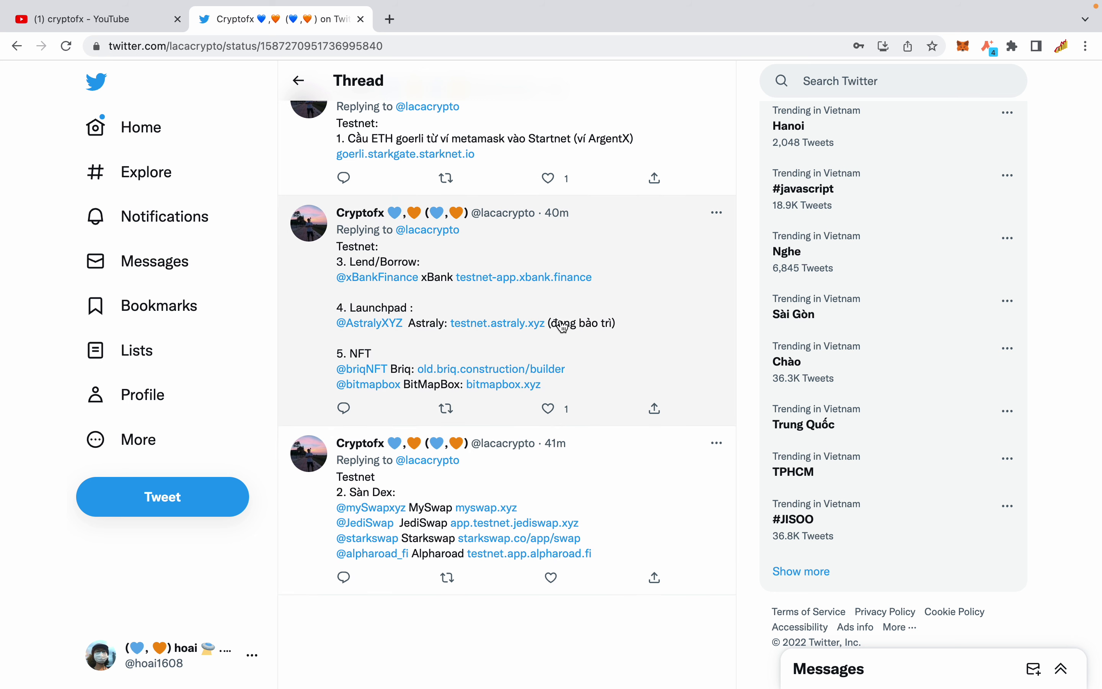
pyautogui.scroll(2, 559, 326)
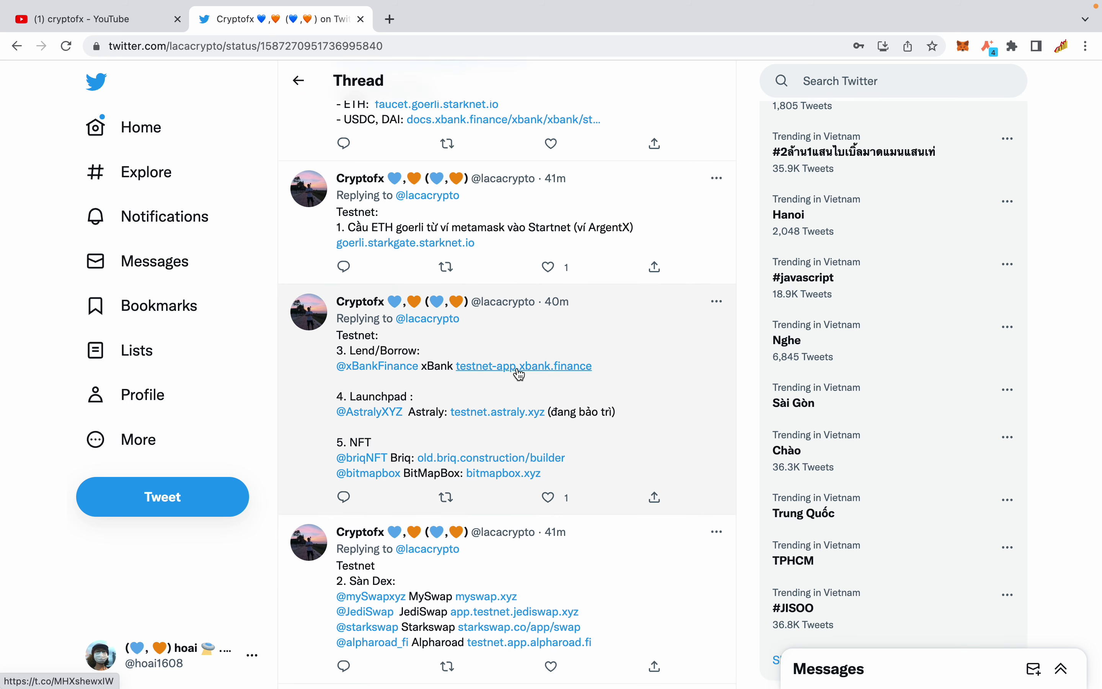
pyautogui.click(510, 370)
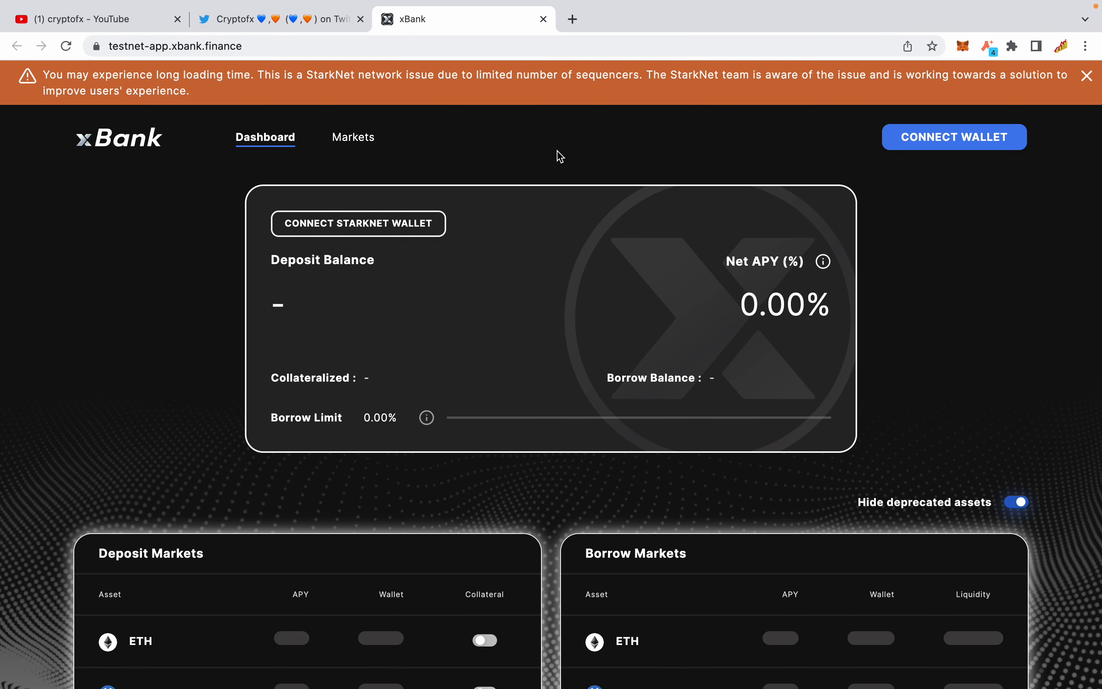
pyautogui.click(950, 143)
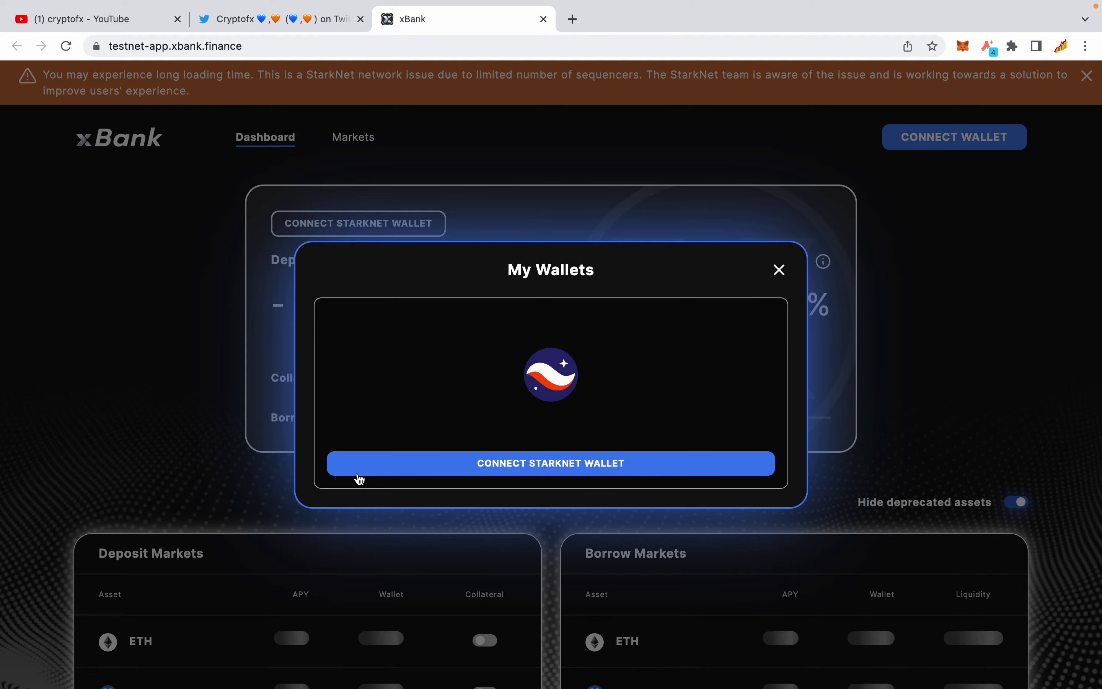
pyautogui.click(533, 461)
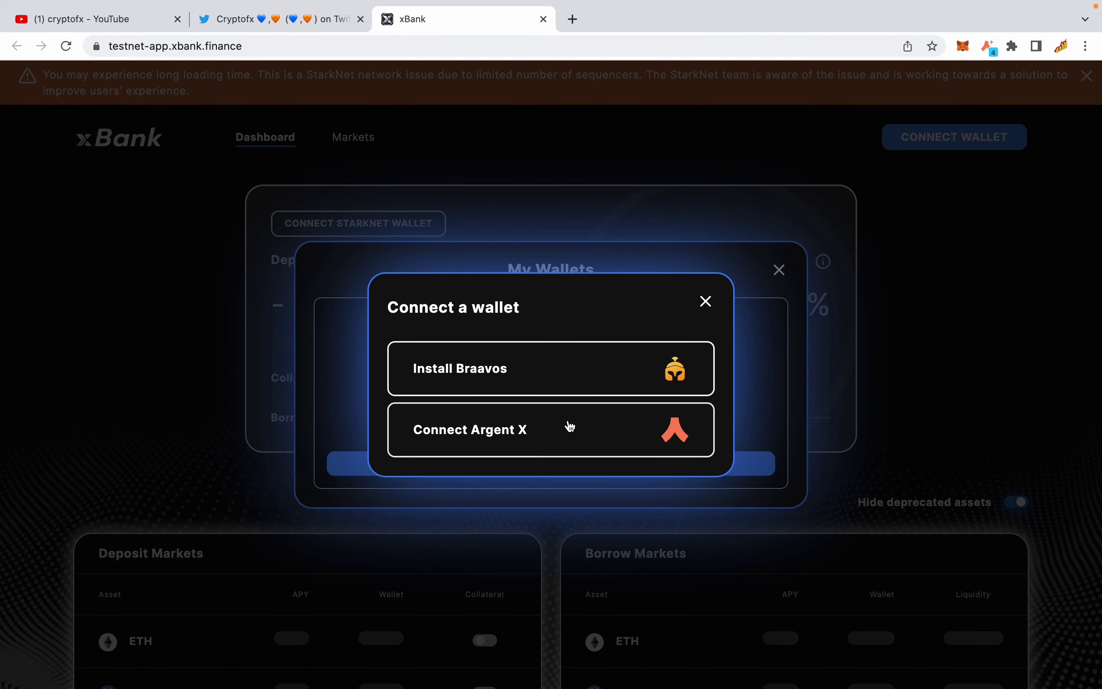
pyautogui.click(572, 425)
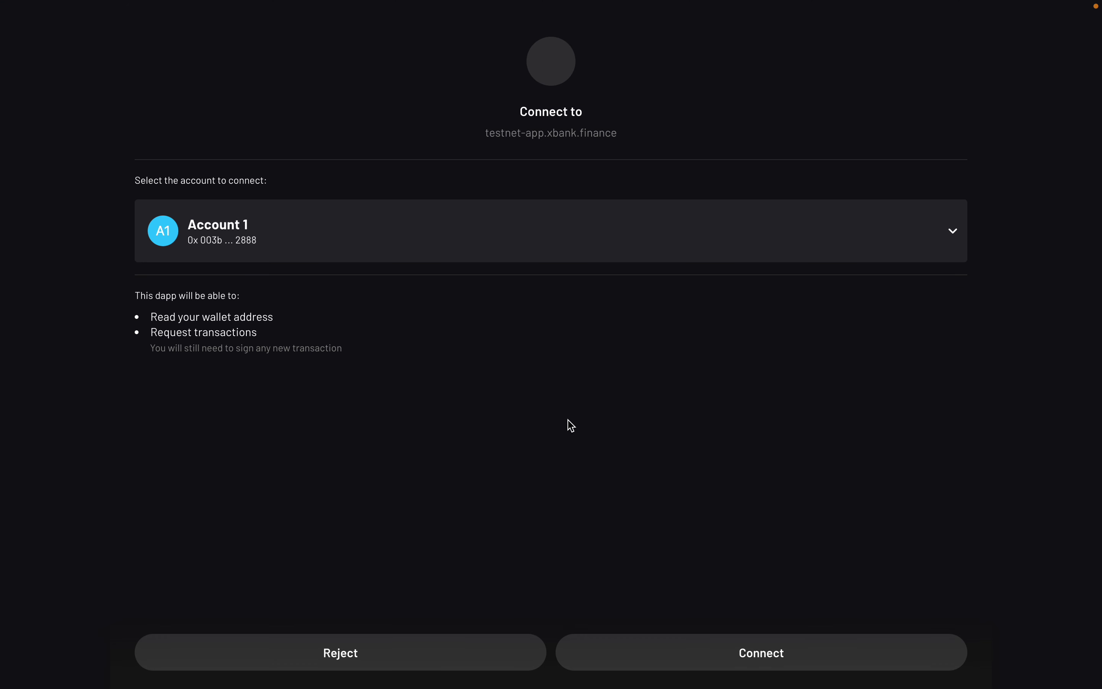
pyautogui.click(647, 658)
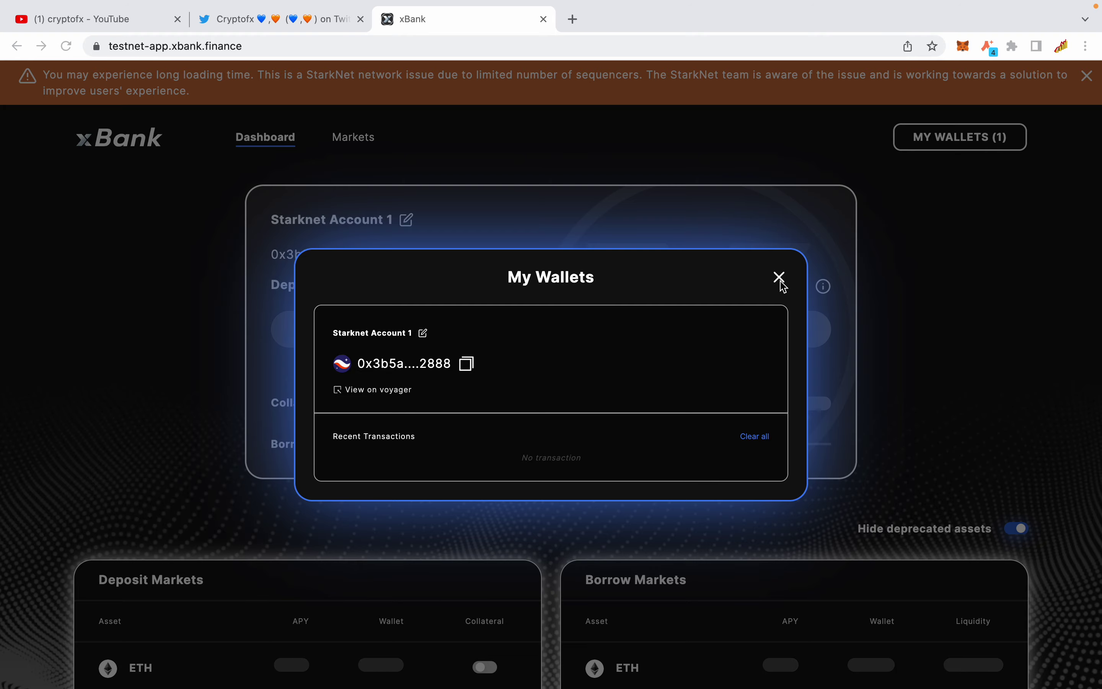
pyautogui.click(925, 248)
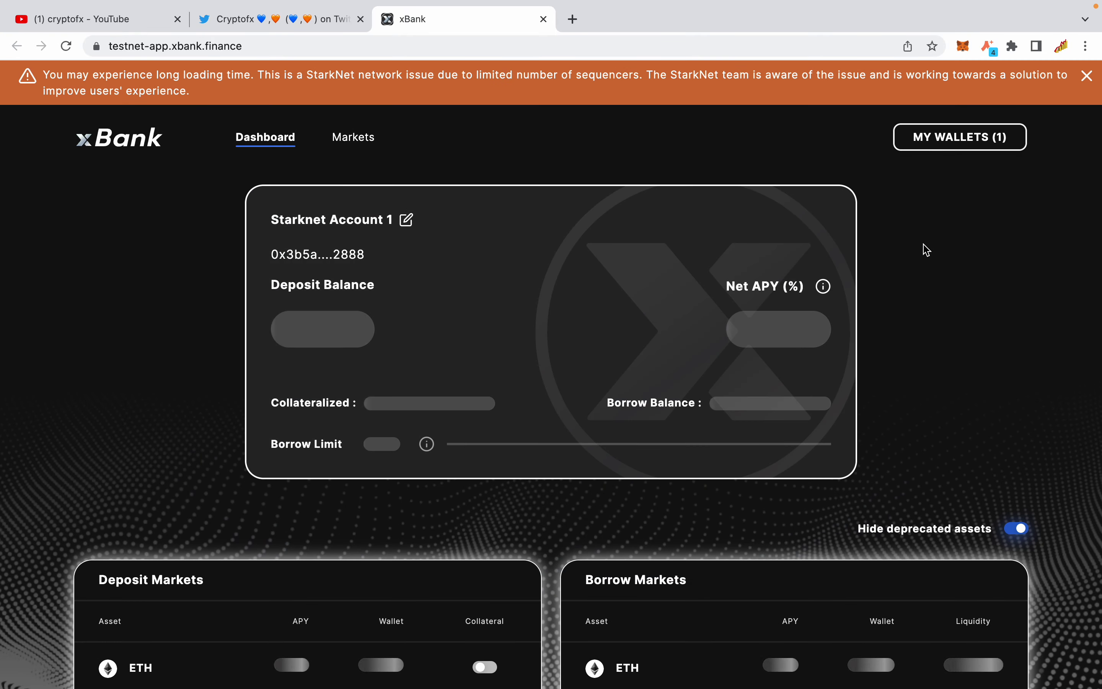
# View the ETH deposit form in xBank's Deposit Markets and close it.
pyautogui.scroll(-5, 928, 250)
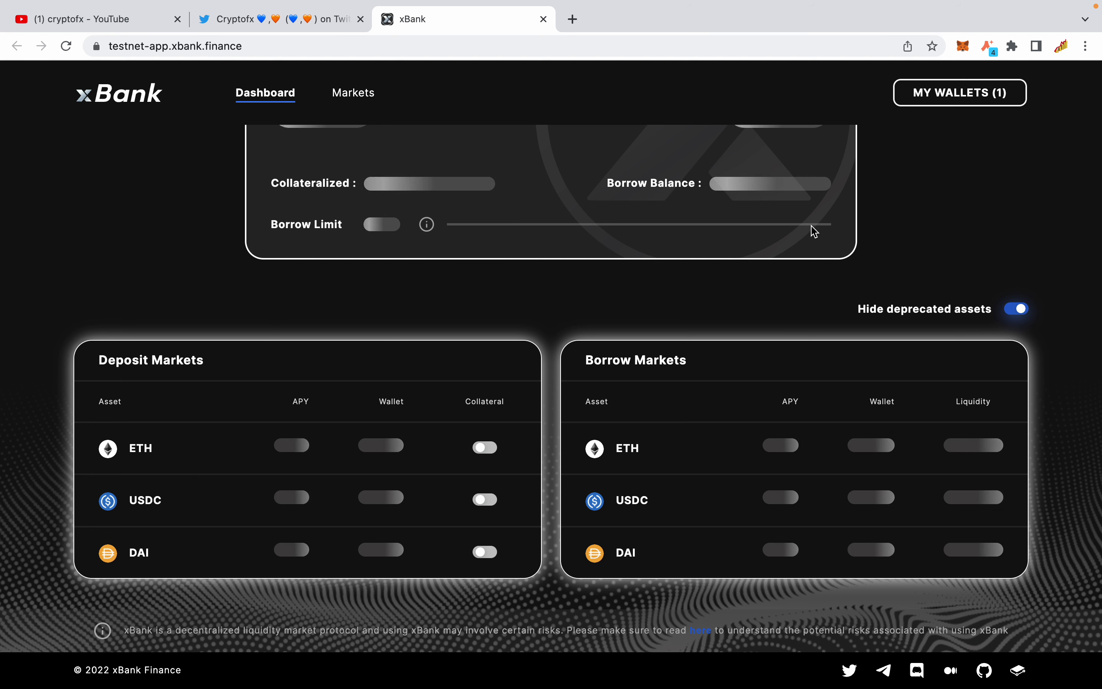
pyautogui.click(142, 451)
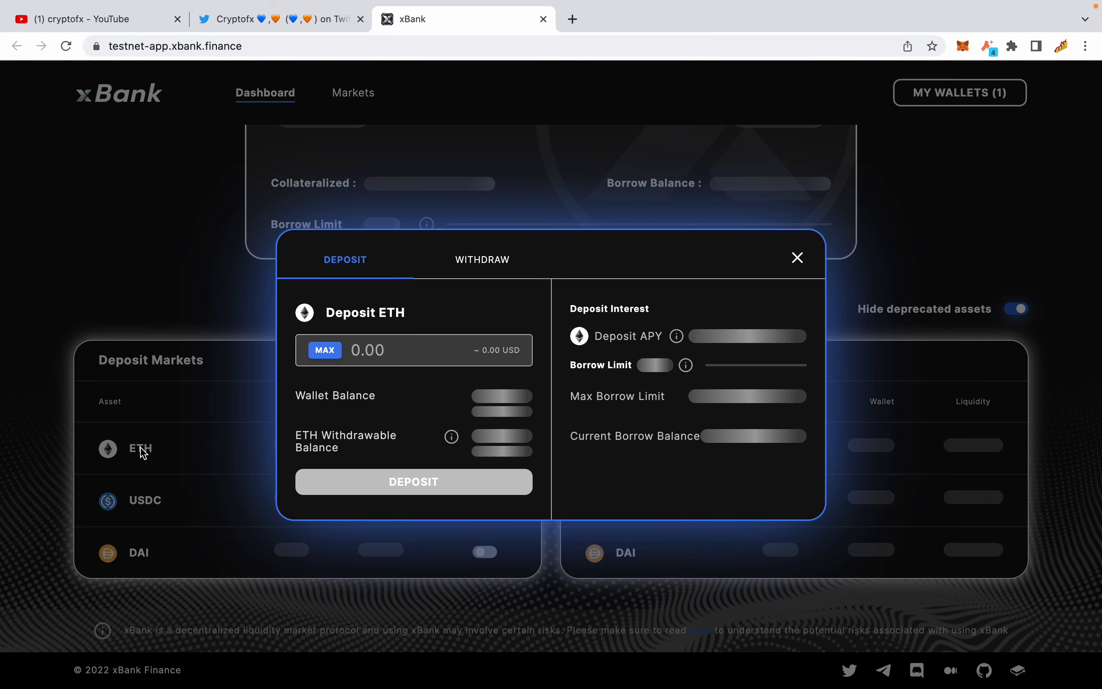
pyautogui.click(798, 258)
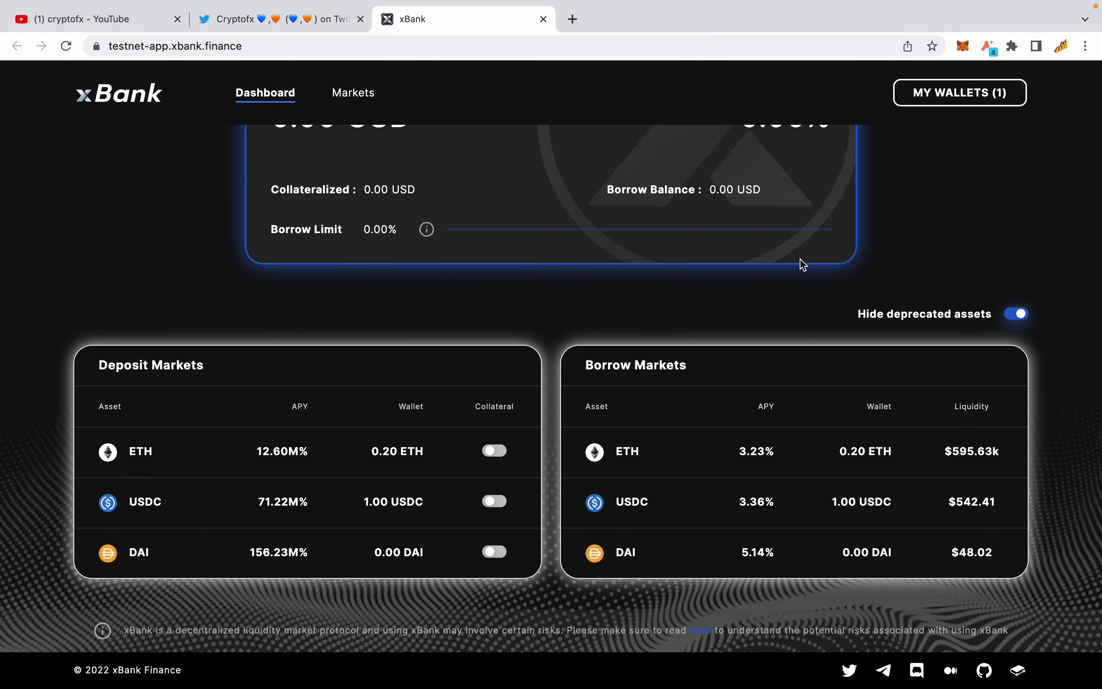
# Enable ETH as collateral in xBank's Deposit Markets, approve the transaction in Argent X, and close the collateral dialog.
pyautogui.click(495, 450)
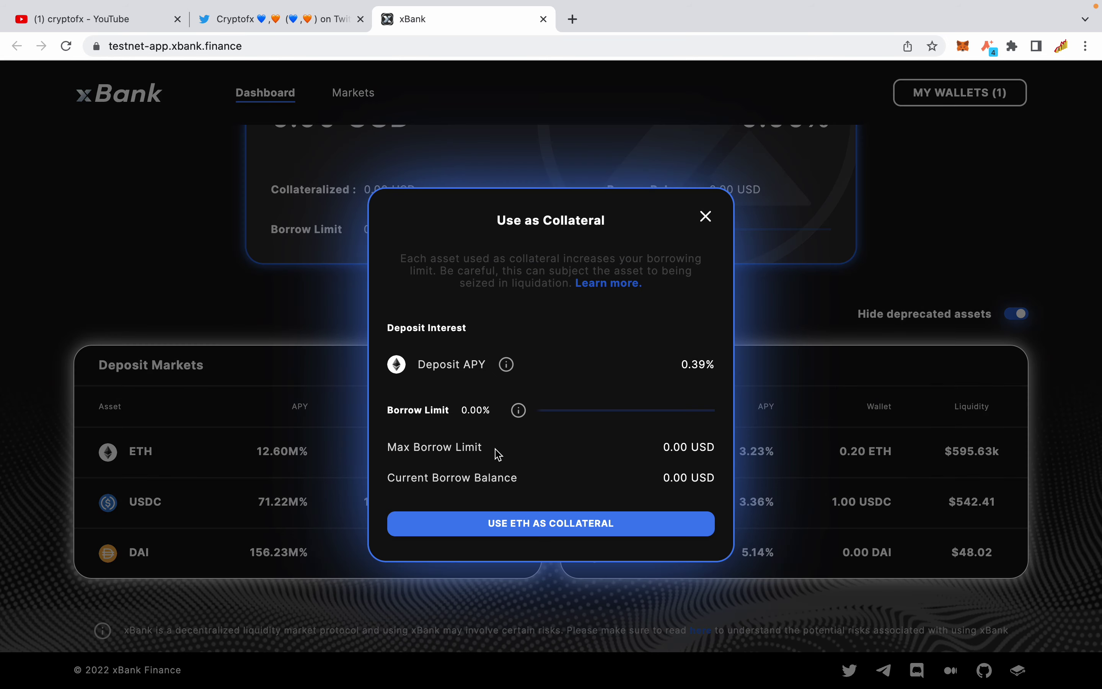
pyautogui.click(531, 529)
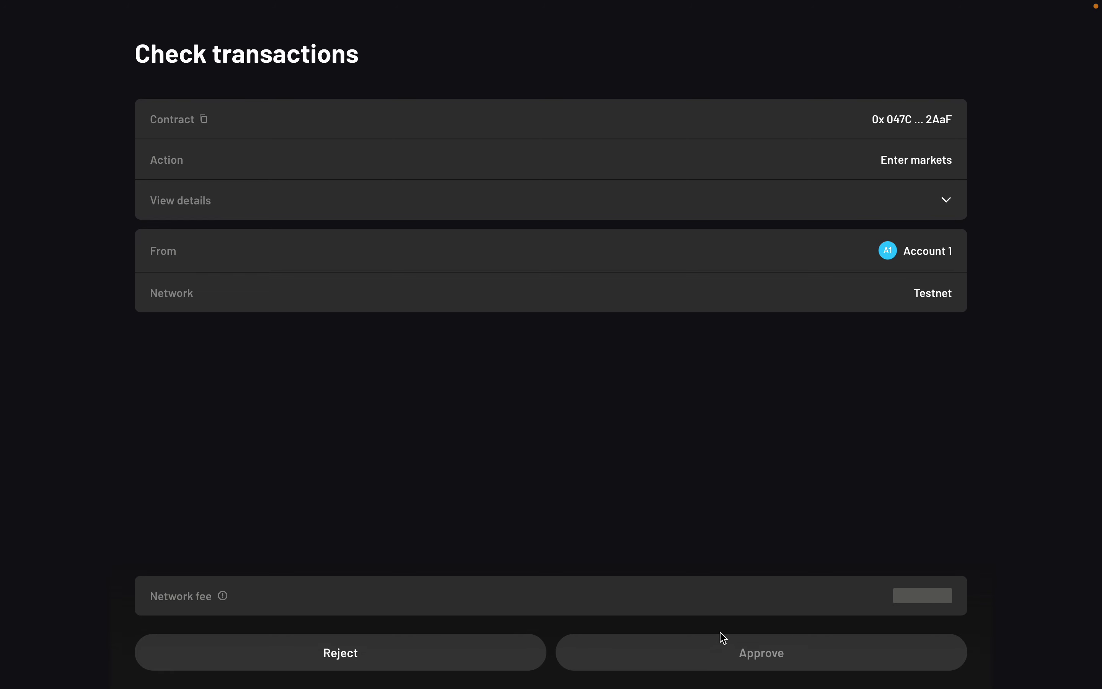
pyautogui.click(738, 658)
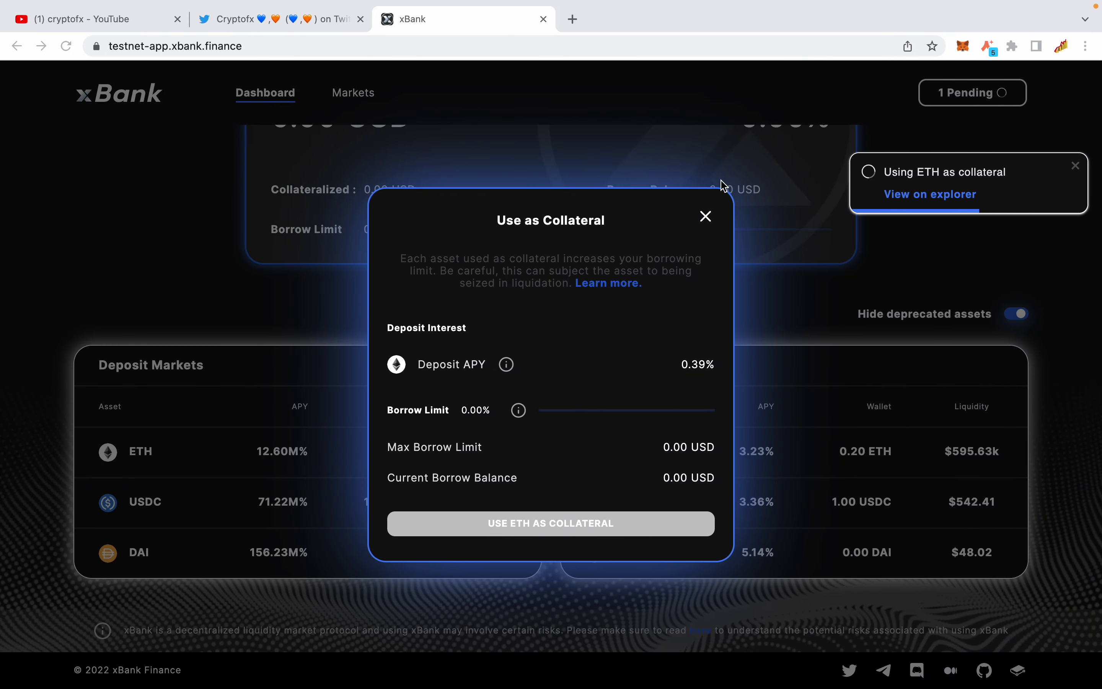
pyautogui.click(707, 217)
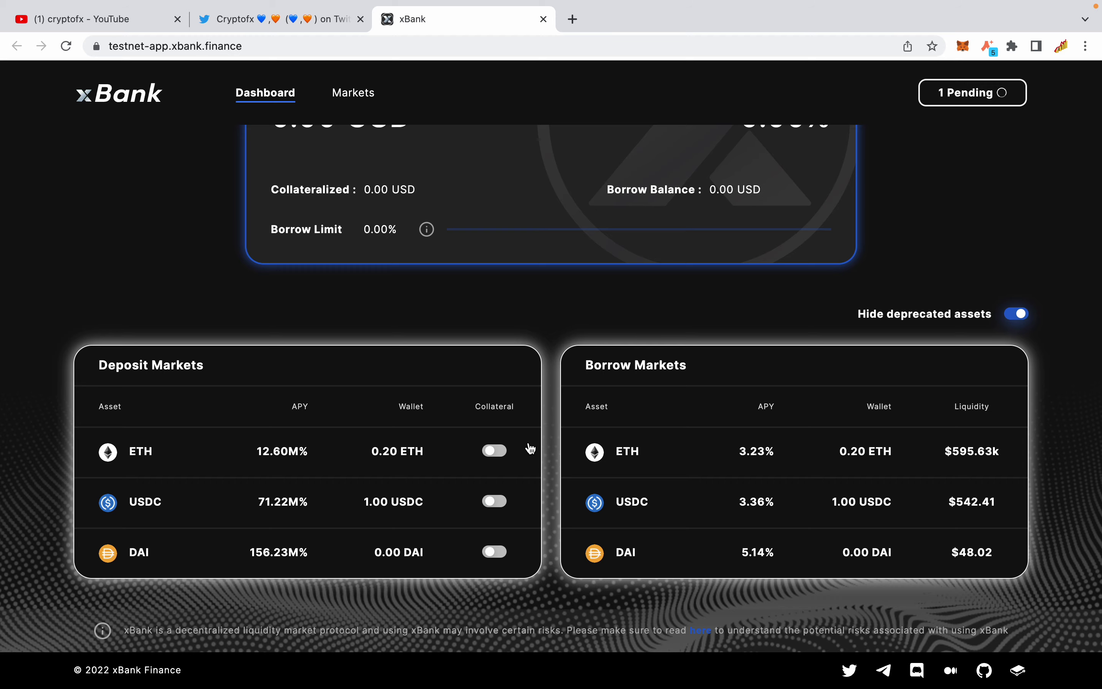
# Enter 0.001 ETH as the deposit amount in the ETH form of xBank's Deposit Markets.
pyautogui.click(220, 459)
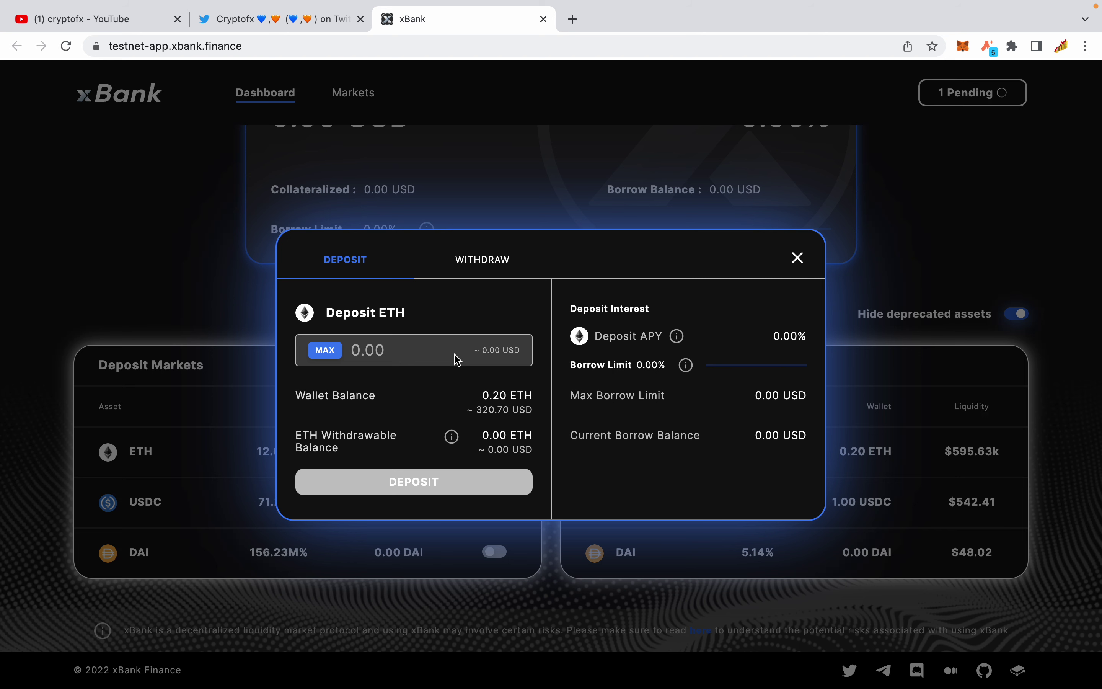
pyautogui.click(328, 354)
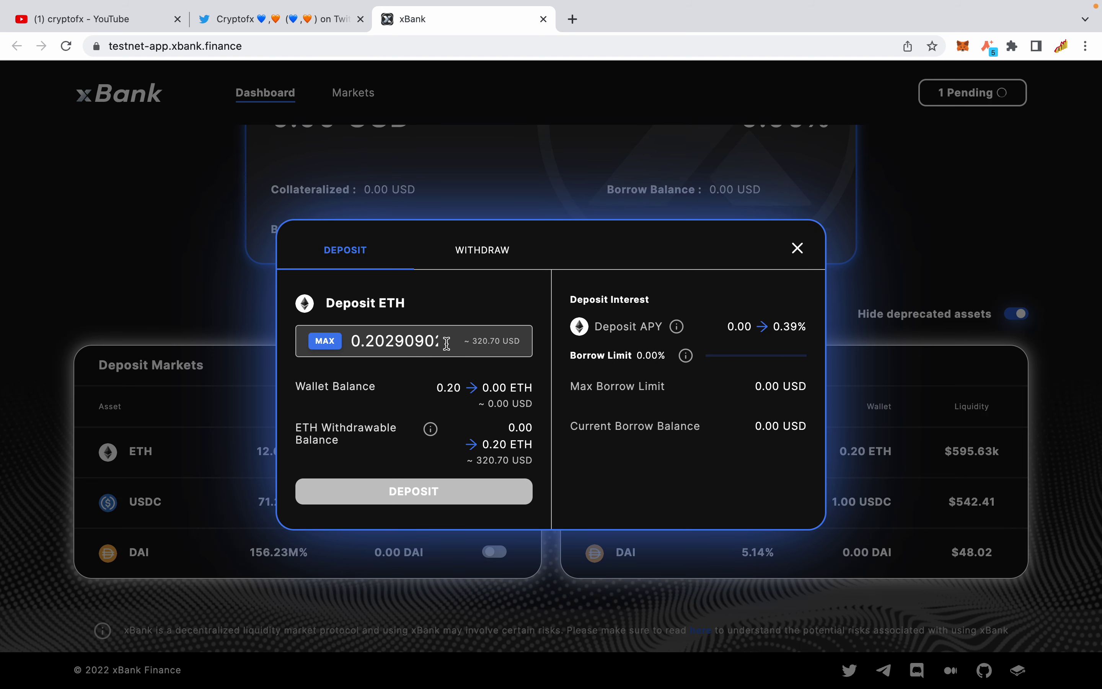
pyautogui.click(370, 340)
pyautogui.press('BackSpace')
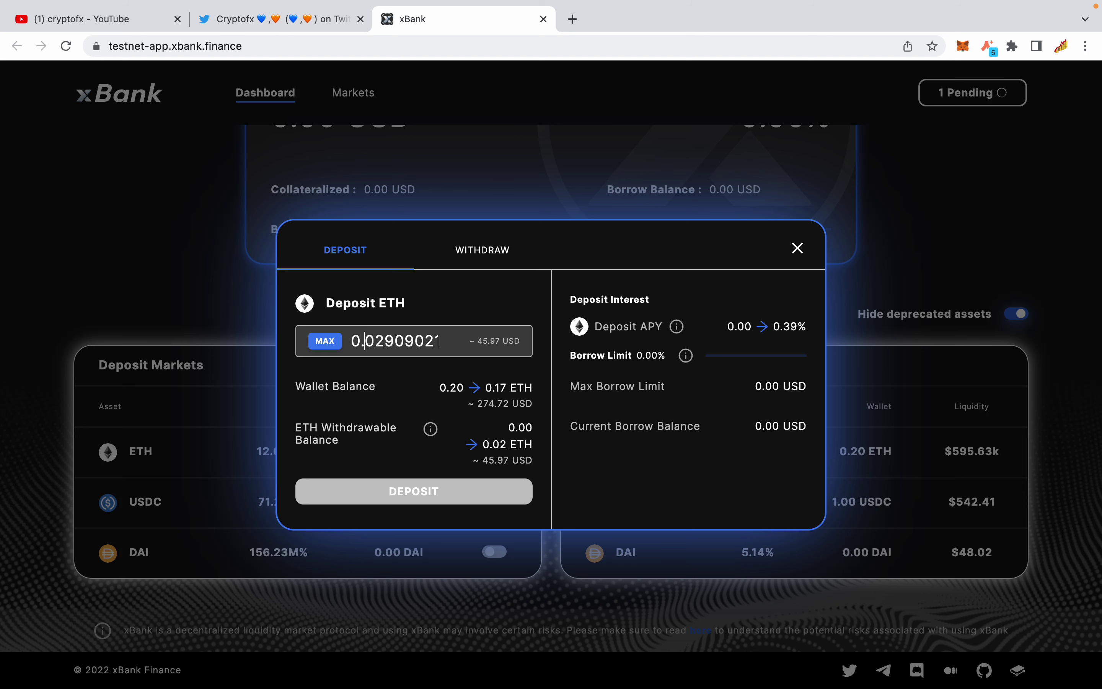
pyautogui.write('0')
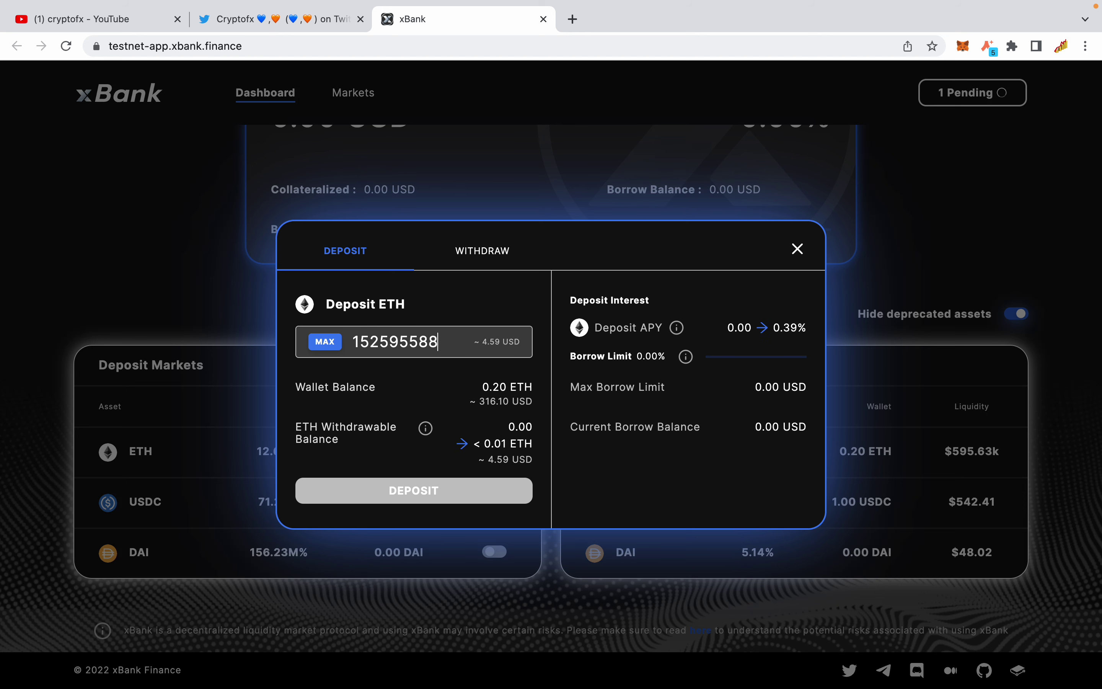
pyautogui.press('super+a')
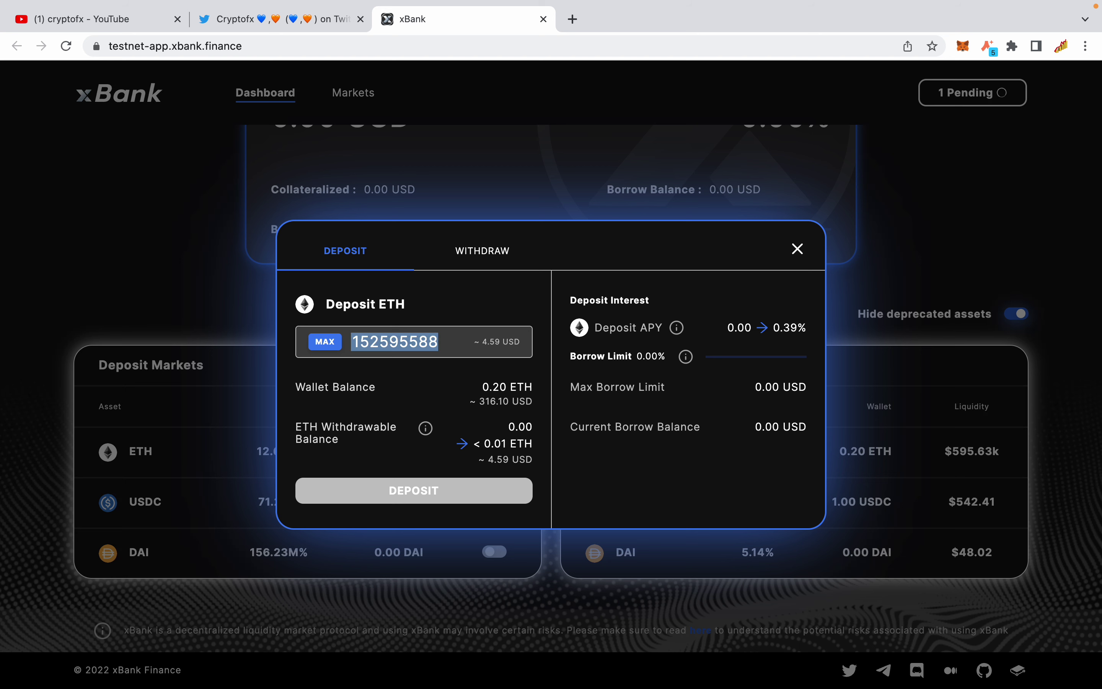
pyautogui.write('0')
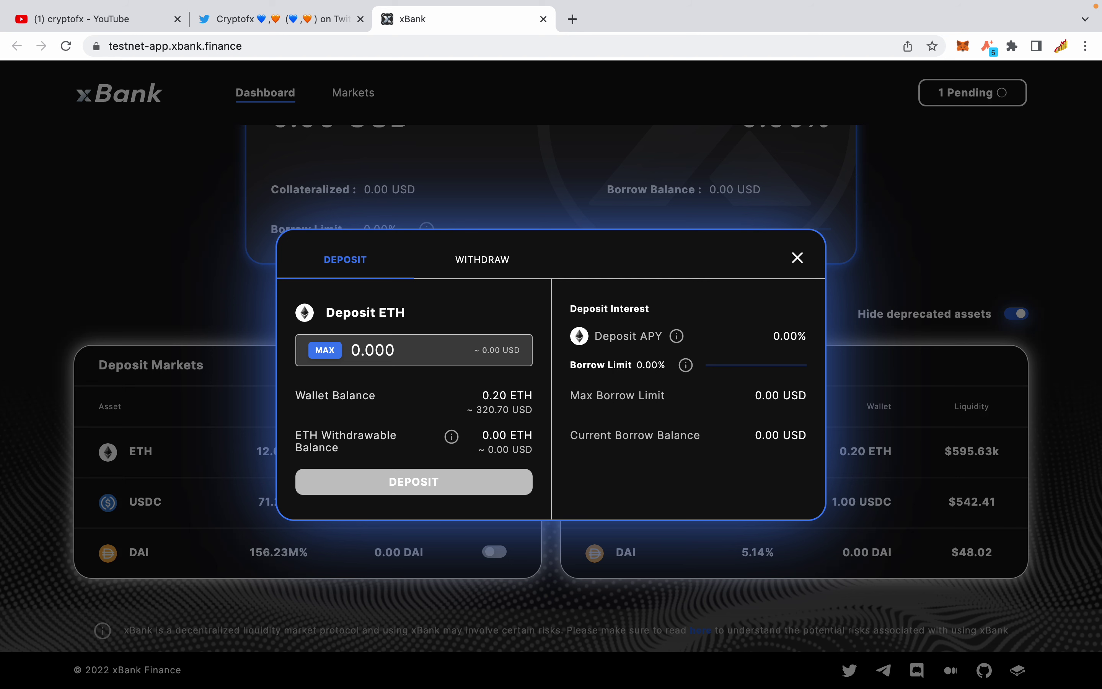
pyautogui.write('.001')
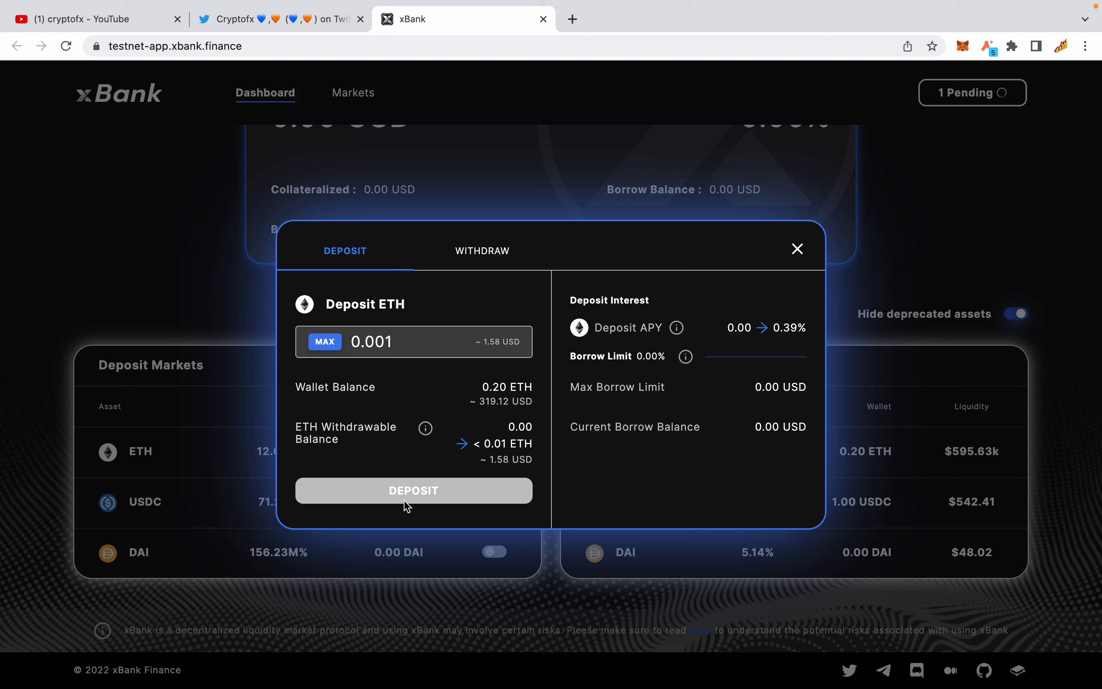
# View the ETH withdrawal form, return to the deposit form, and close the dialog.
pyautogui.click(474, 259)
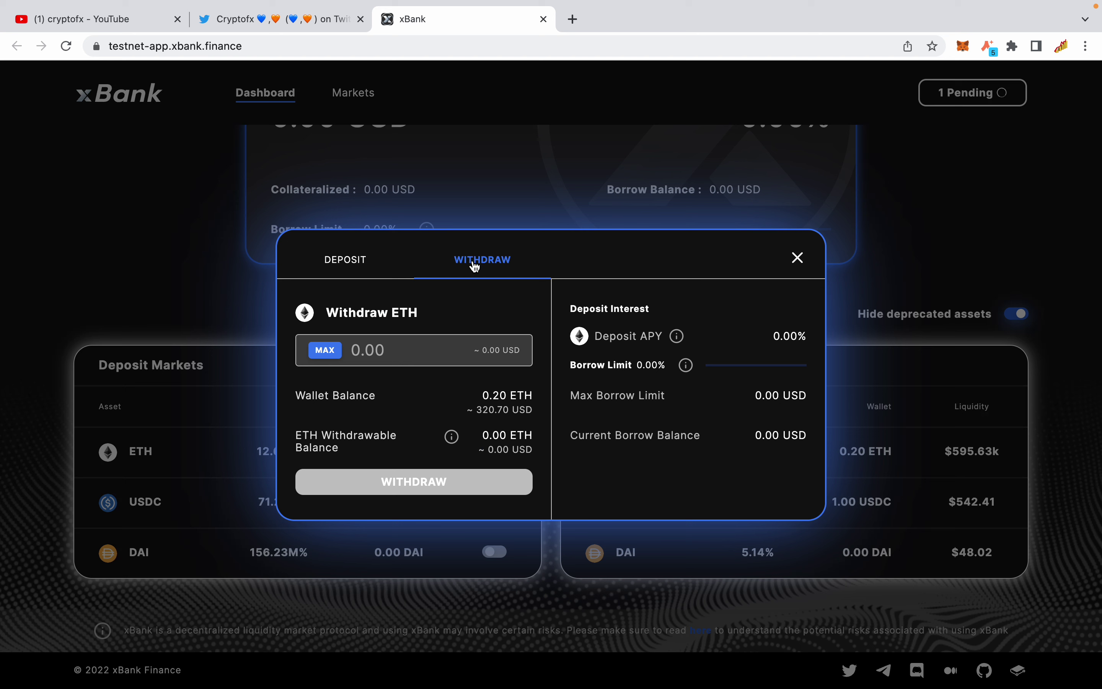
pyautogui.click(353, 275)
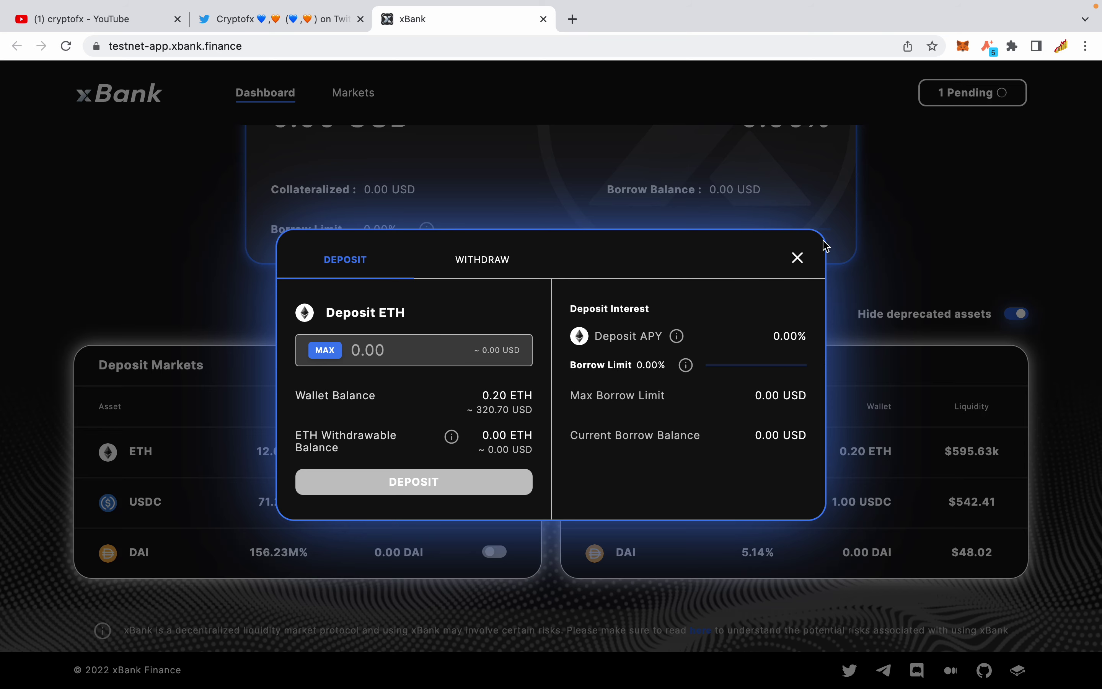
pyautogui.click(797, 258)
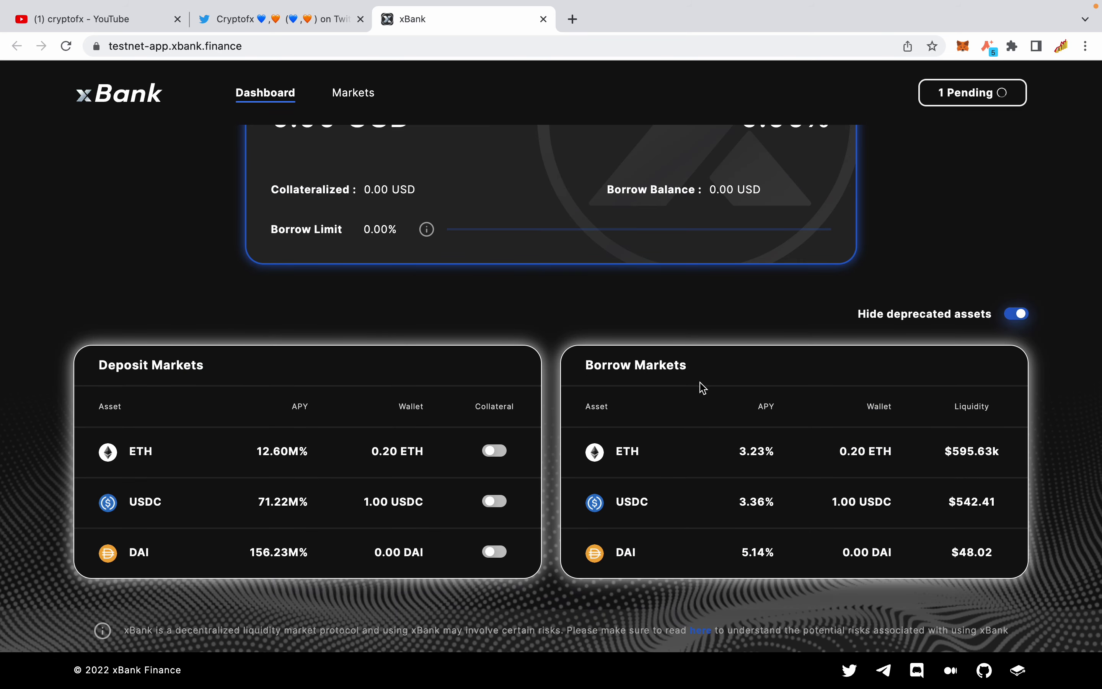
# View the ETH borrow form in xBank's Borrow Markets and close it.
pyautogui.click(774, 462)
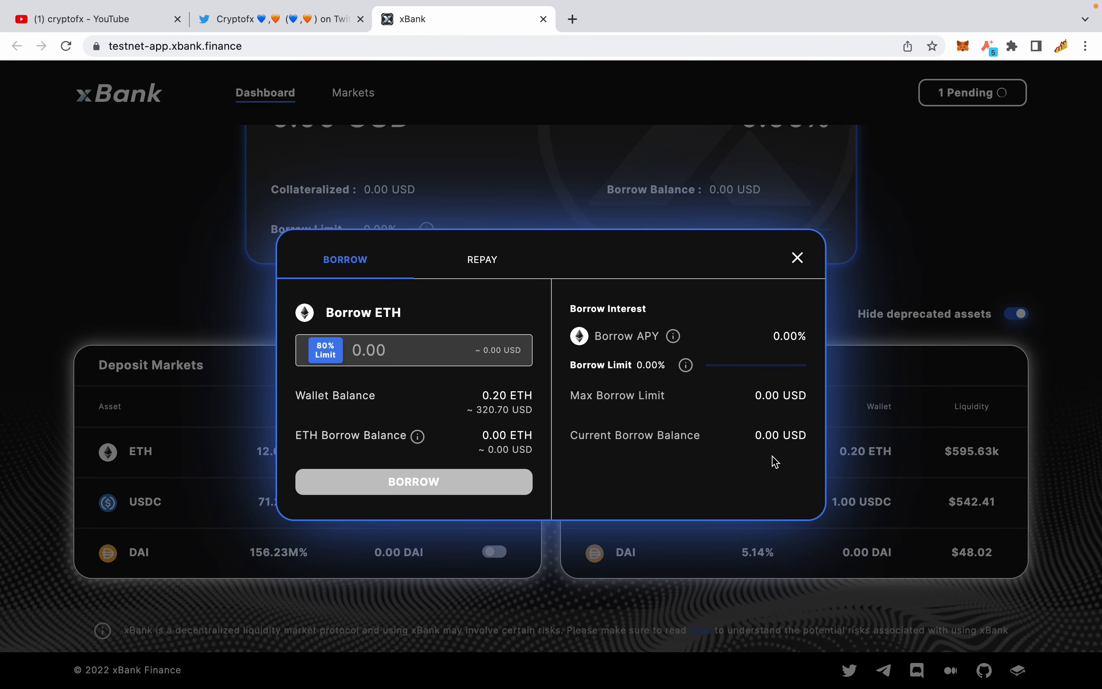
pyautogui.click(802, 261)
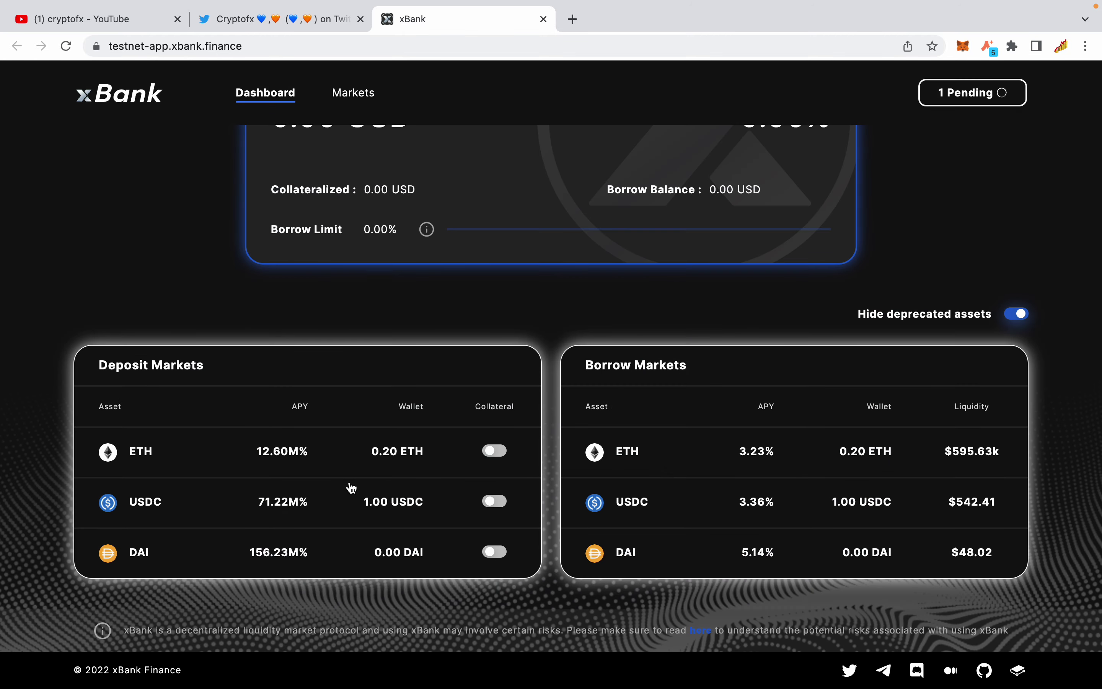
pyautogui.click(732, 447)
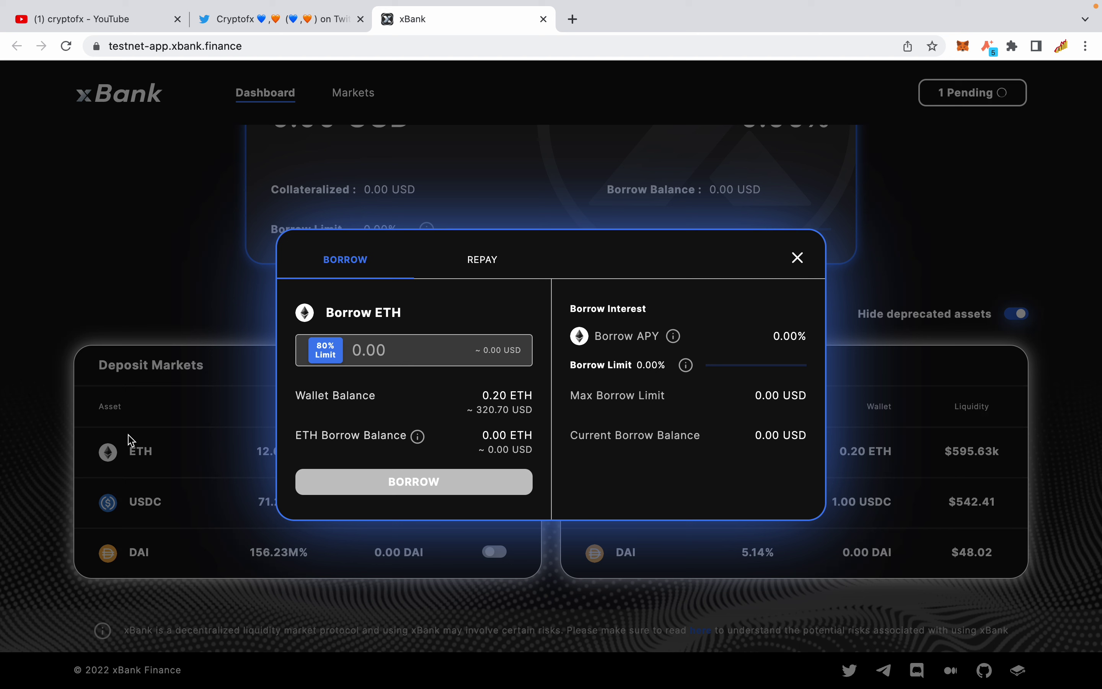
pyautogui.click(795, 266)
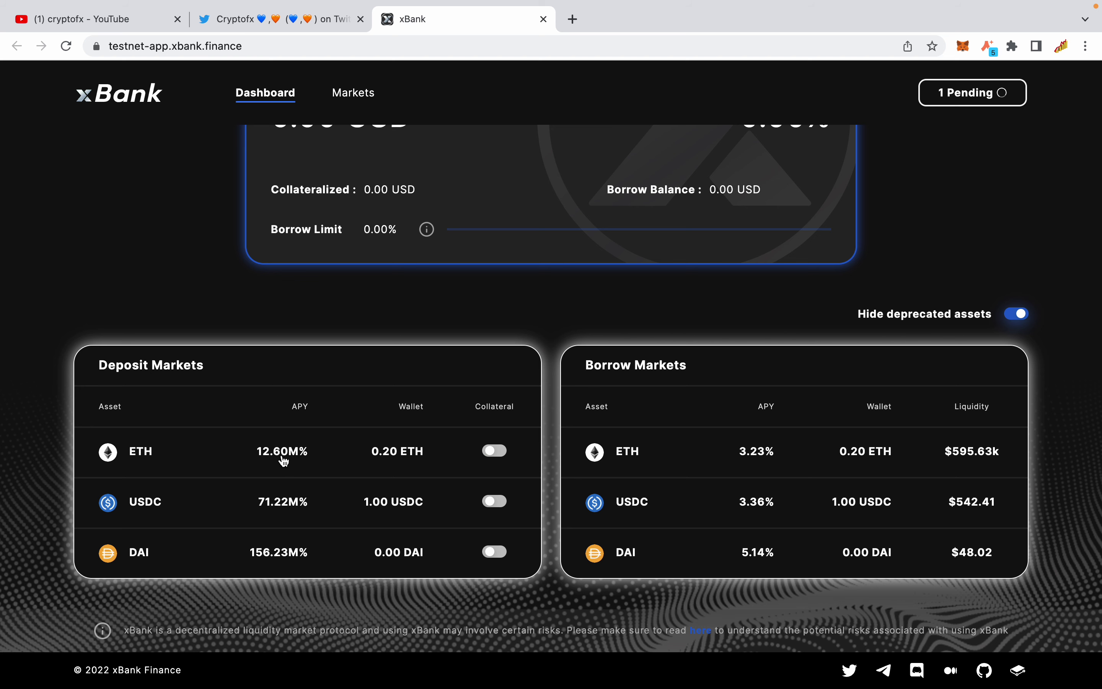
# Review xBank's account summary and the Markets page's deposit and borrow overview, and return to the Dashboard.
pyautogui.scroll(5, 304, 449)
pyautogui.scroll(-5, 304, 449)
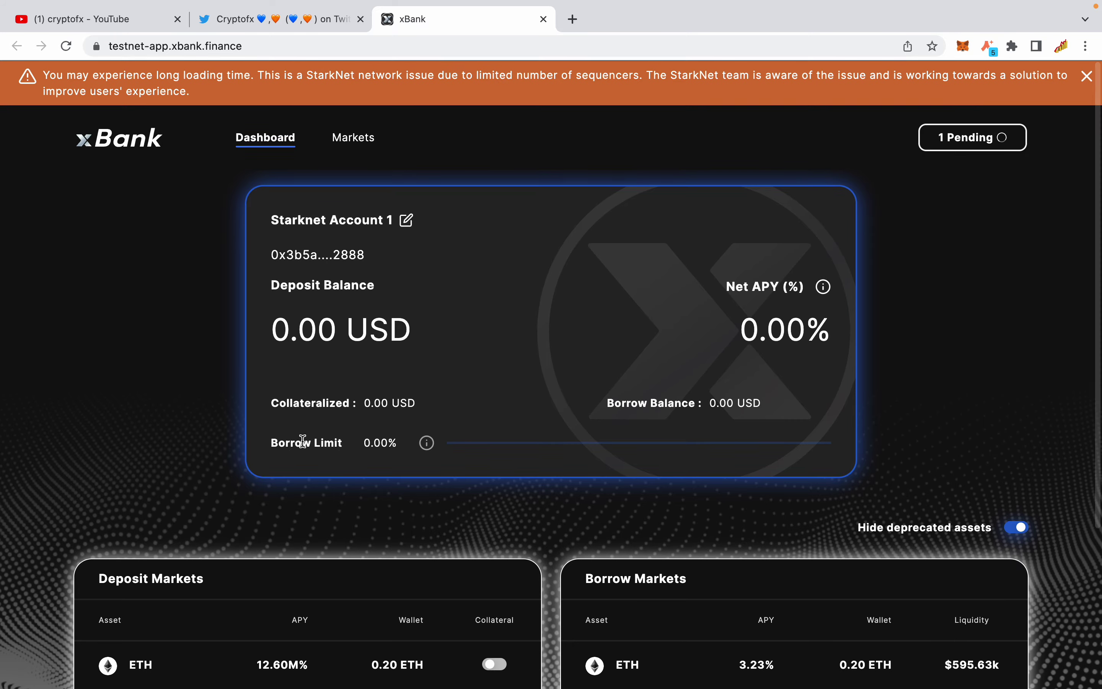
pyautogui.scroll(5, 304, 449)
pyautogui.scroll(-2, 303, 449)
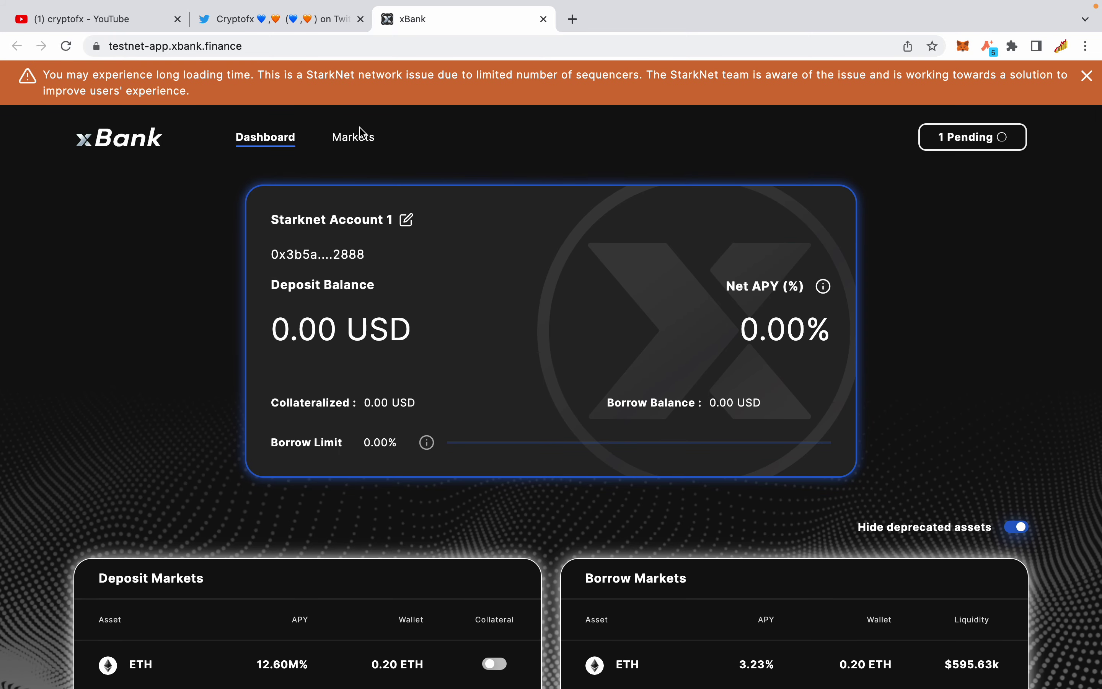
pyautogui.click(360, 141)
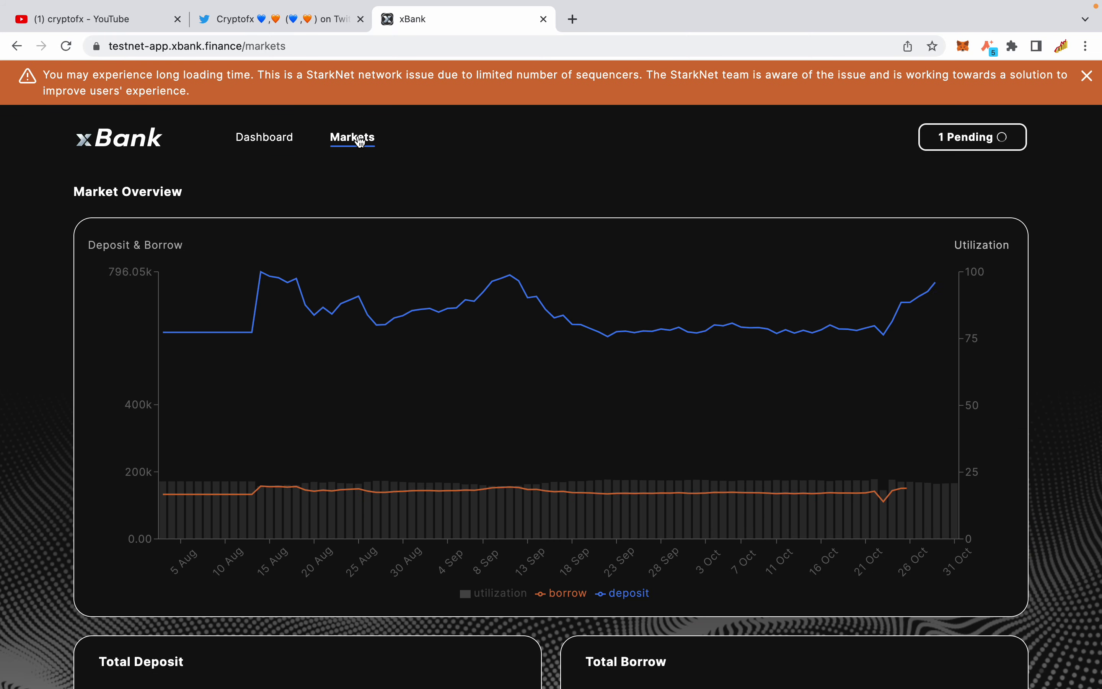
pyautogui.moveTo(340, 283)
pyautogui.scroll(-5, 339, 282)
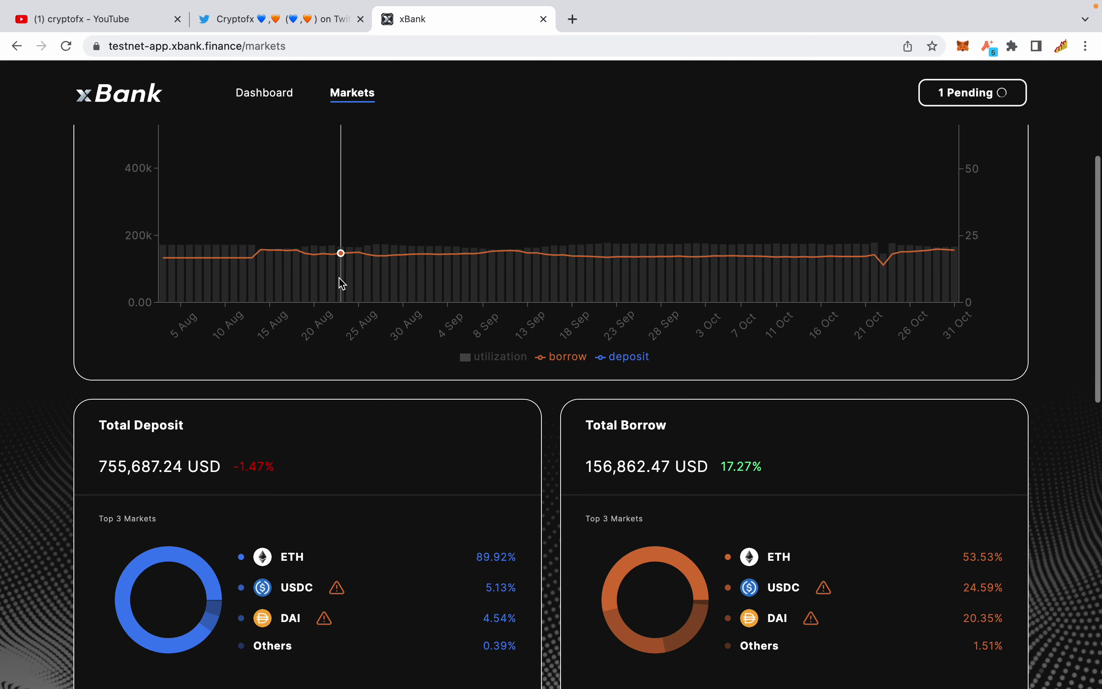
pyautogui.scroll(6, 341, 284)
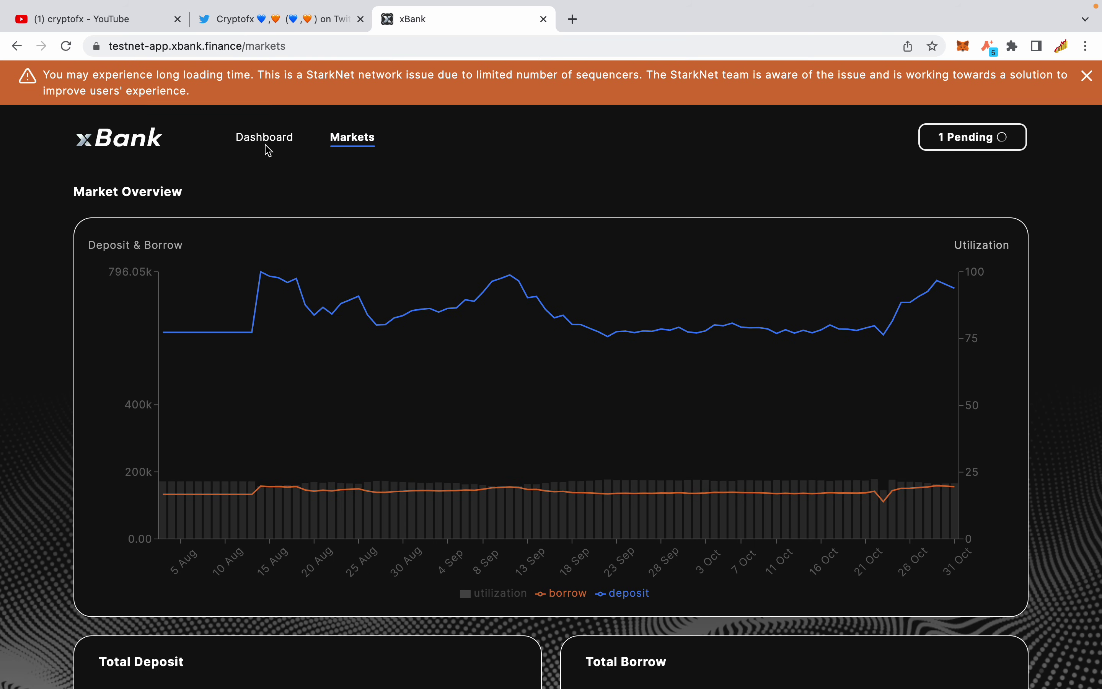
pyautogui.click(278, 137)
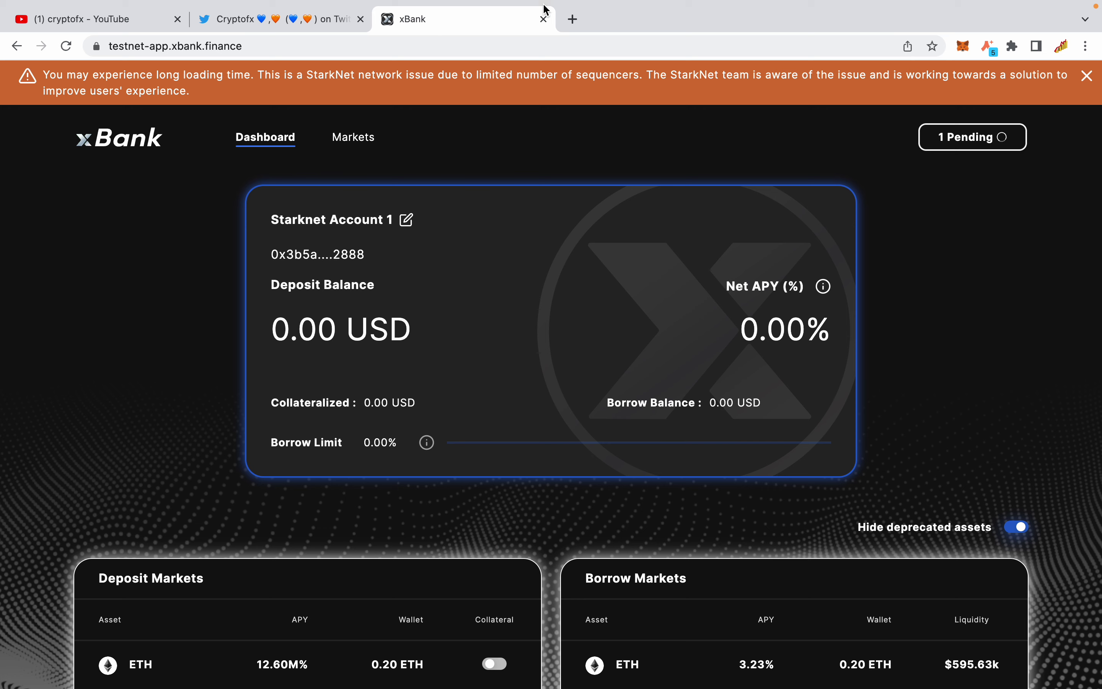
# Close xBank, check the Astraly testnet page from the thread's Launchpad entry, and close it.
pyautogui.click(544, 20)
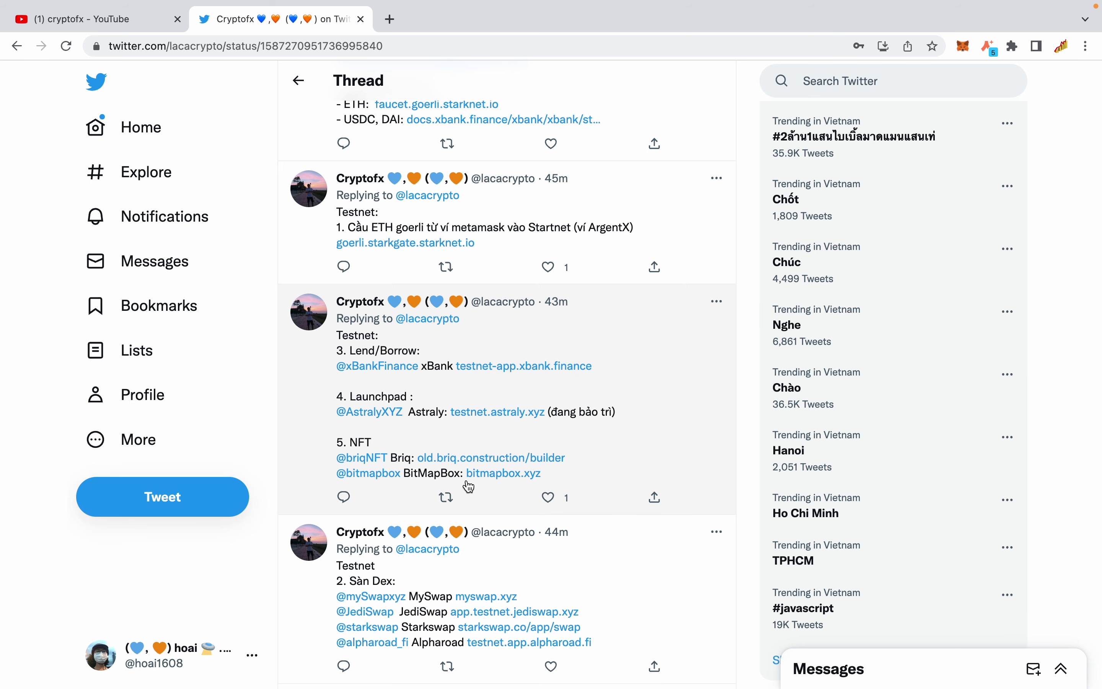
pyautogui.scroll(-4, 469, 486)
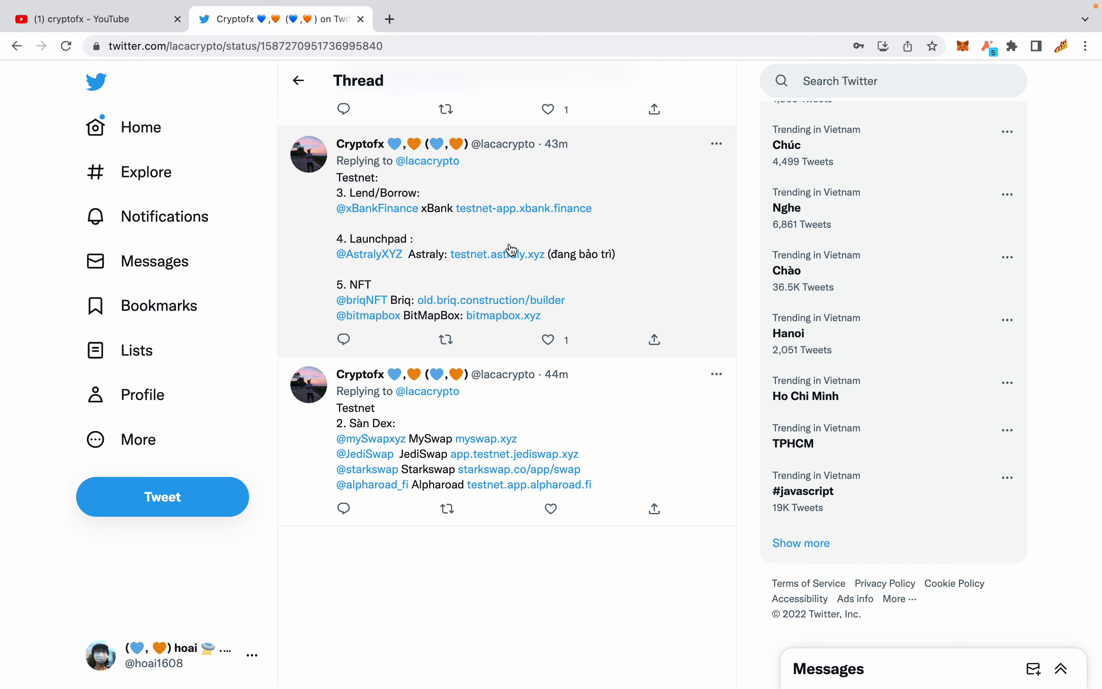
pyautogui.click(532, 255)
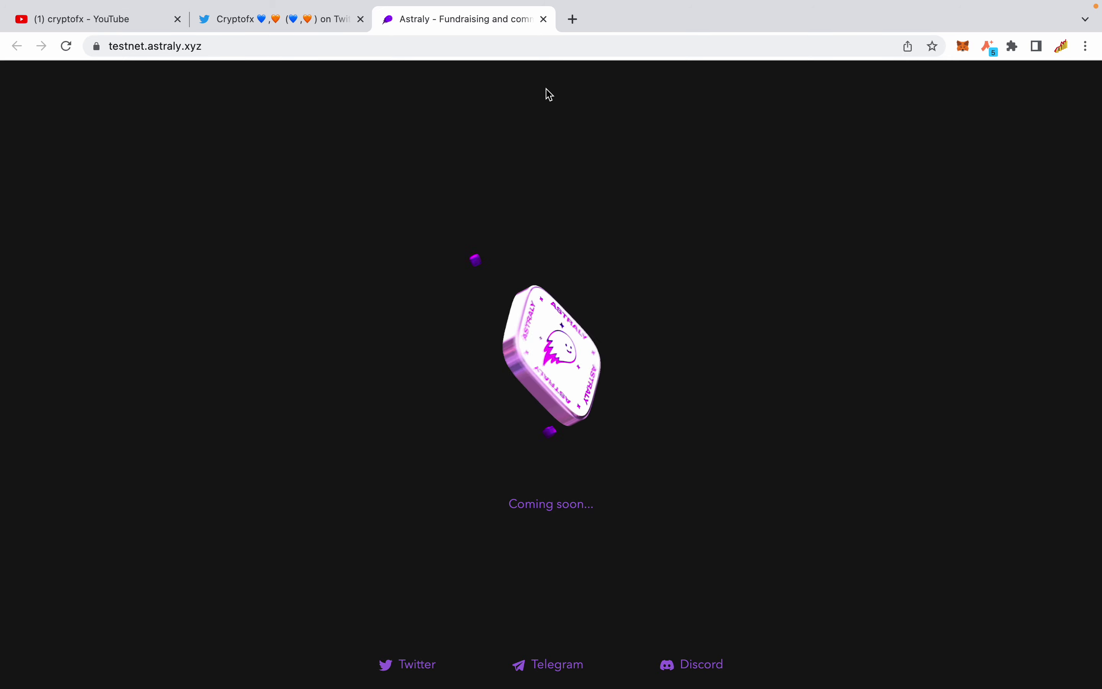
pyautogui.click(546, 20)
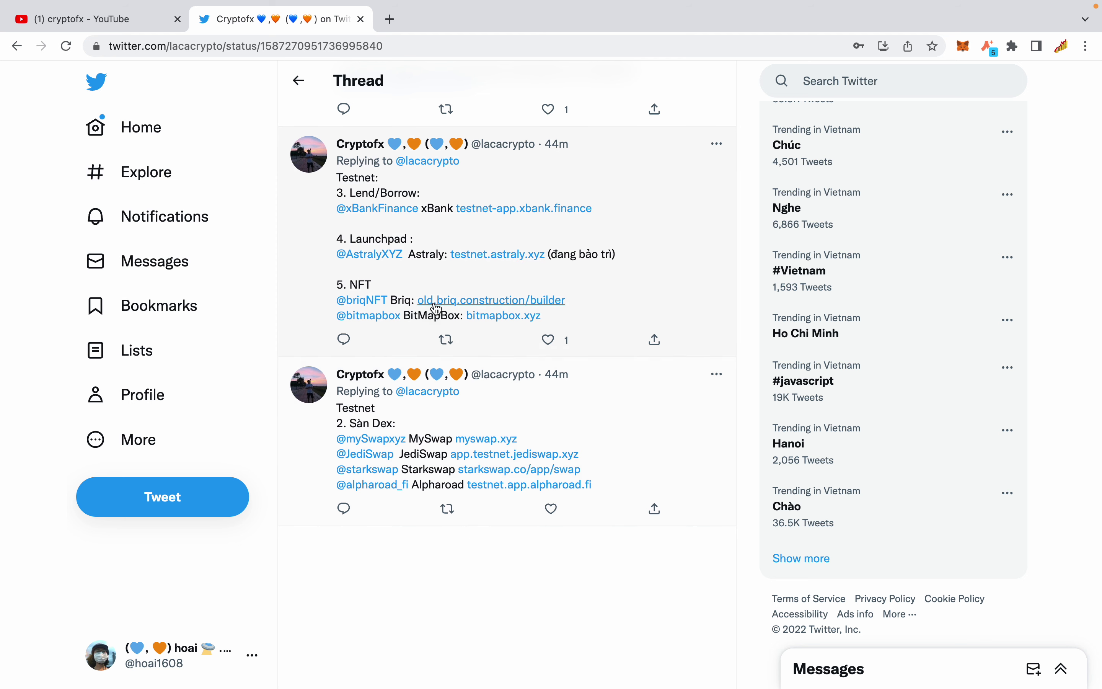
# Open the Briq builder and BitMapBox from the thread's NFT entry and switch to the Briq page.
pyautogui.click(474, 301)
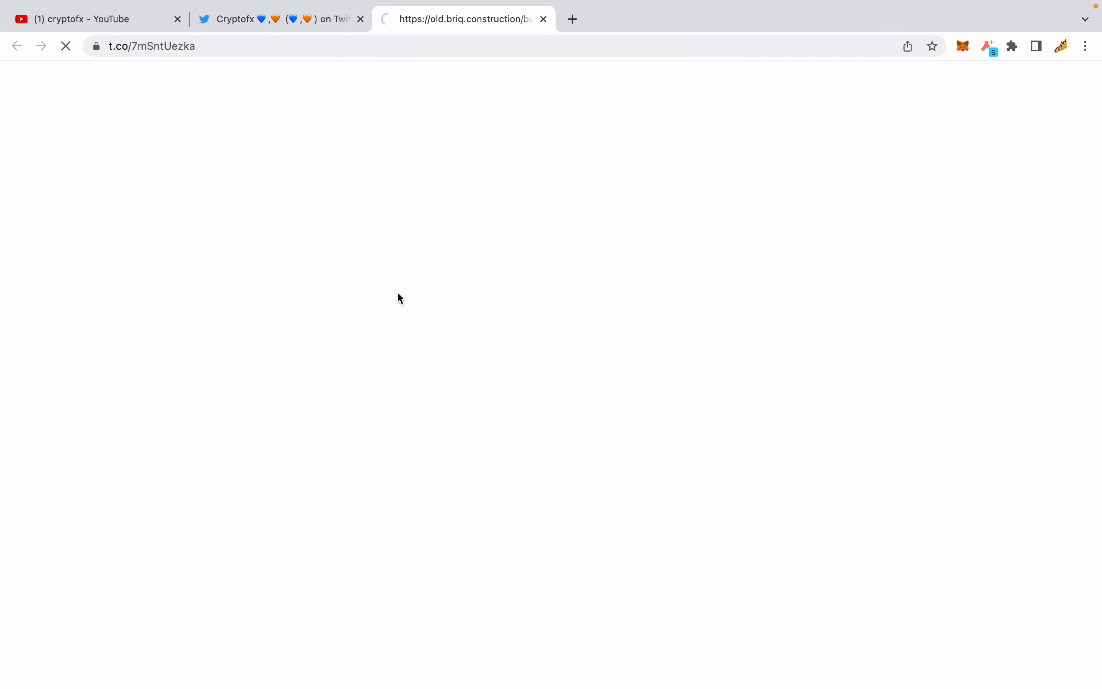
pyautogui.click(255, 20)
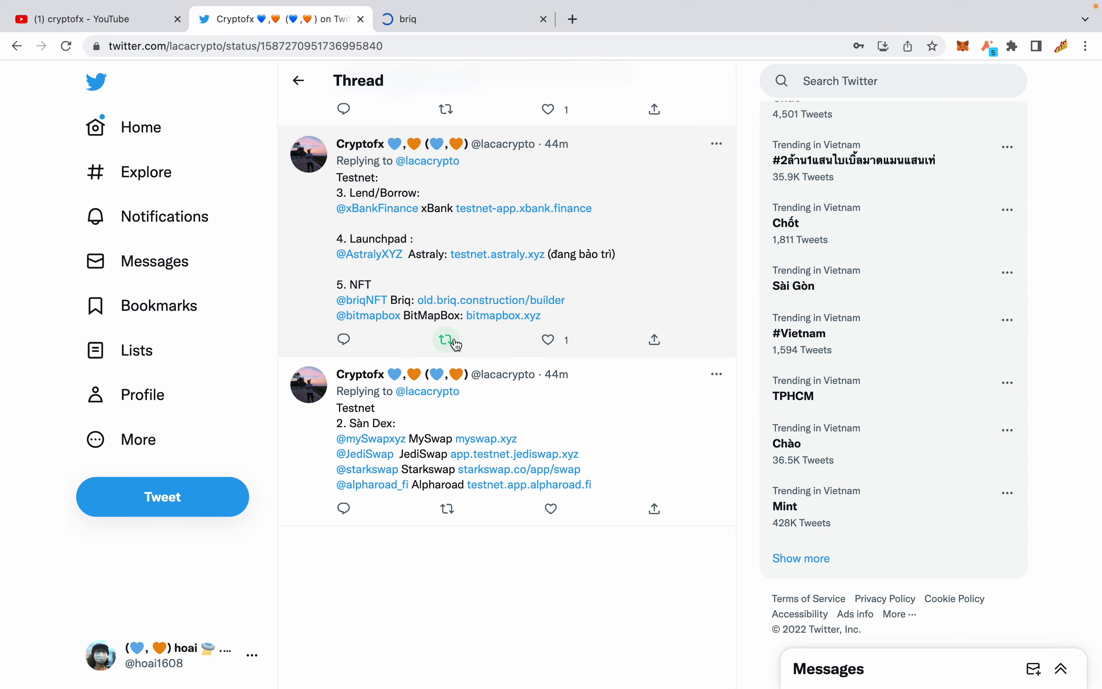
pyautogui.click(494, 317)
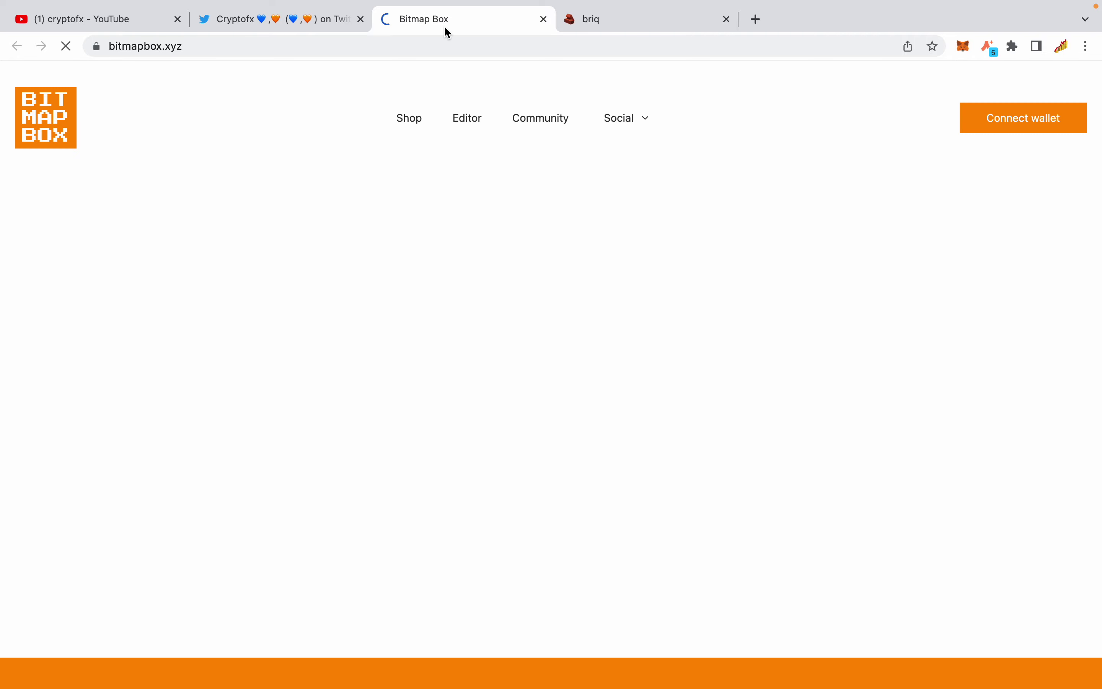
pyautogui.click(576, 19)
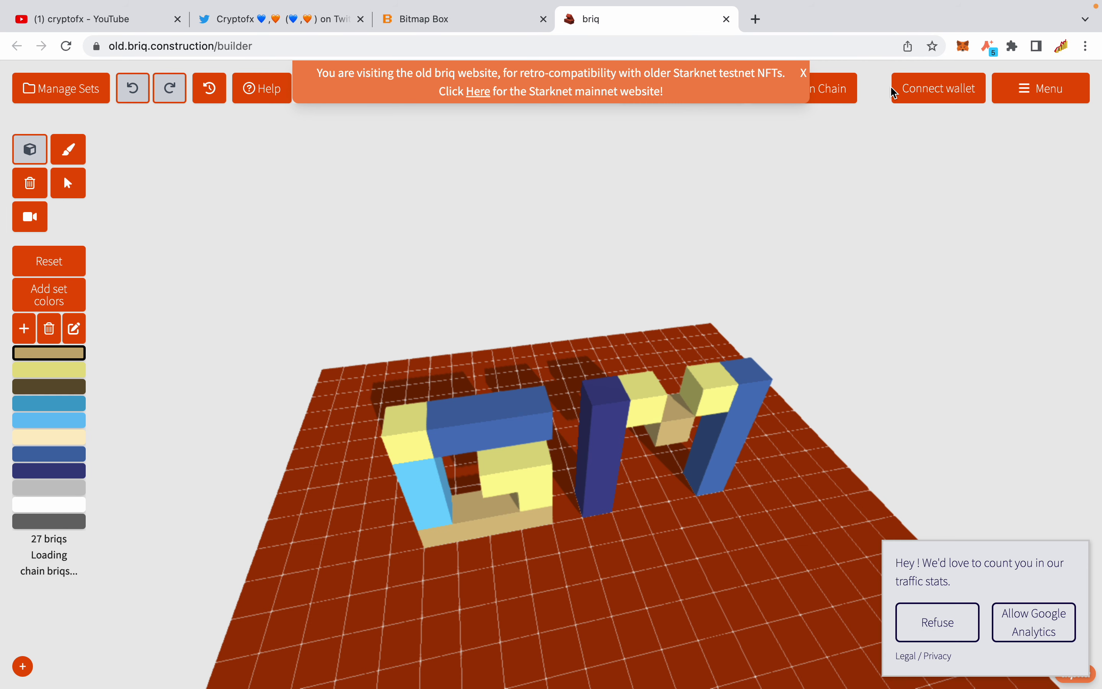
# Dismiss the old-website notice on Briq and connect the Argent X wallet with Account 1.
pyautogui.click(810, 78)
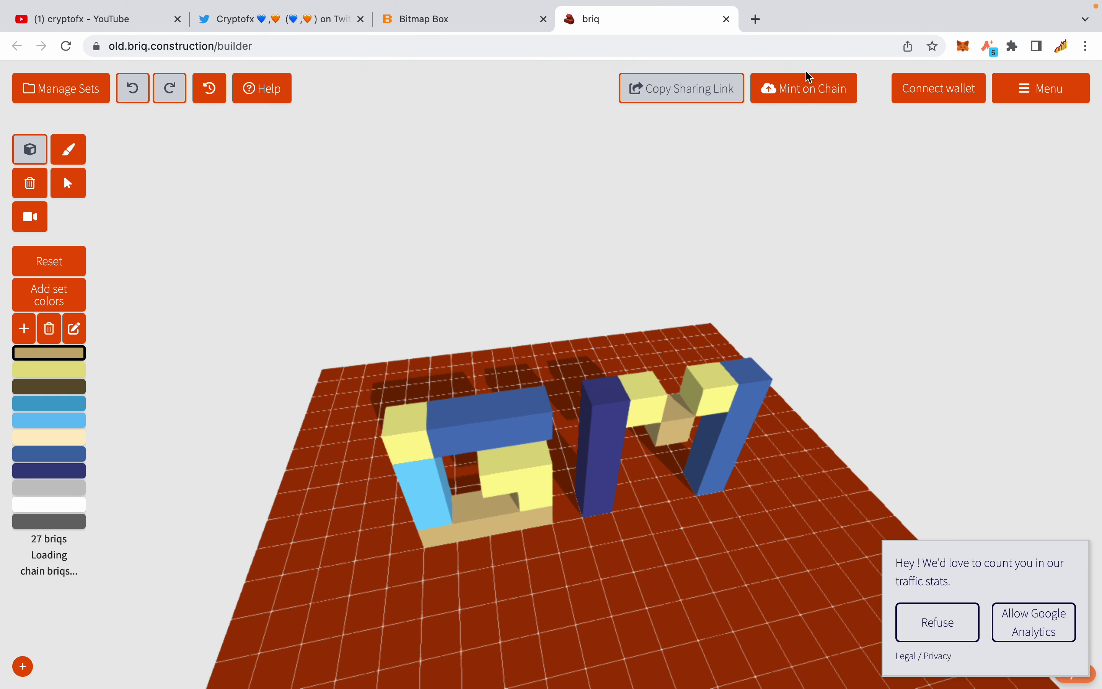
pyautogui.click(941, 93)
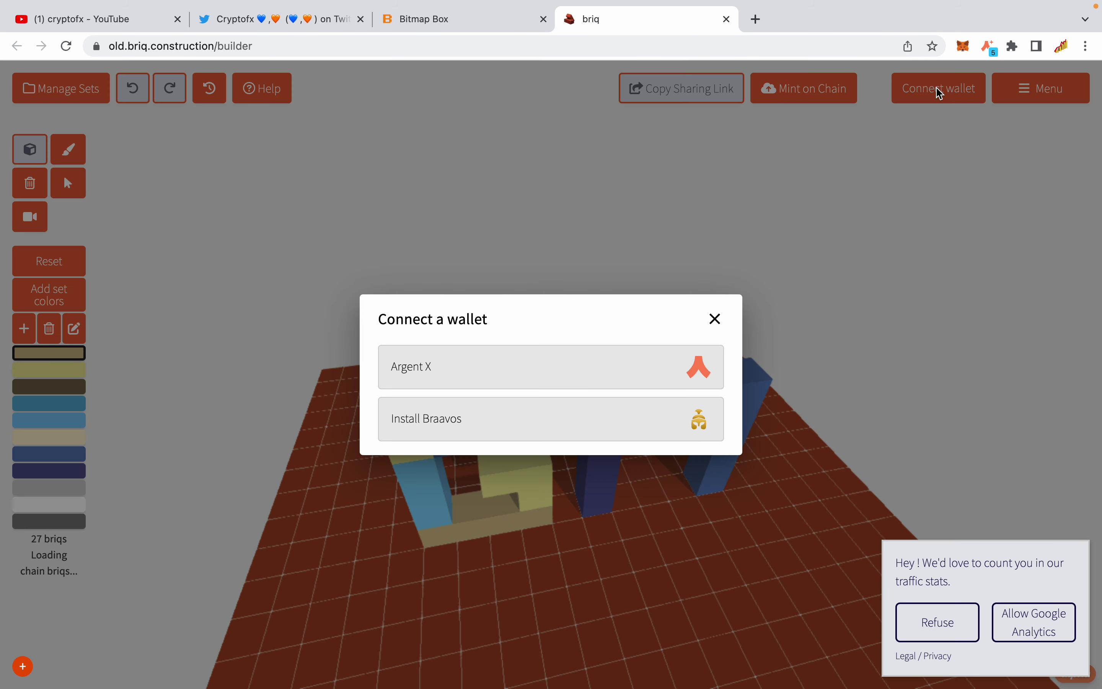
pyautogui.click(508, 368)
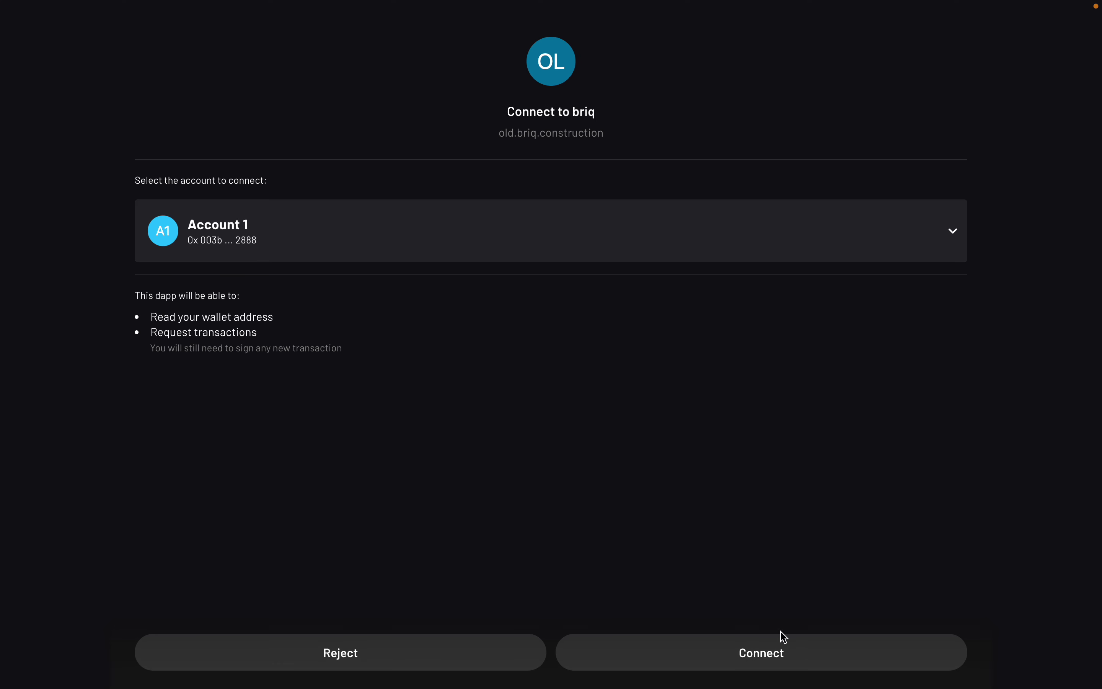
pyautogui.click(781, 654)
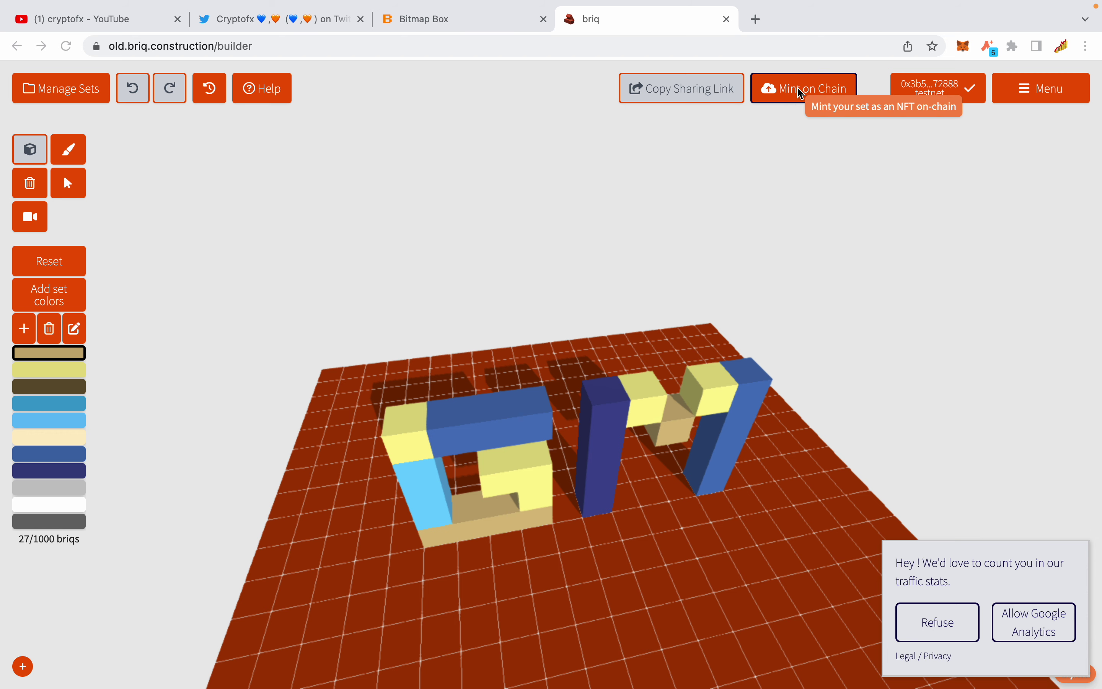
# Open the on-chain minting dialog for the GM set and review Argent X's pending transactions and token balances.
pyautogui.click(803, 99)
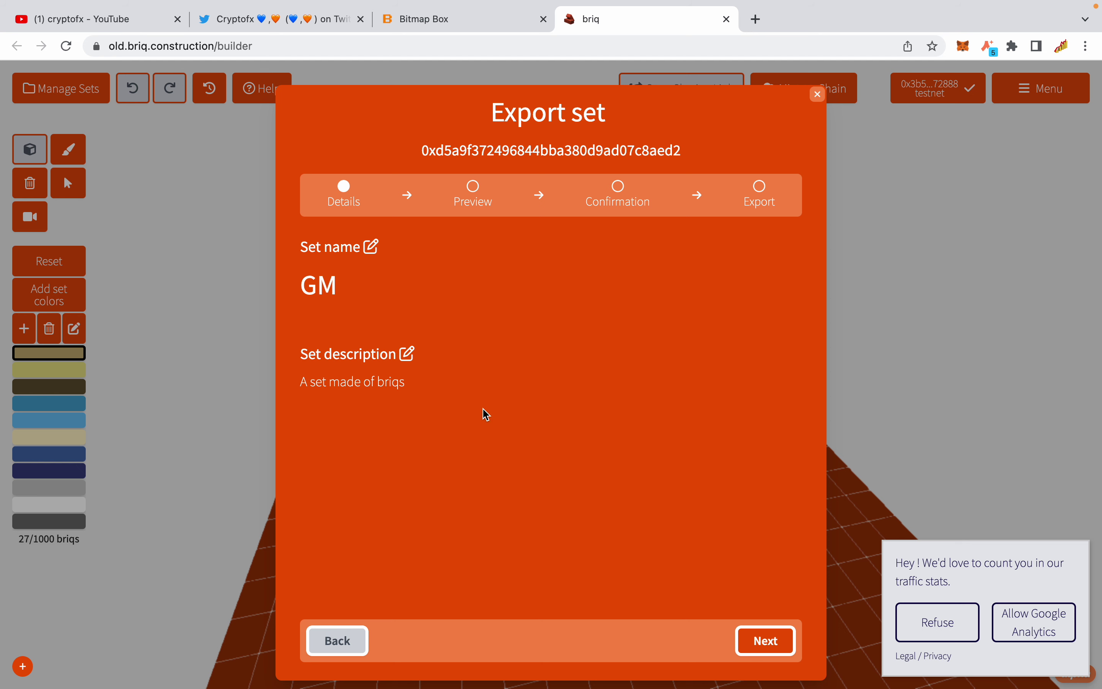
pyautogui.click(991, 50)
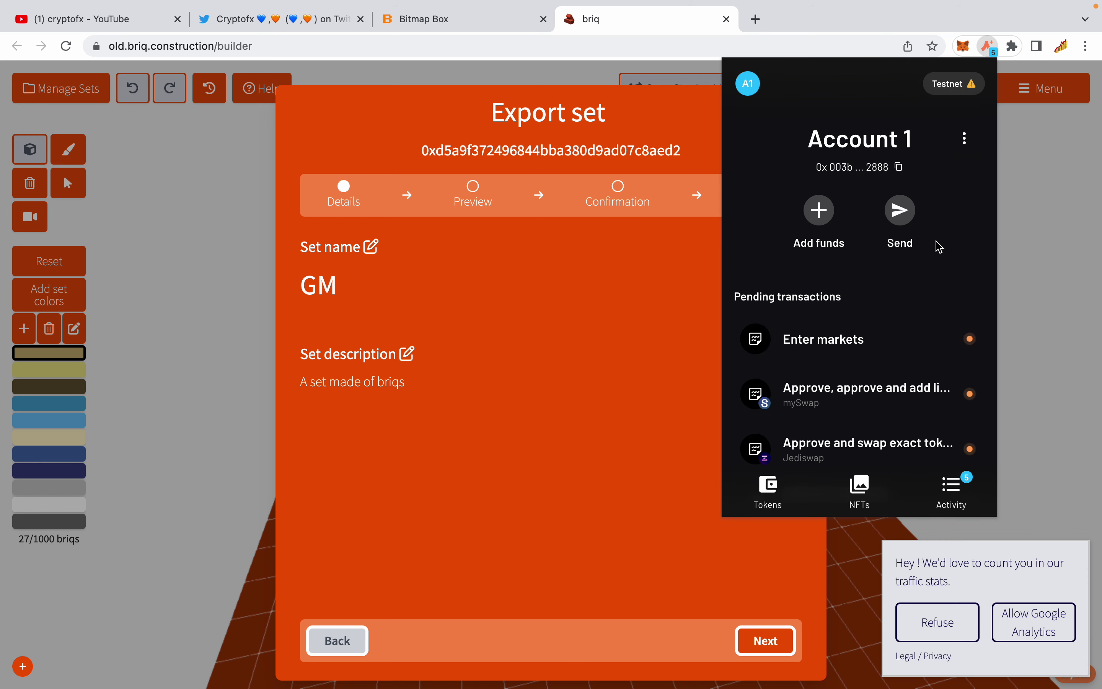
pyautogui.scroll(-5, 904, 371)
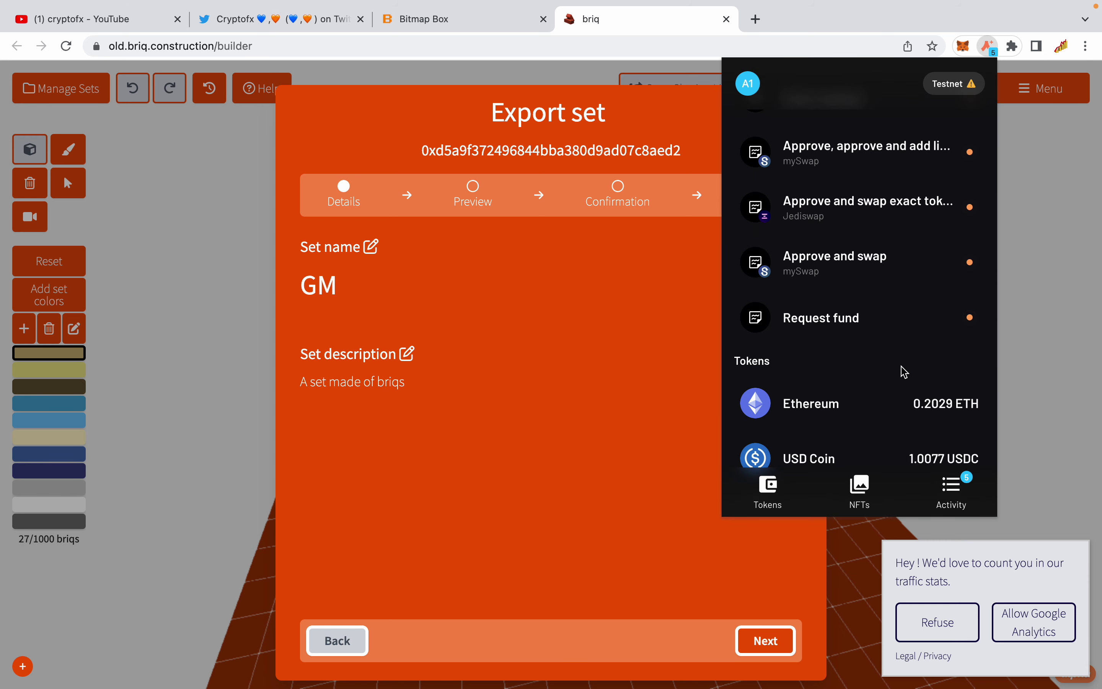
# Reopen the Argent X wallet to recheck Account 1's pending transactions, and close it to return to the set export.
pyautogui.click(994, 51)
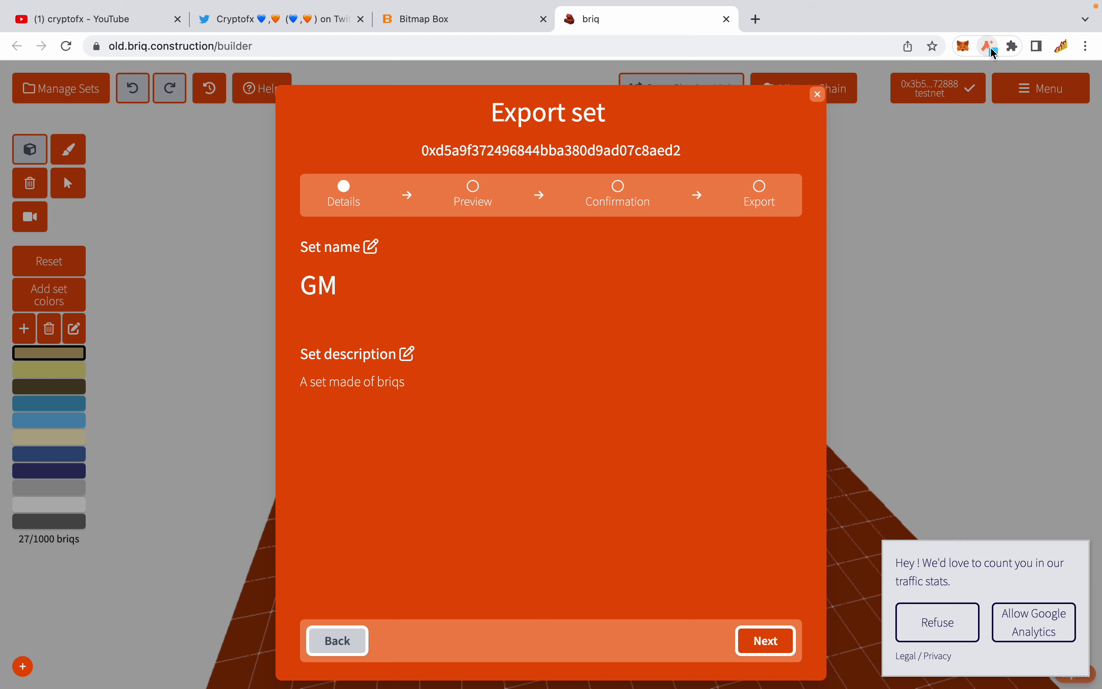
pyautogui.click(993, 51)
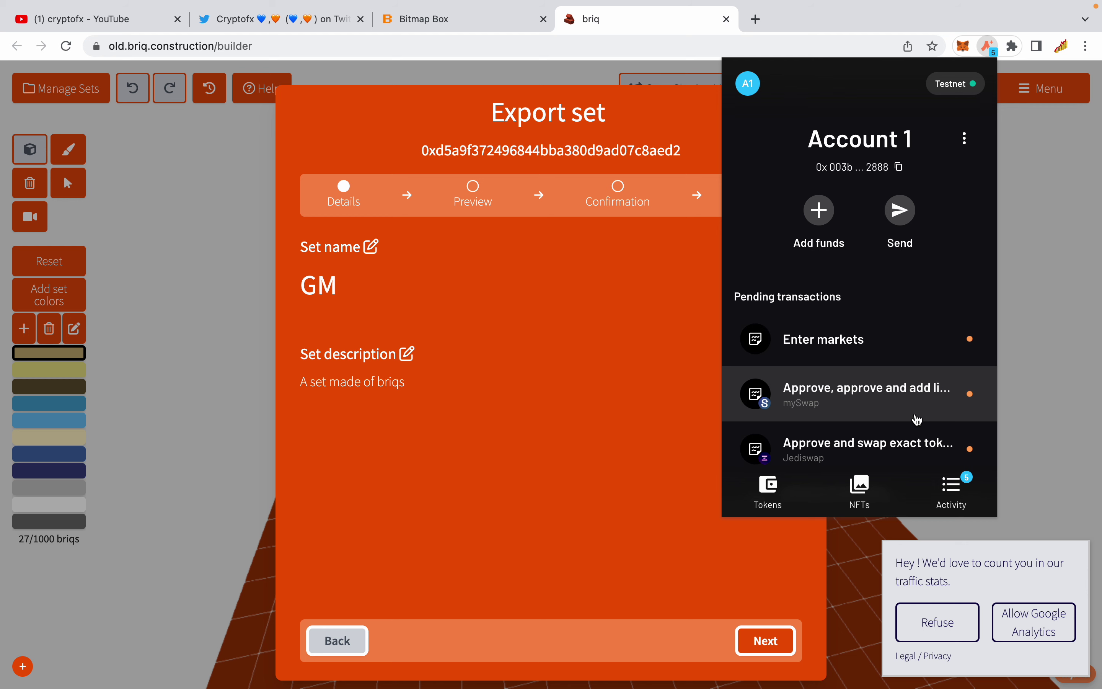
pyautogui.click(481, 587)
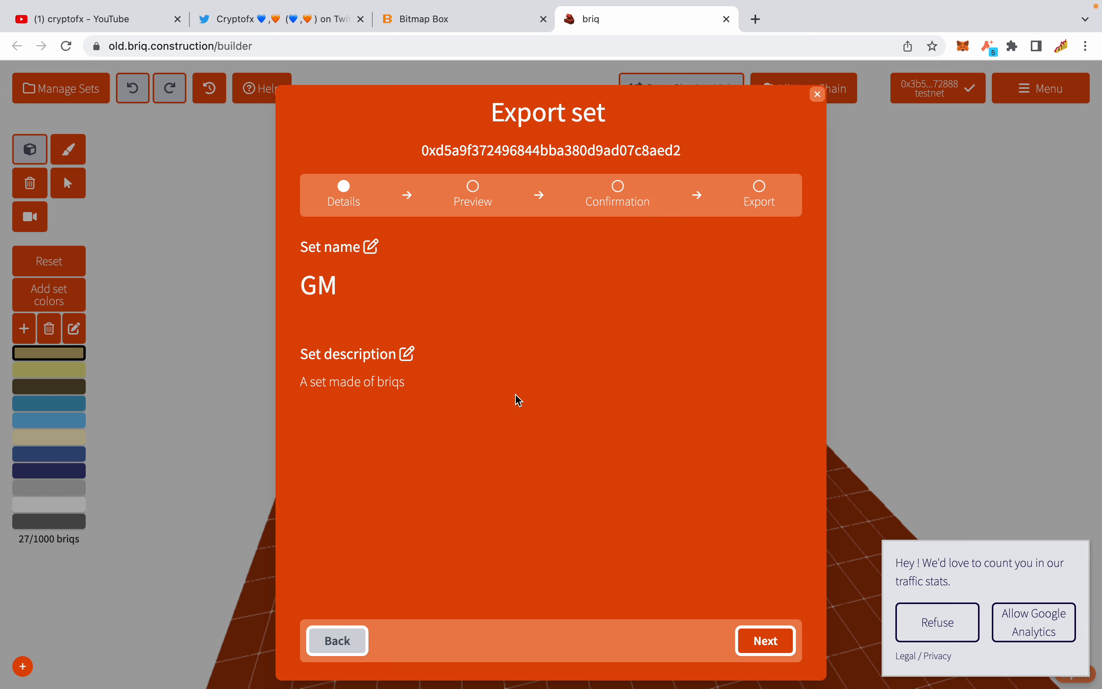
# Open the set name for editing and save it as GM.
pyautogui.click(374, 251)
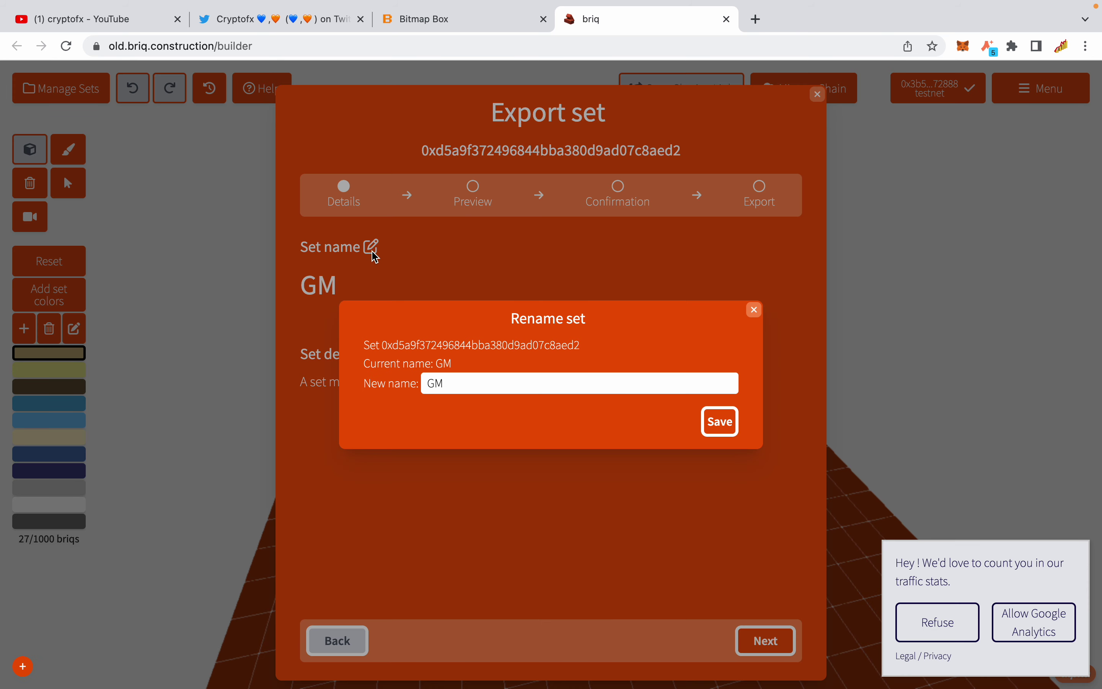
pyautogui.click(502, 388)
pyautogui.click(719, 423)
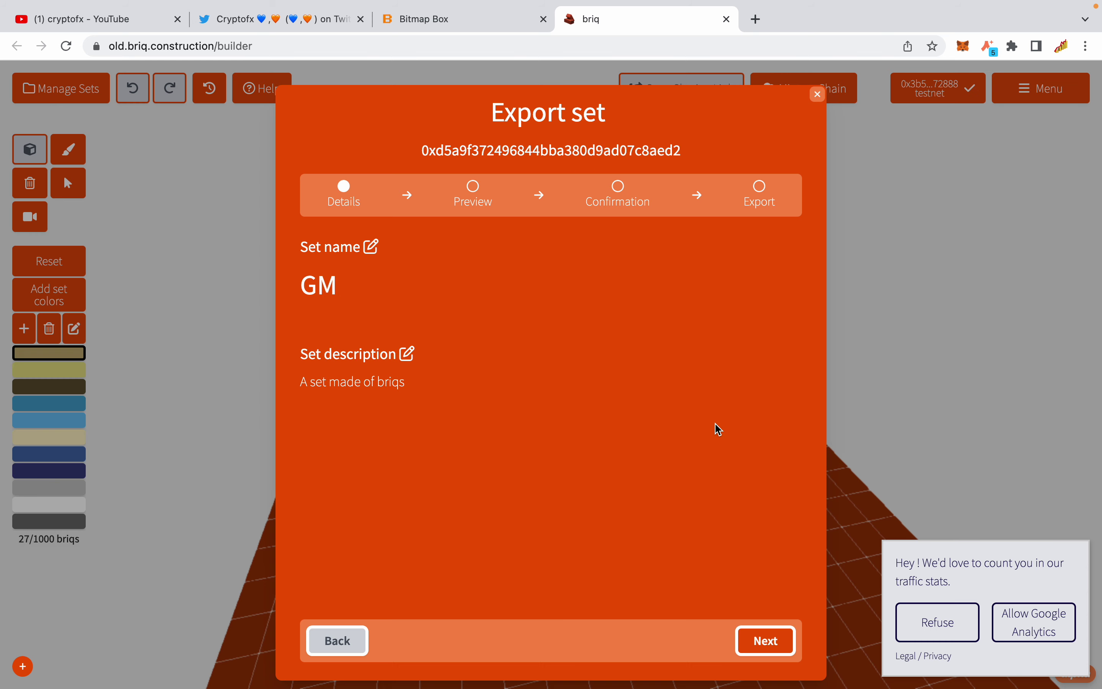
# Replace the set description with "go to the mar" and save it.
pyautogui.click(412, 358)
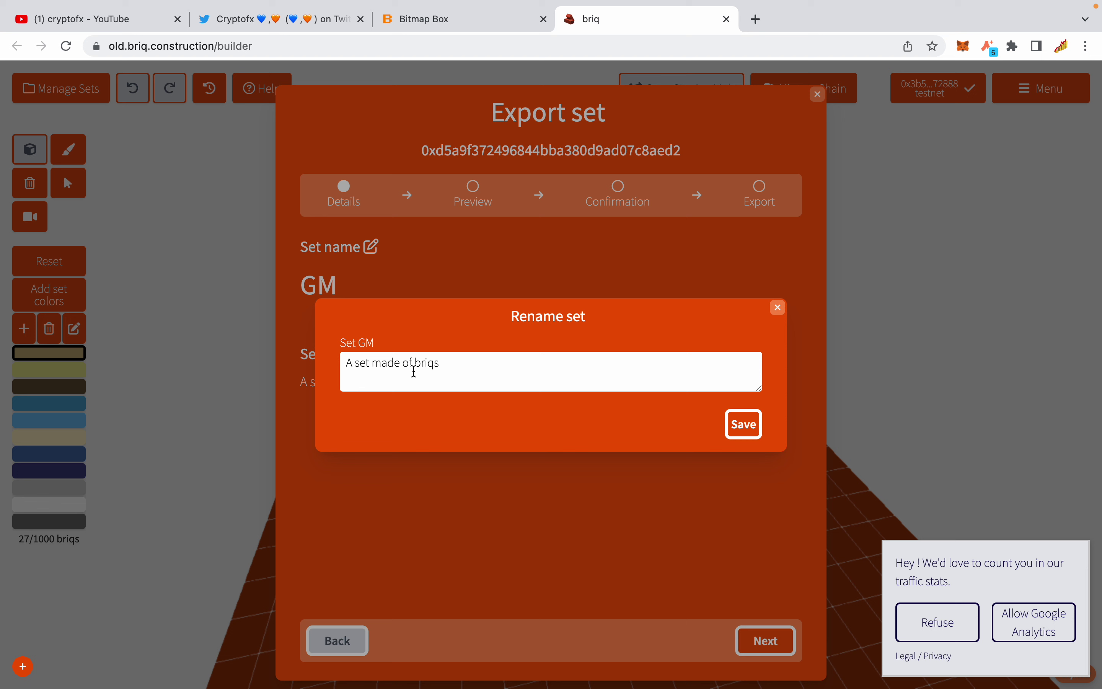
pyautogui.tripleClick(469, 368)
pyautogui.write('go to')
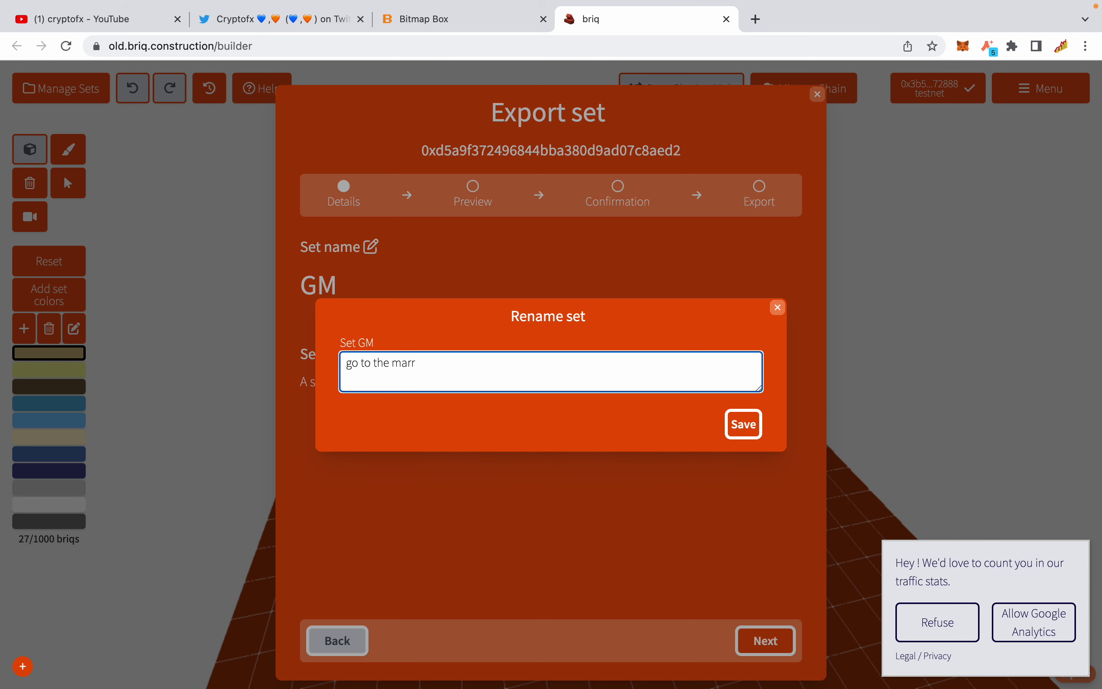
pyautogui.write(' the marr')
pyautogui.press('BackSpace')
pyautogui.click(744, 425)
# Advance to the export preview, crop the GM set's screenshot using the default crop area, and continue to the confirmation stage.
pyautogui.click(765, 641)
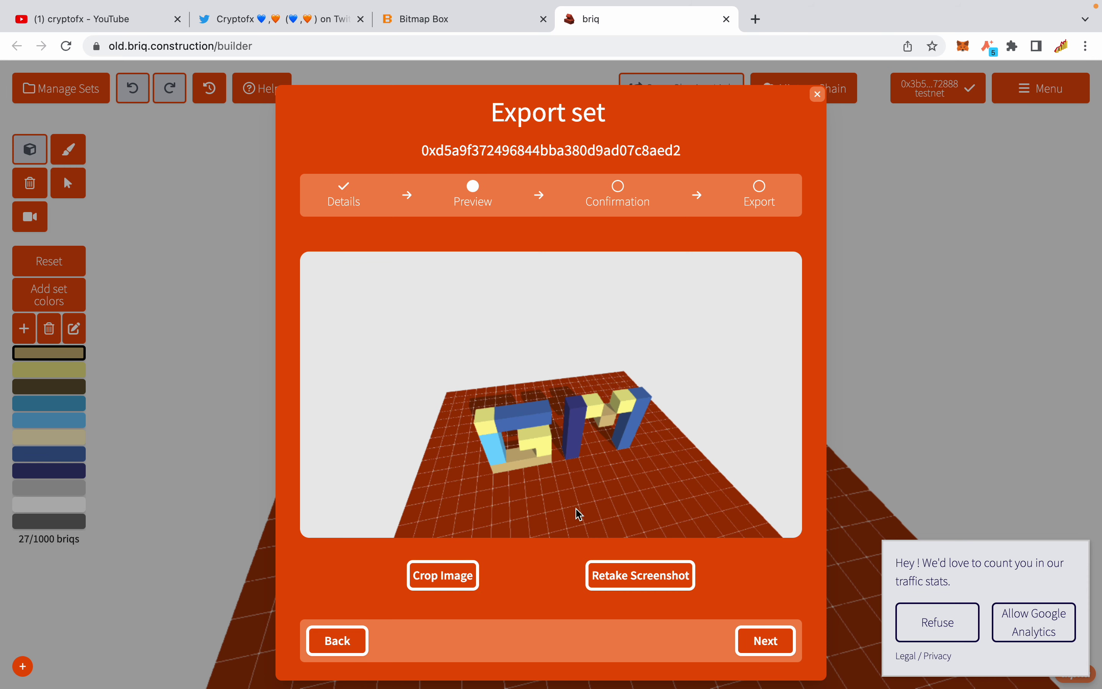
pyautogui.click(445, 581)
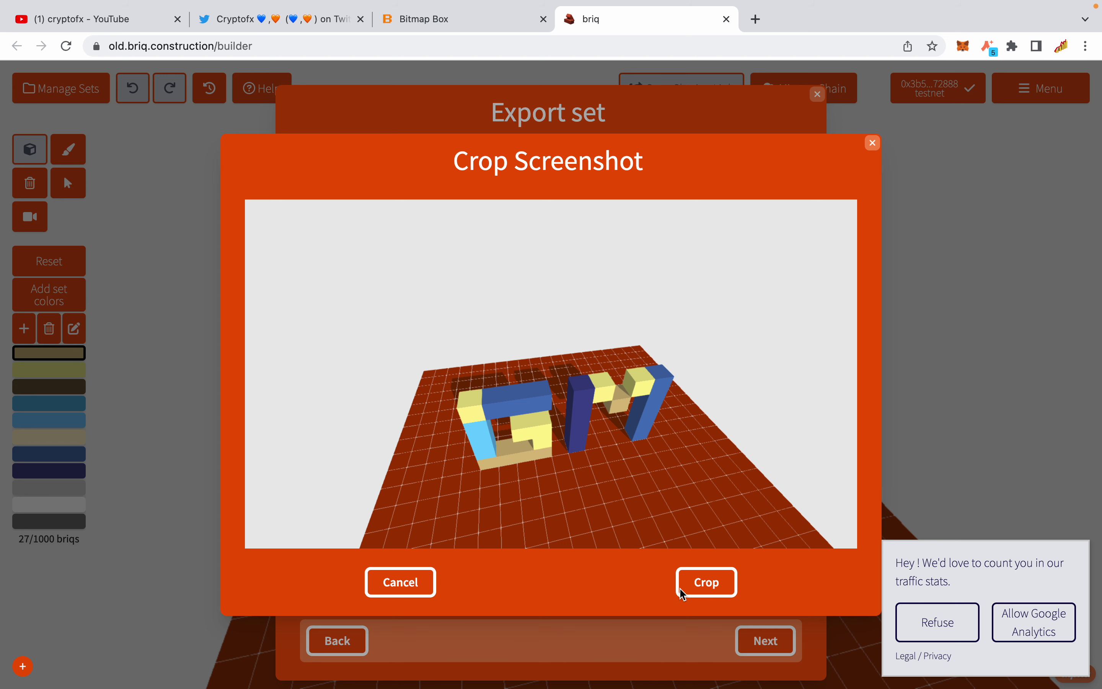
pyautogui.click(704, 588)
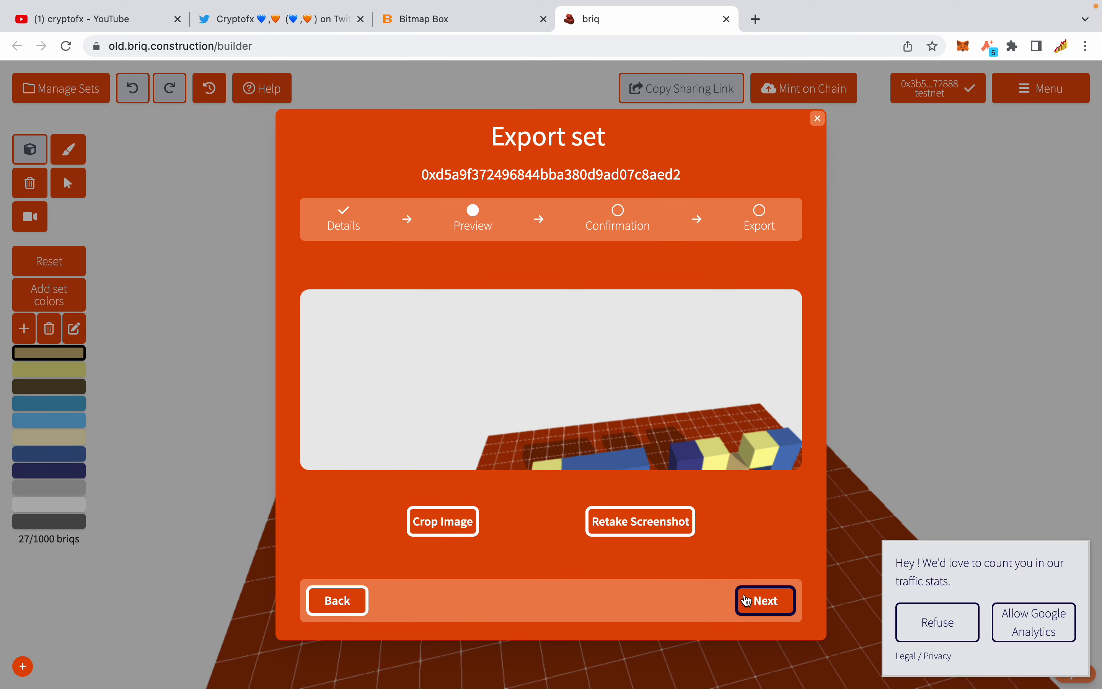
pyautogui.click(767, 610)
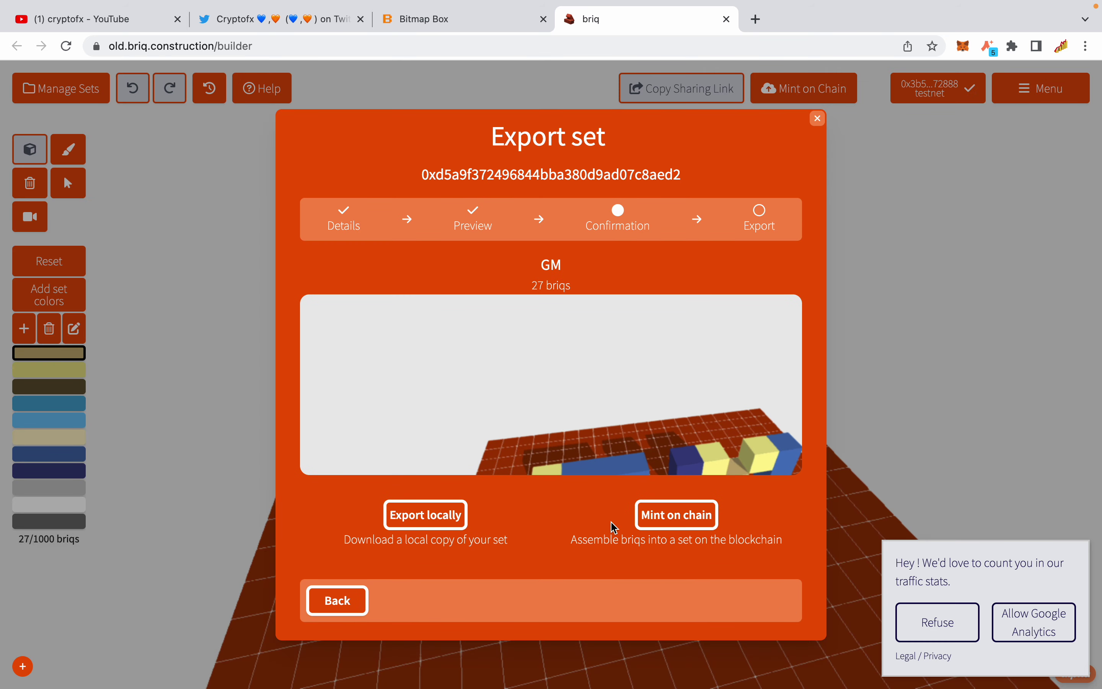
# Mint the GM set on chain, signing the mint_set message and approving the Assemble transaction in Argent X.
pyautogui.click(660, 521)
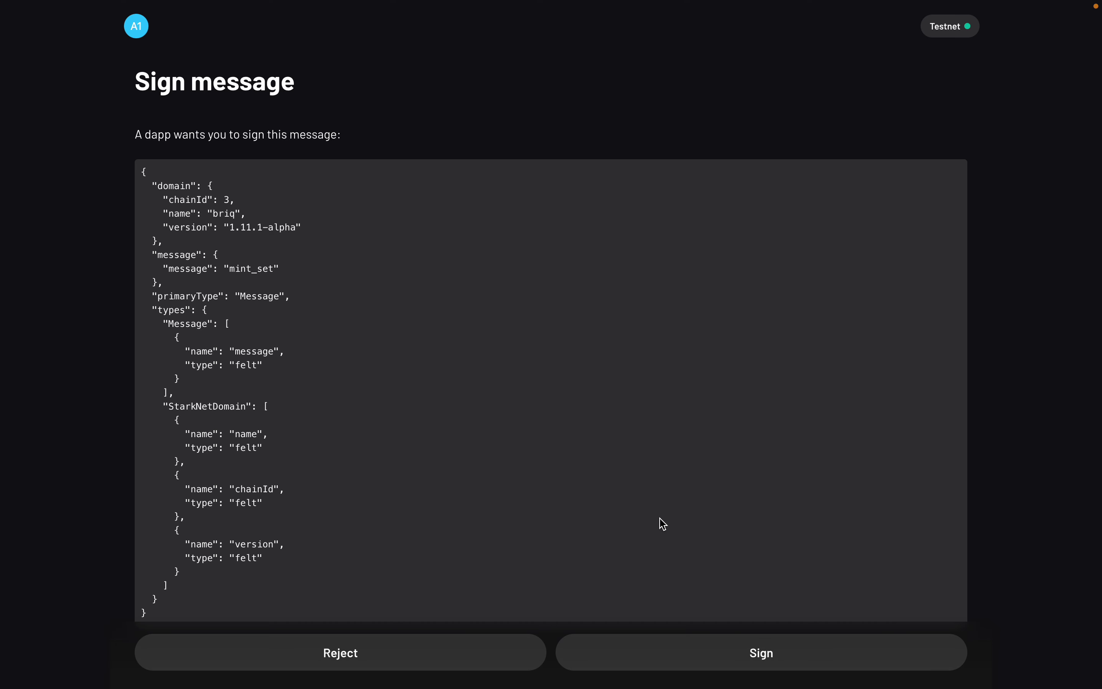
pyautogui.click(770, 666)
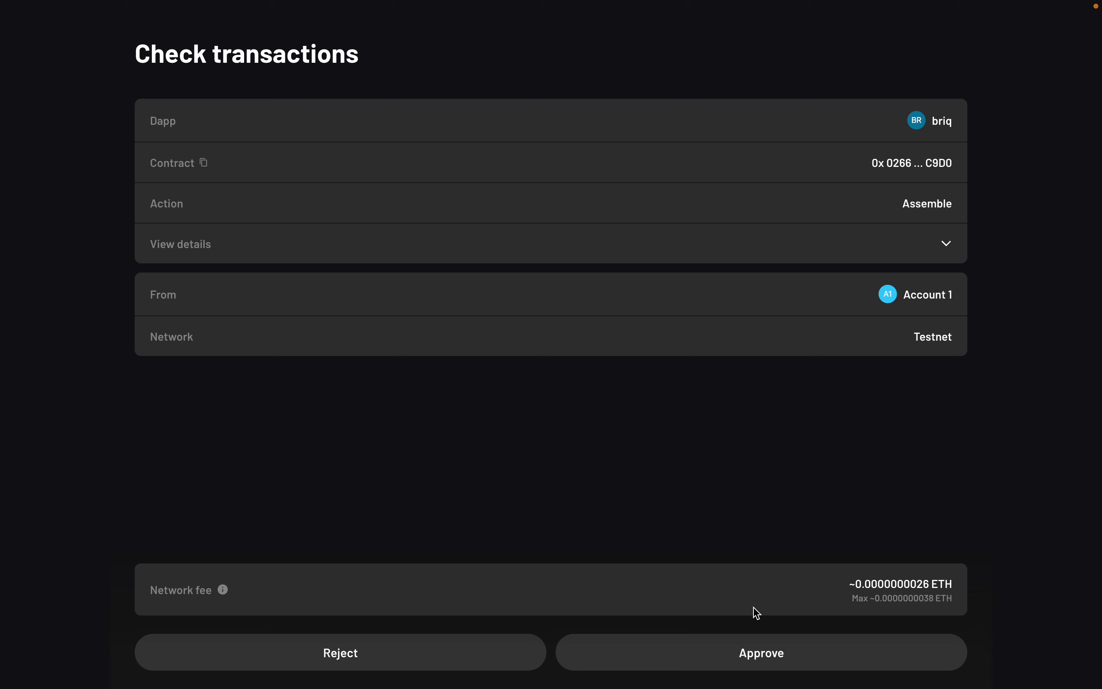
pyautogui.click(745, 653)
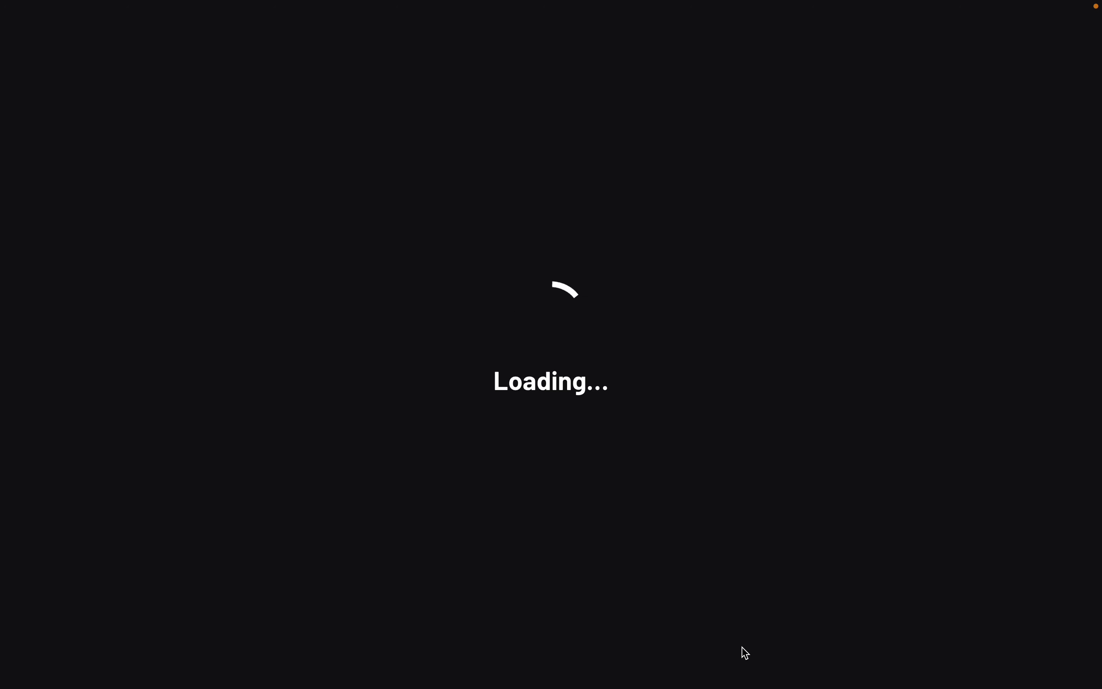